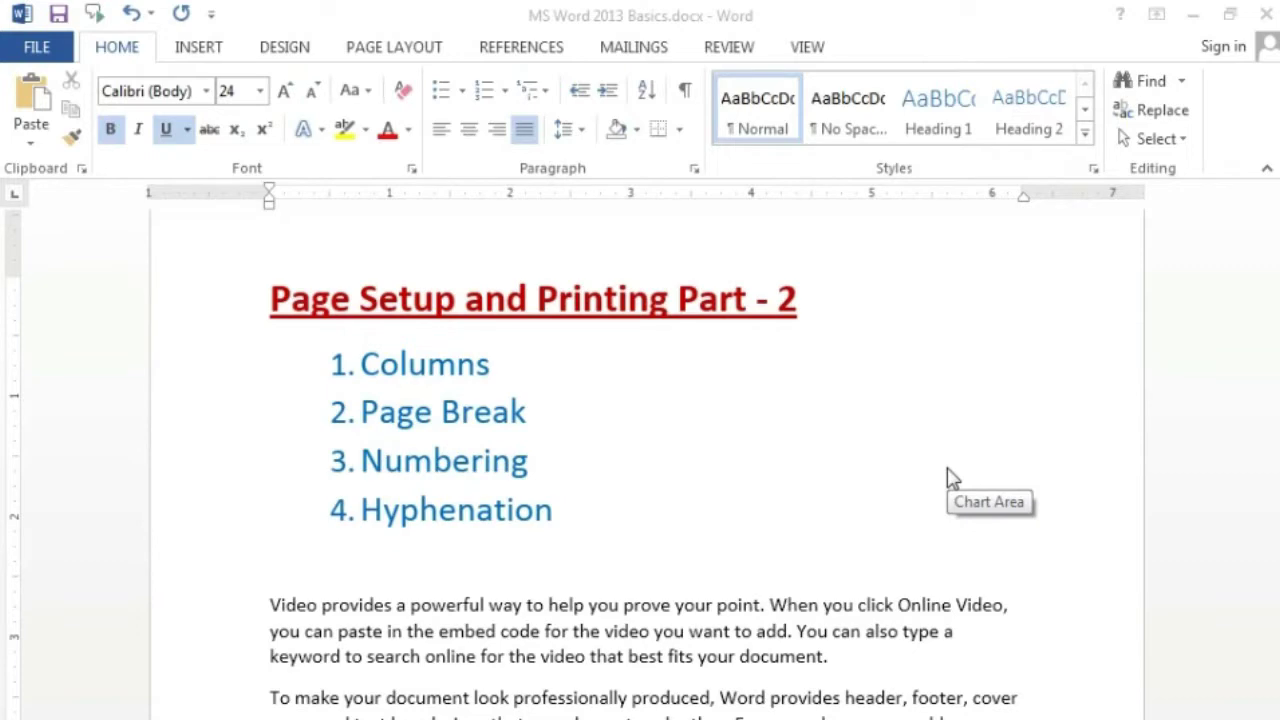
- Move through the Part 2 topic list items, checking Margins and Size
click(662, 445)
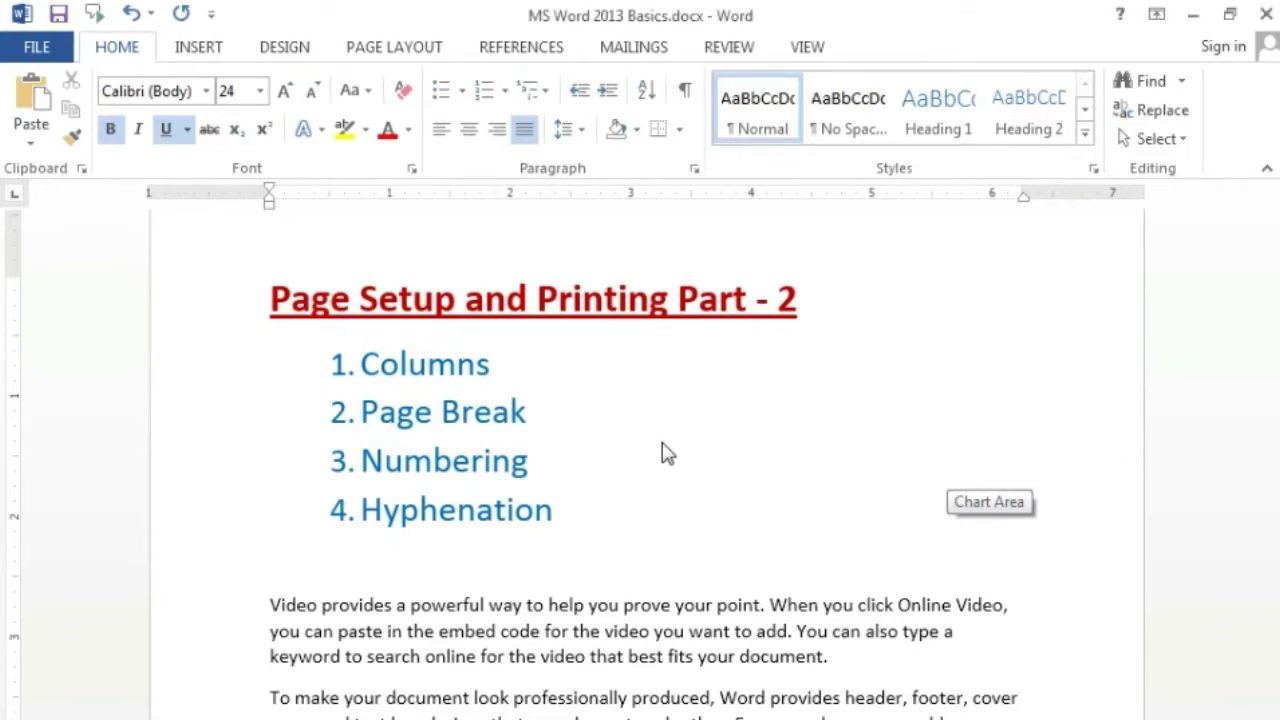
scroll(678, 500, up, 3)
scroll(670, 490, up, 5)
scroll(665, 480, up, 5)
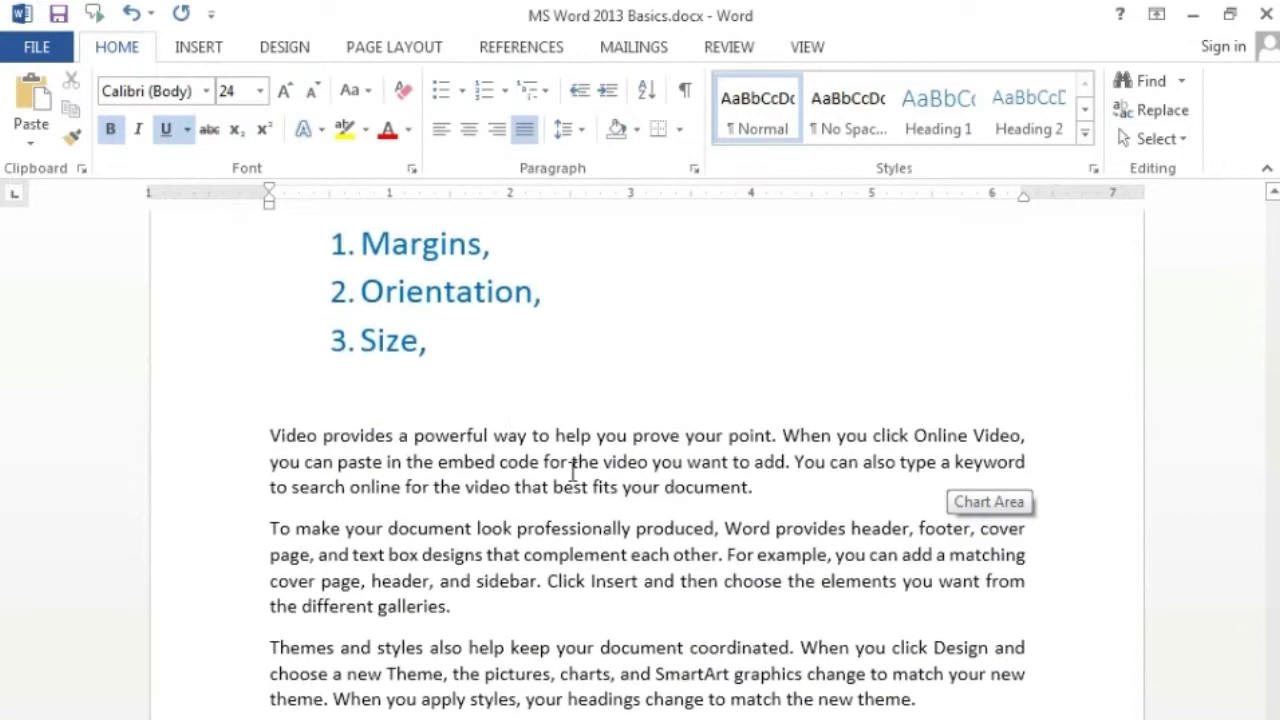
click(505, 400)
scroll(610, 490, up, 3)
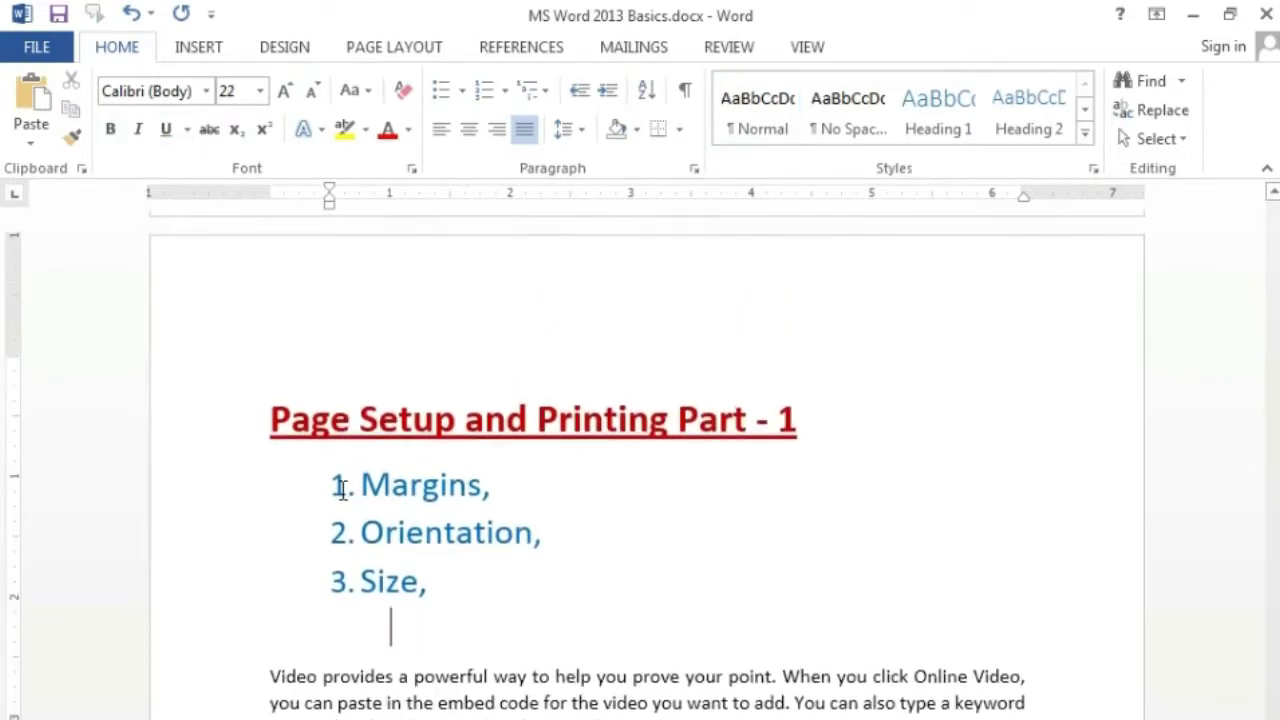
click(522, 490)
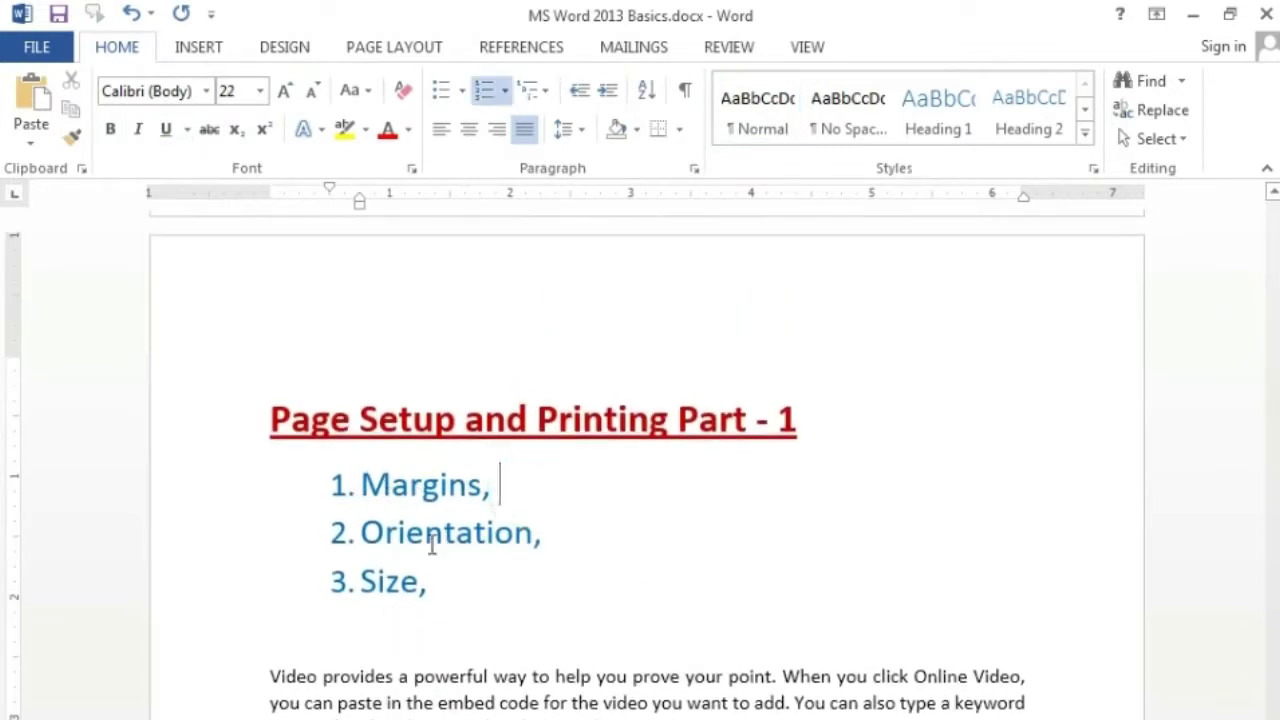
click(500, 578)
scroll(572, 588, down, 3)
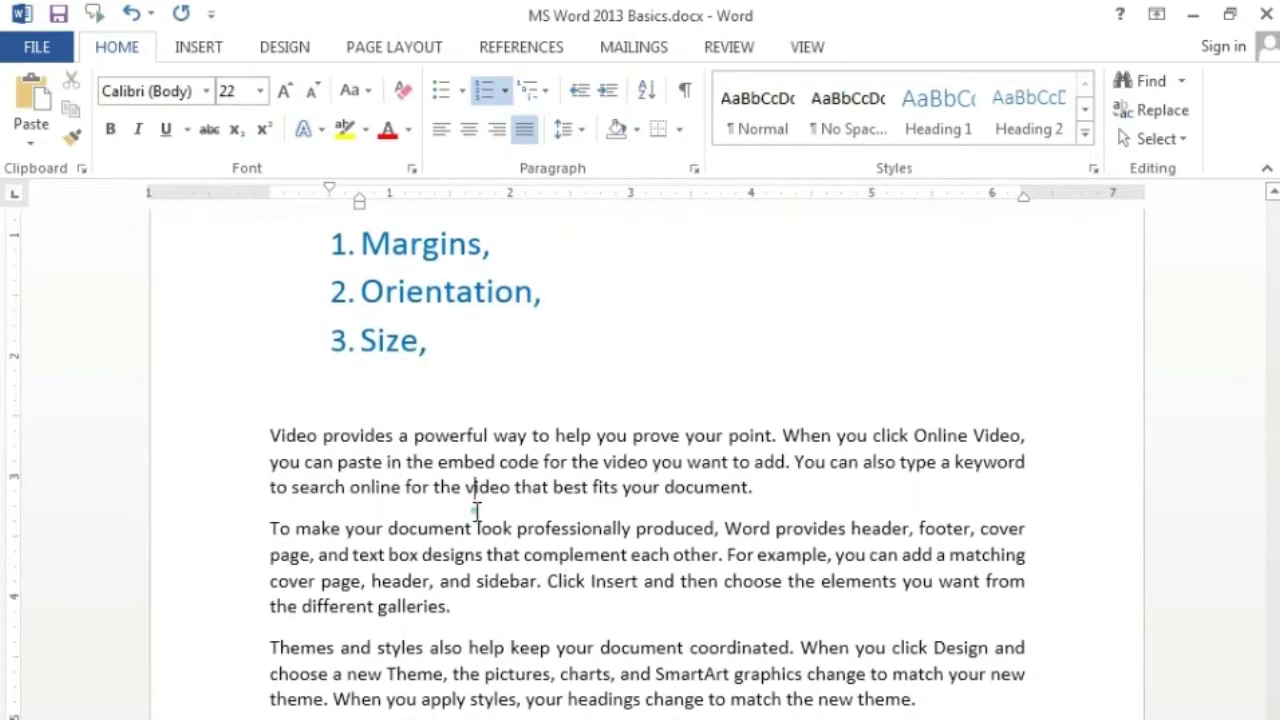
scroll(570, 600, down, 3)
scroll(545, 610, down, 5)
scroll(535, 605, down, 5)
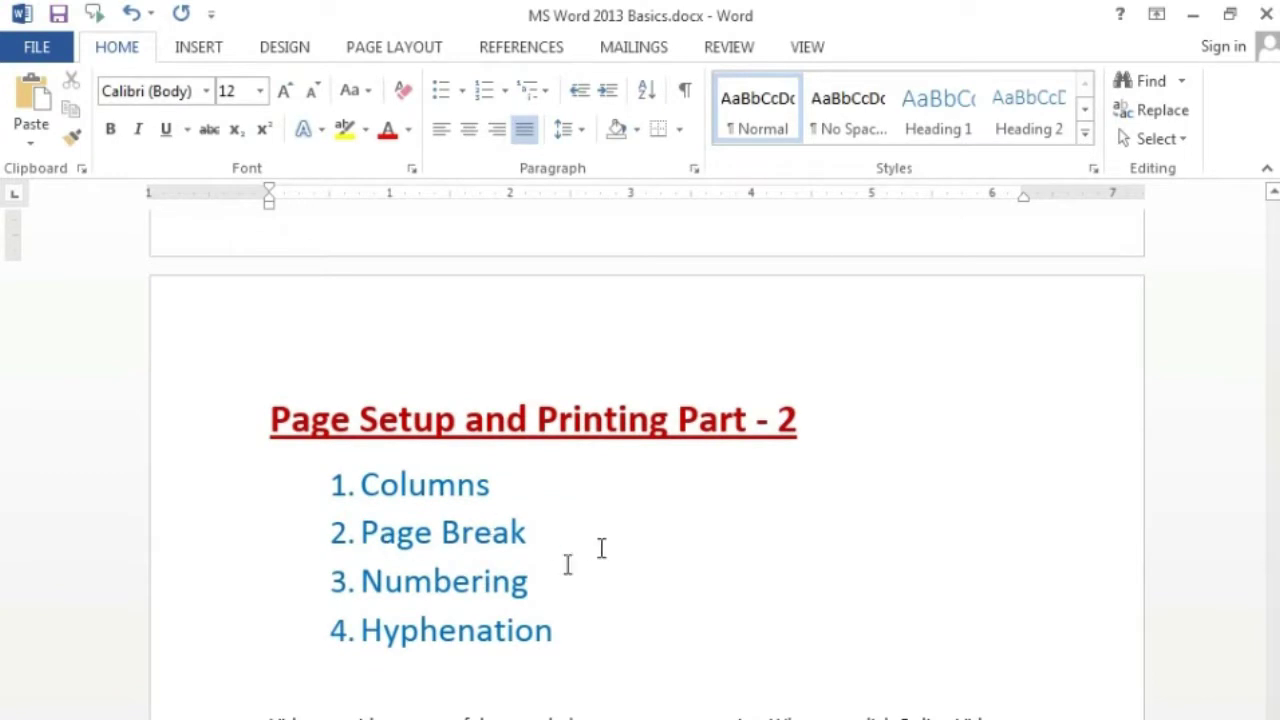
- Delete the extra line after the Hyphenation item
click(610, 641)
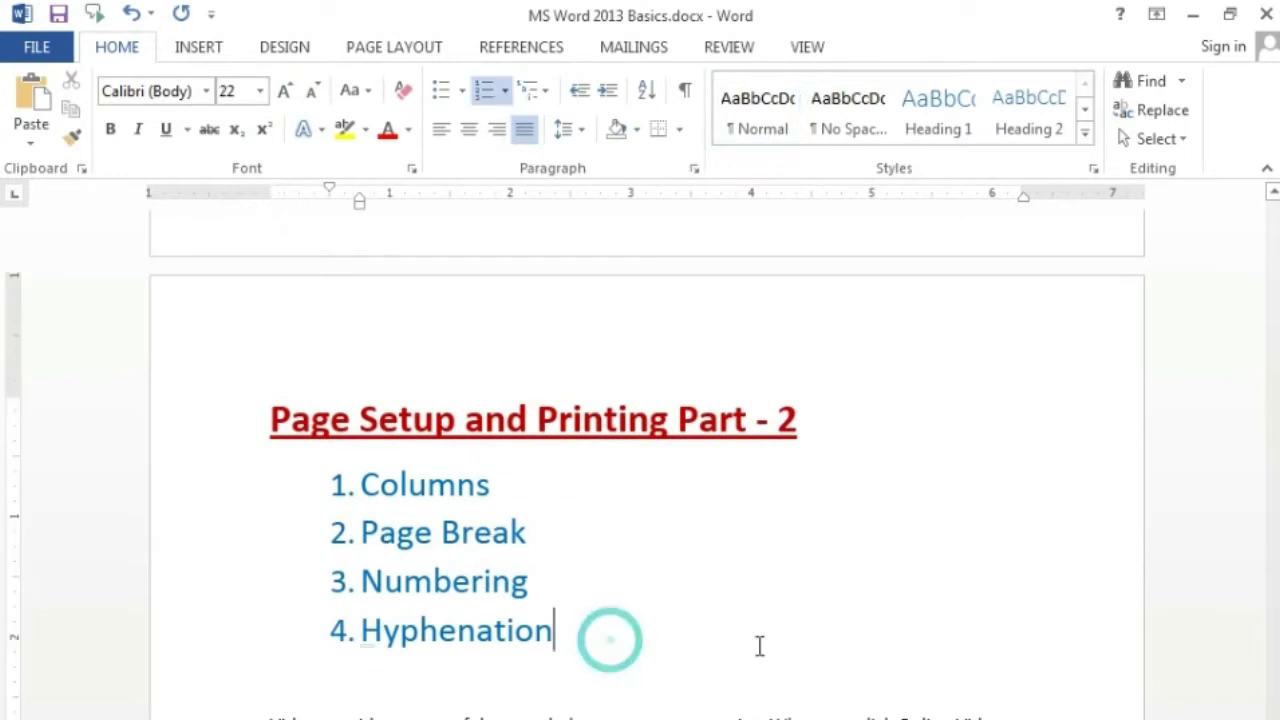
scroll(760, 645, down, 3)
click(445, 544)
click(546, 508)
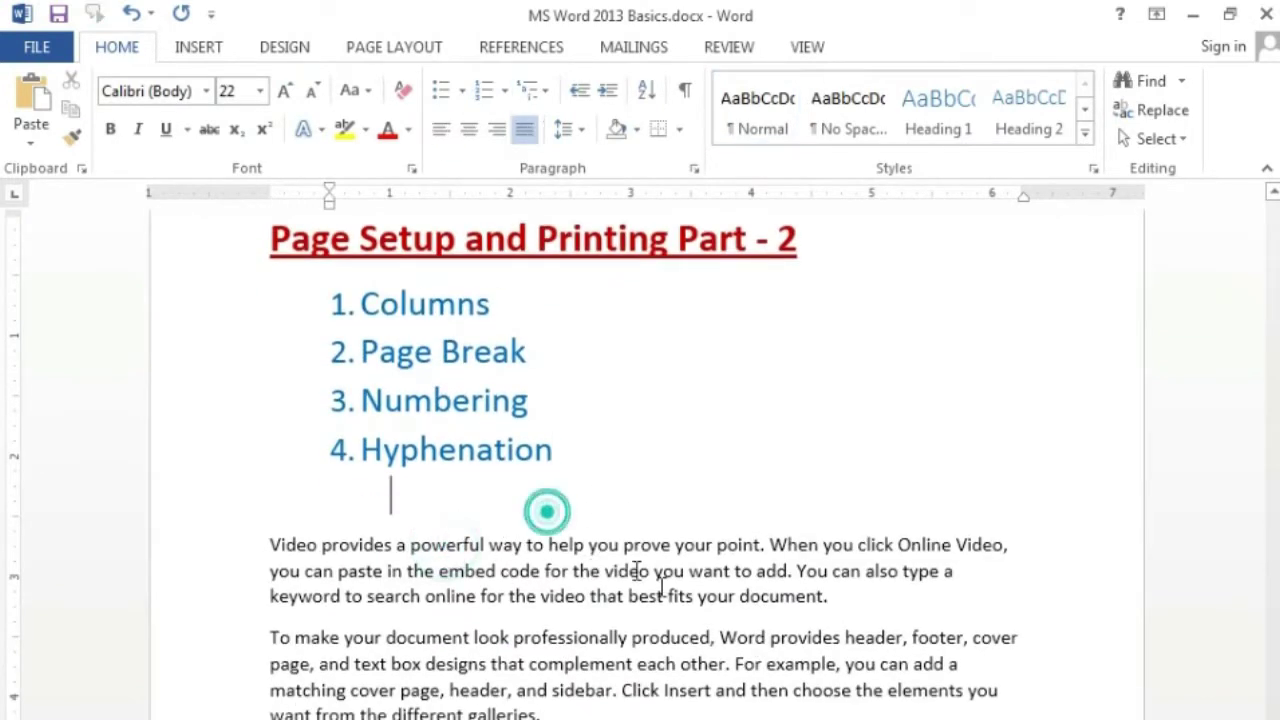
scroll(663, 590, down, 4)
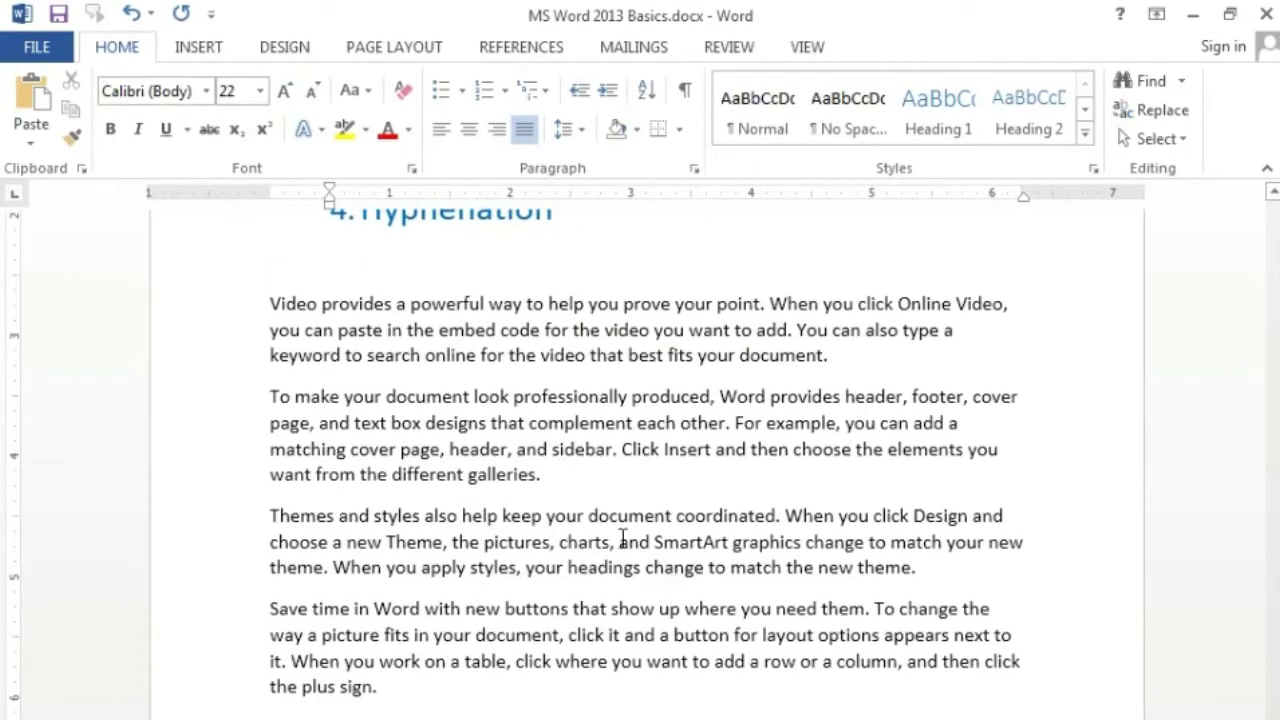
scroll(600, 540, up, 5)
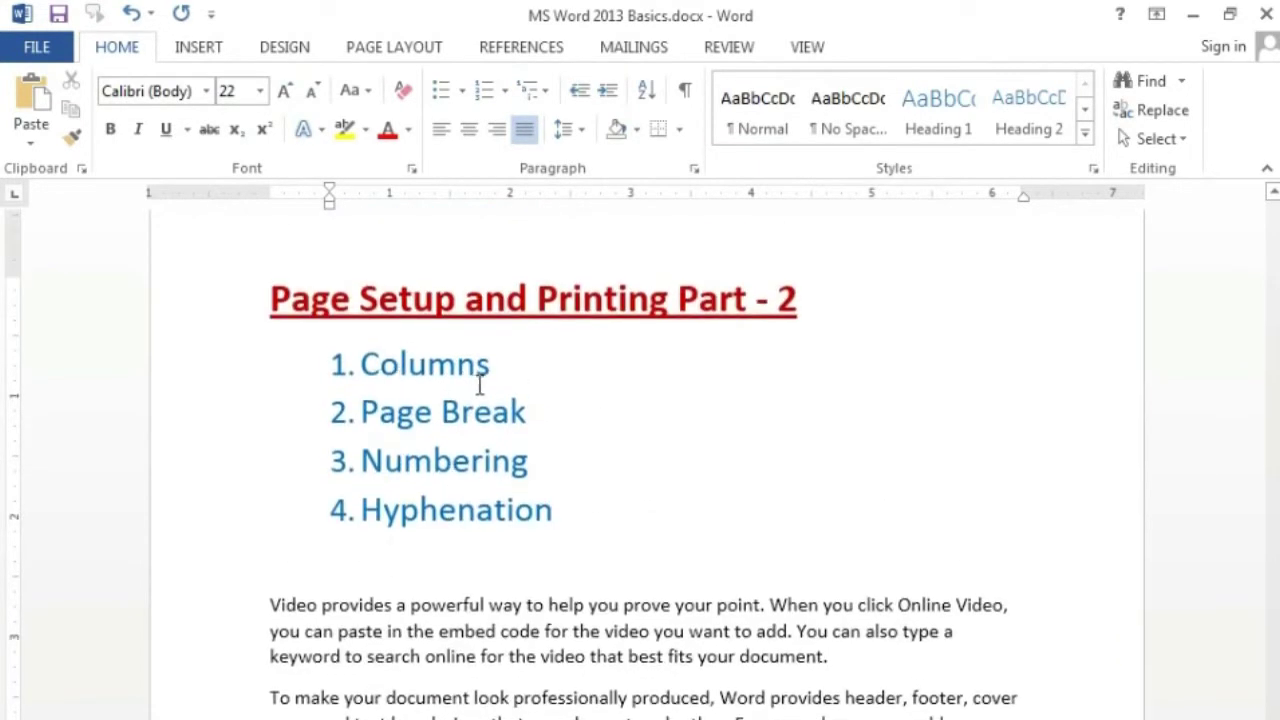
click(680, 495)
key(Delete)
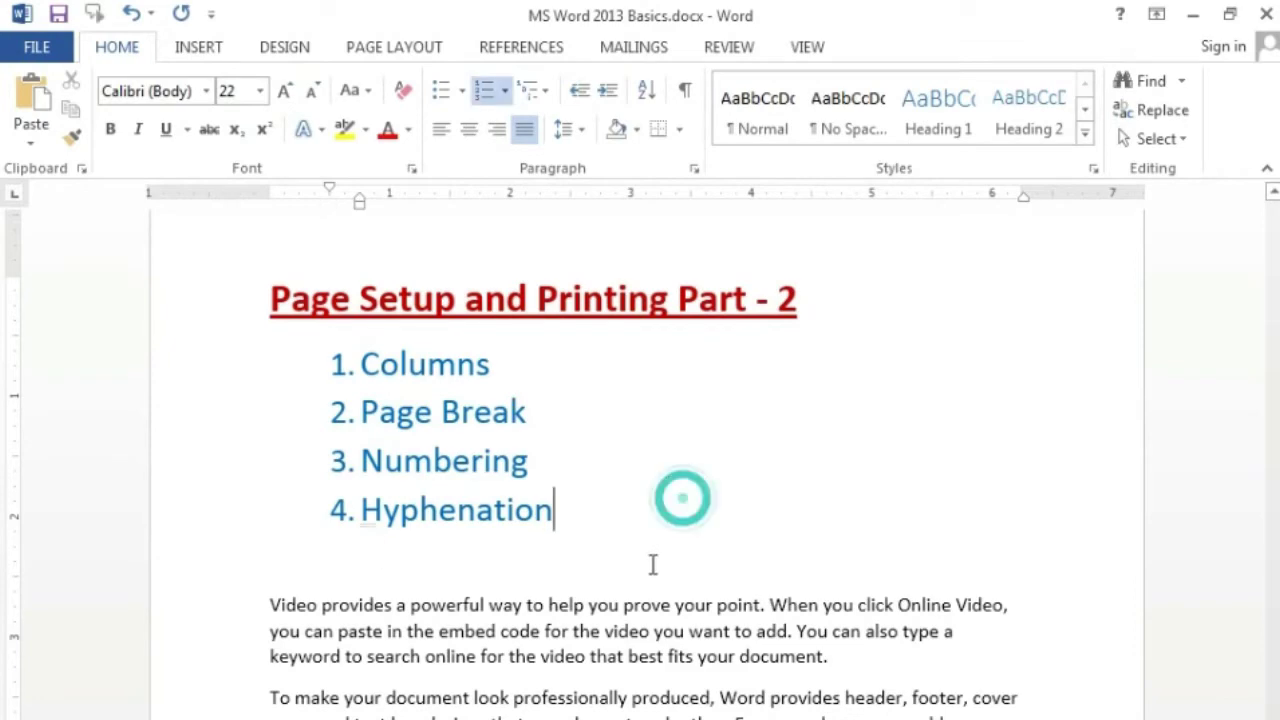
scroll(680, 495, down, 5)
- Select the body paragraphs from 'Video provides' onto the next page and show Page Layout
click(262, 303)
drag(355, 358, 707, 683)
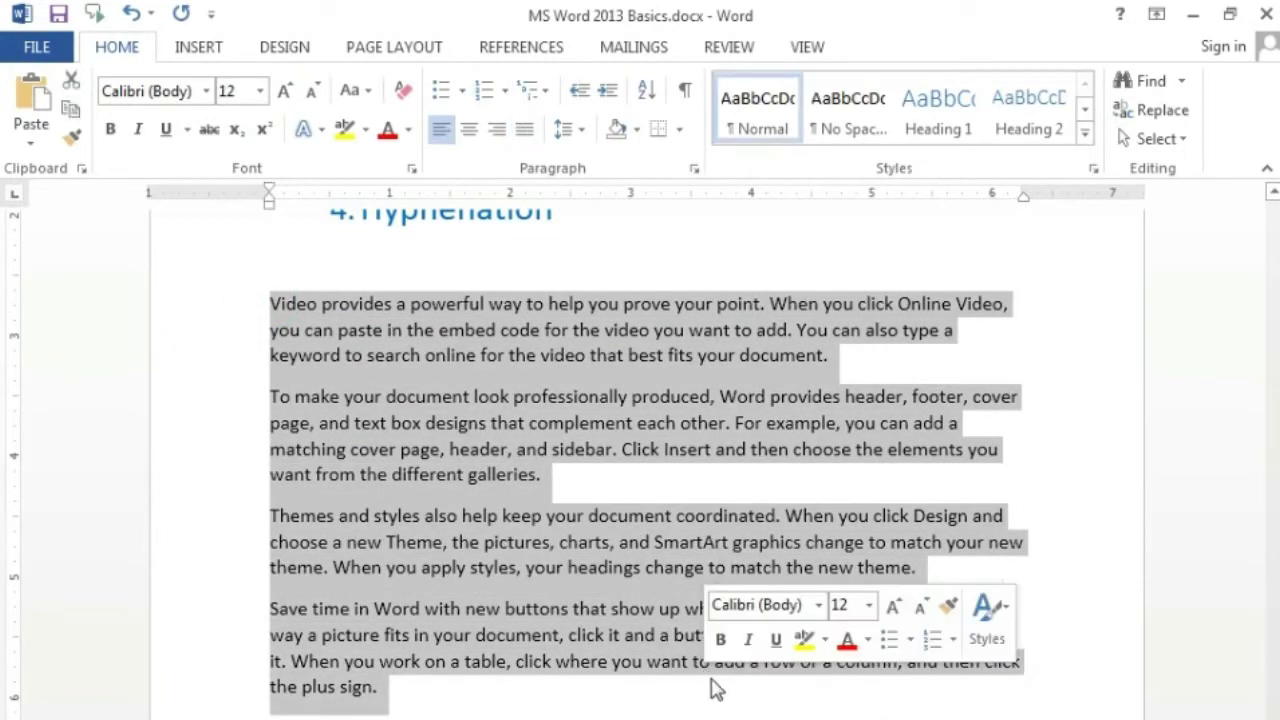
click(530, 655)
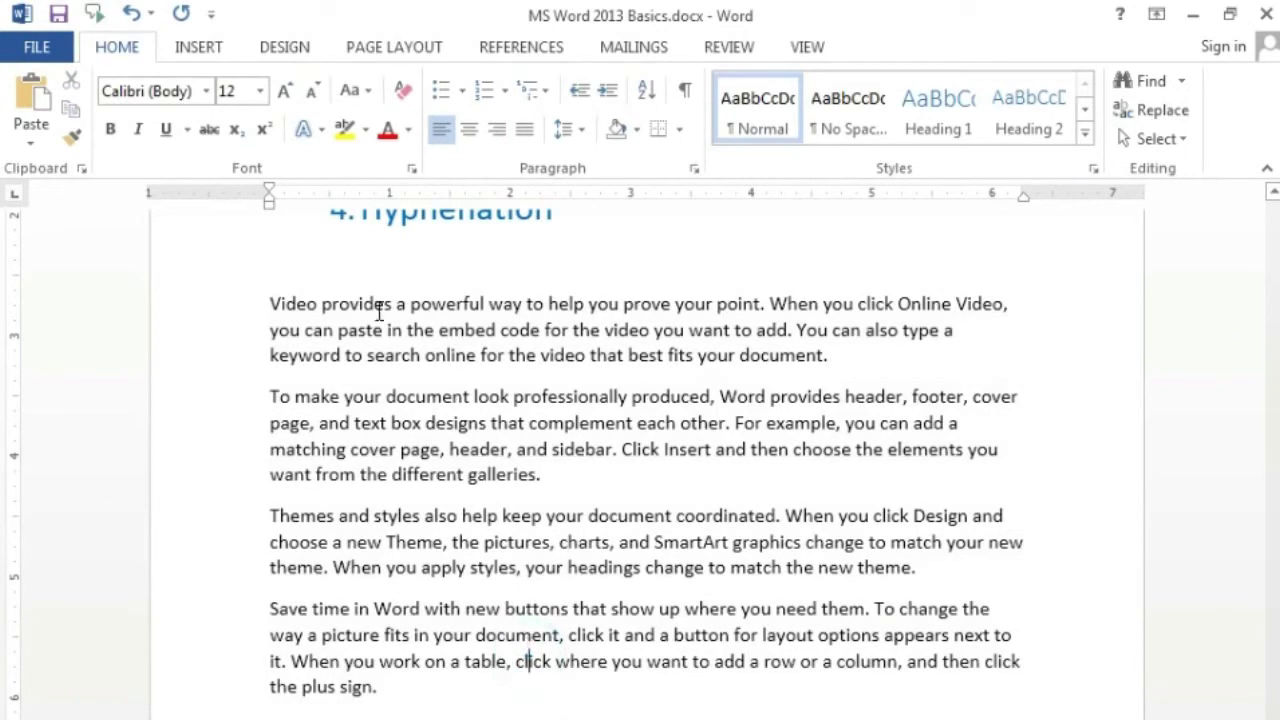
drag(269, 303, 680, 715)
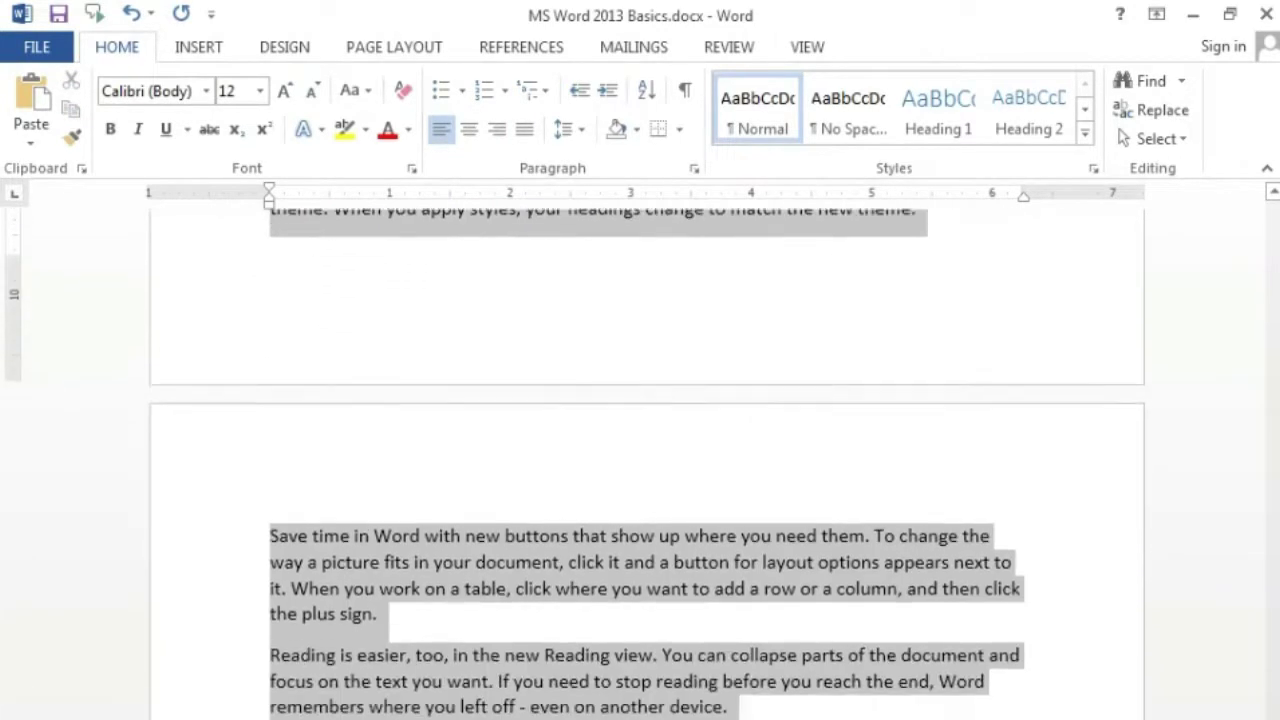
drag(680, 715, 894, 708)
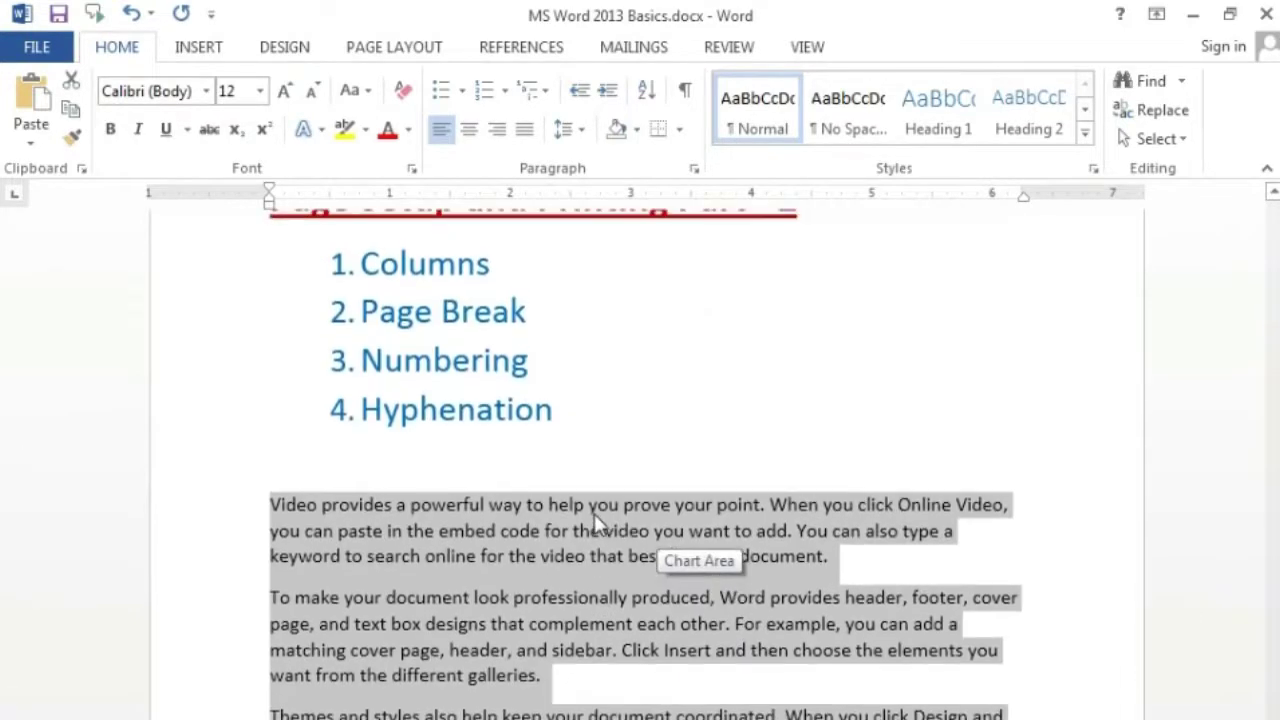
drag(660, 540, 280, 62)
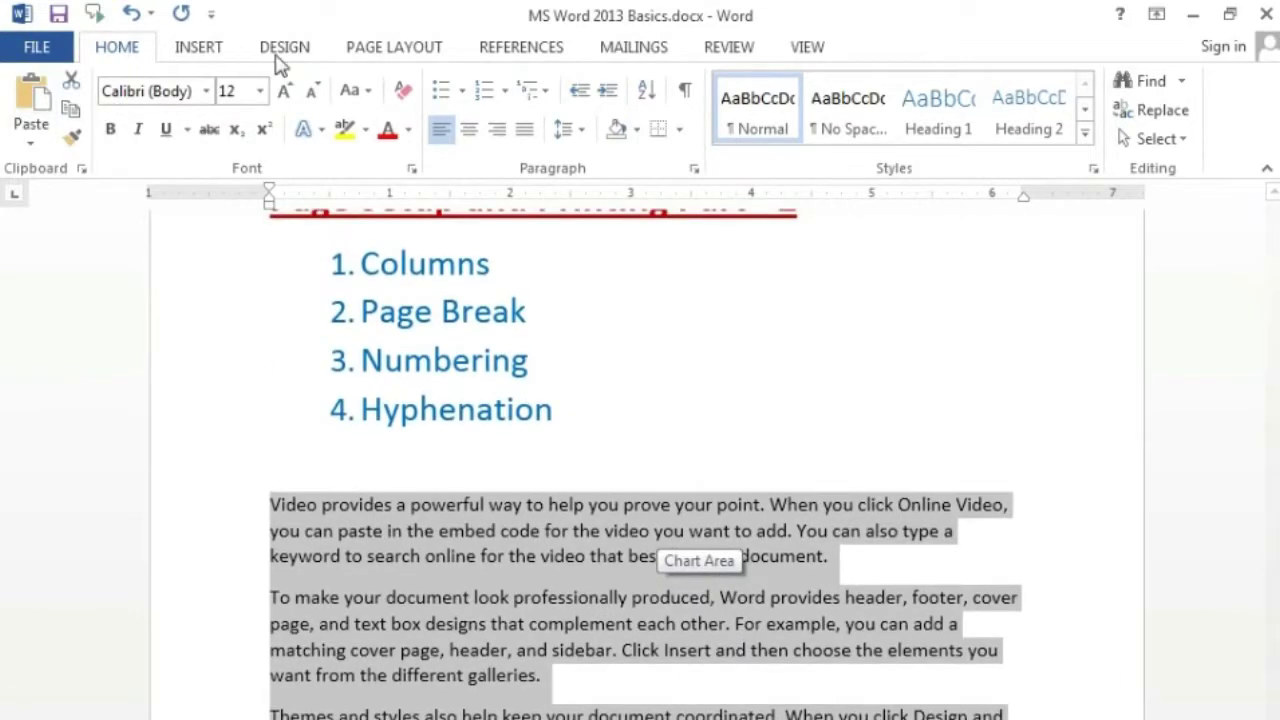
click(385, 50)
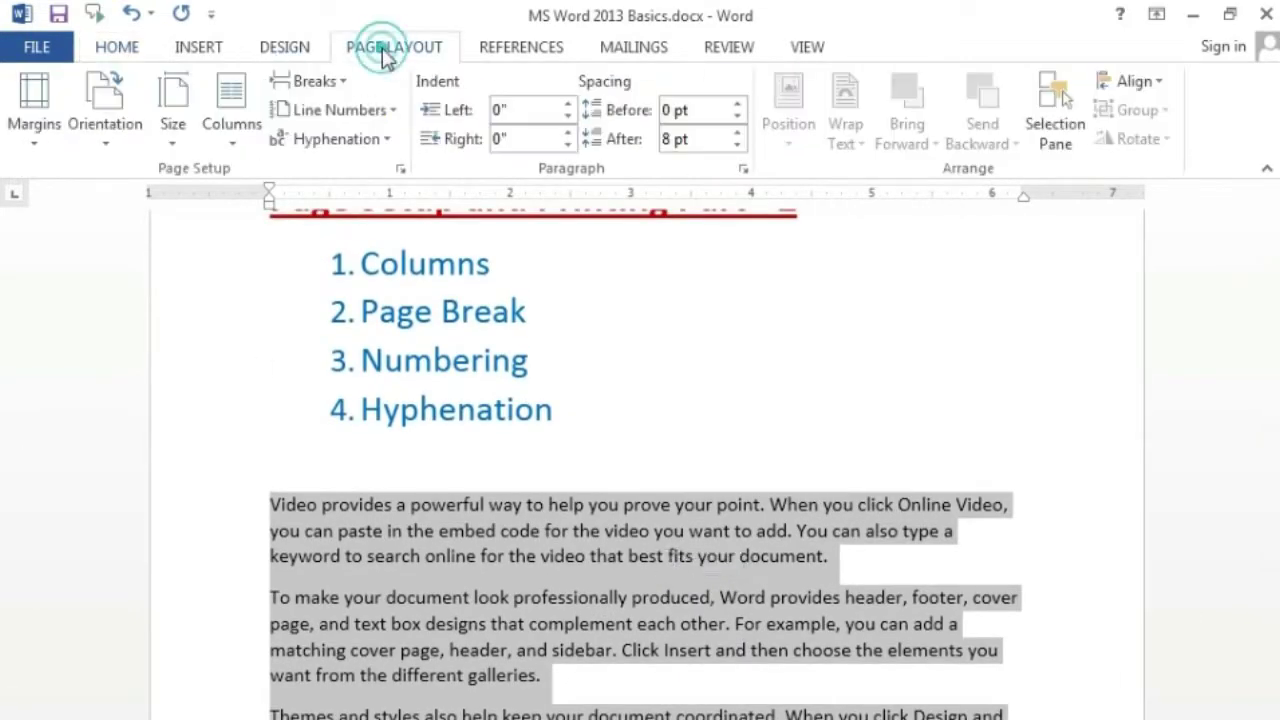
- Split the selected body text into two columns
click(231, 150)
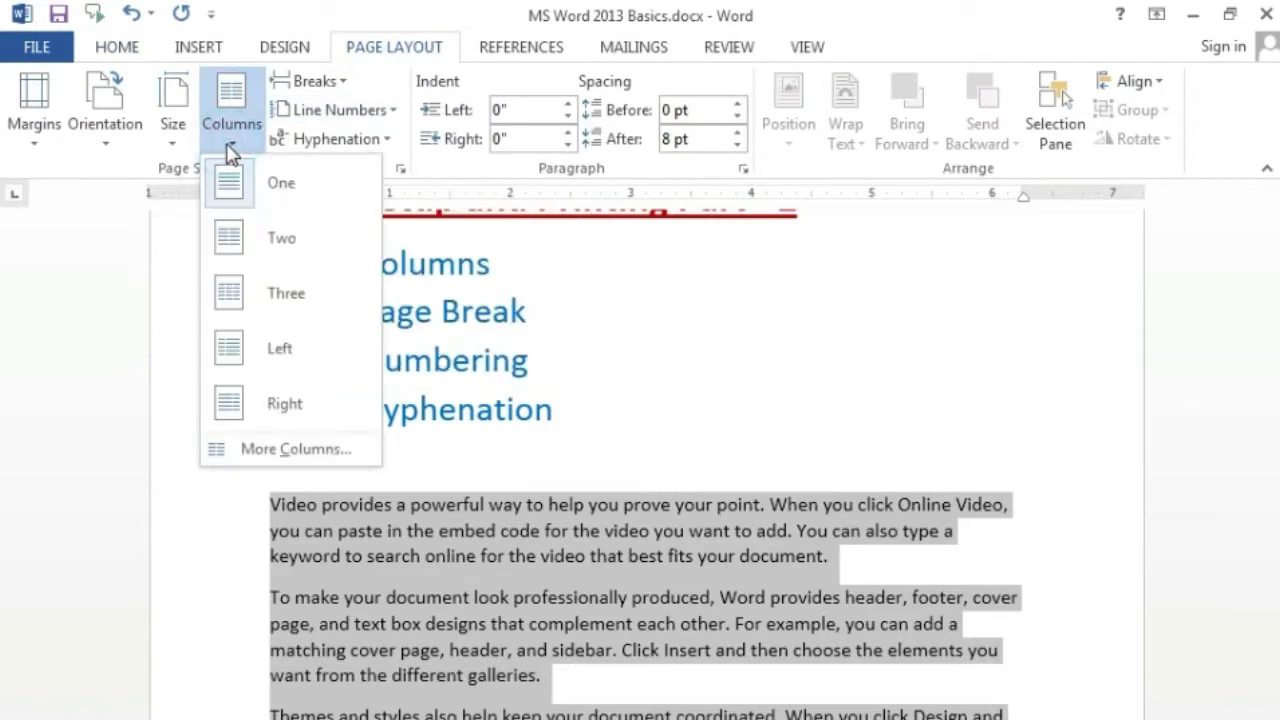
click(304, 255)
scroll(840, 500, down, 5)
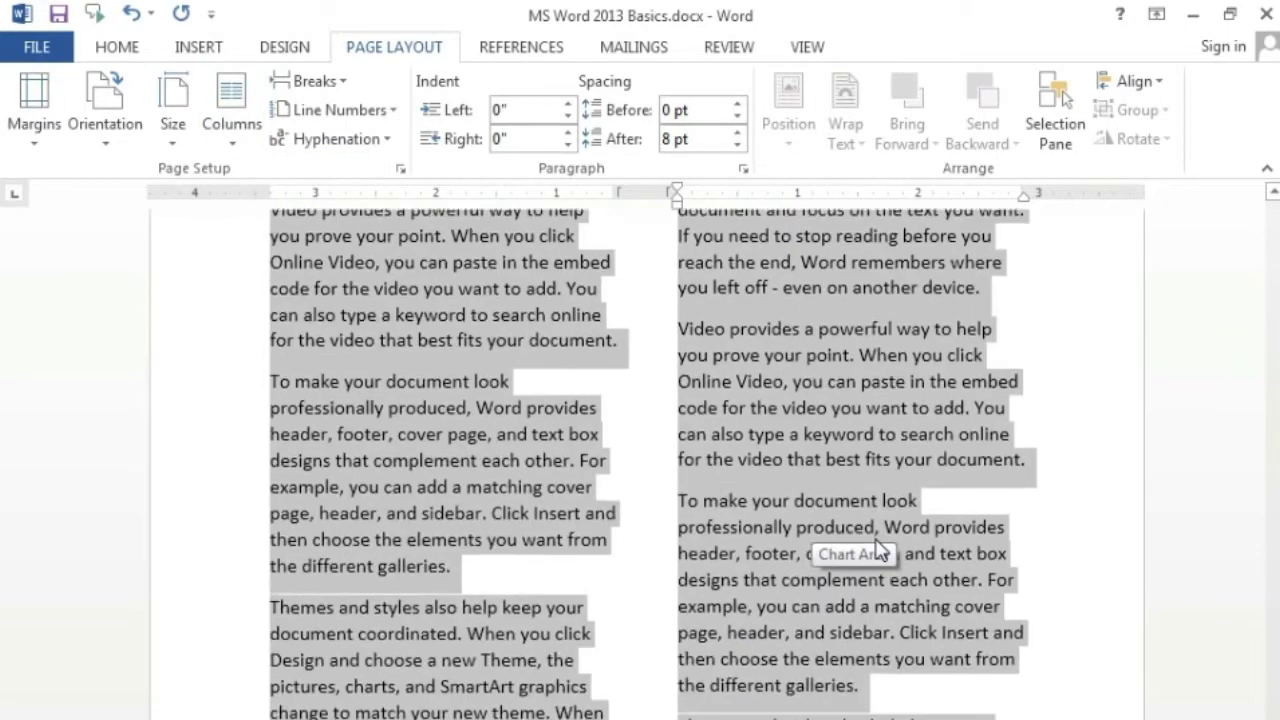
scroll(880, 552, down, 2)
scroll(980, 560, down, 4)
scroll(980, 560, down, 2)
scroll(980, 560, up, 2)
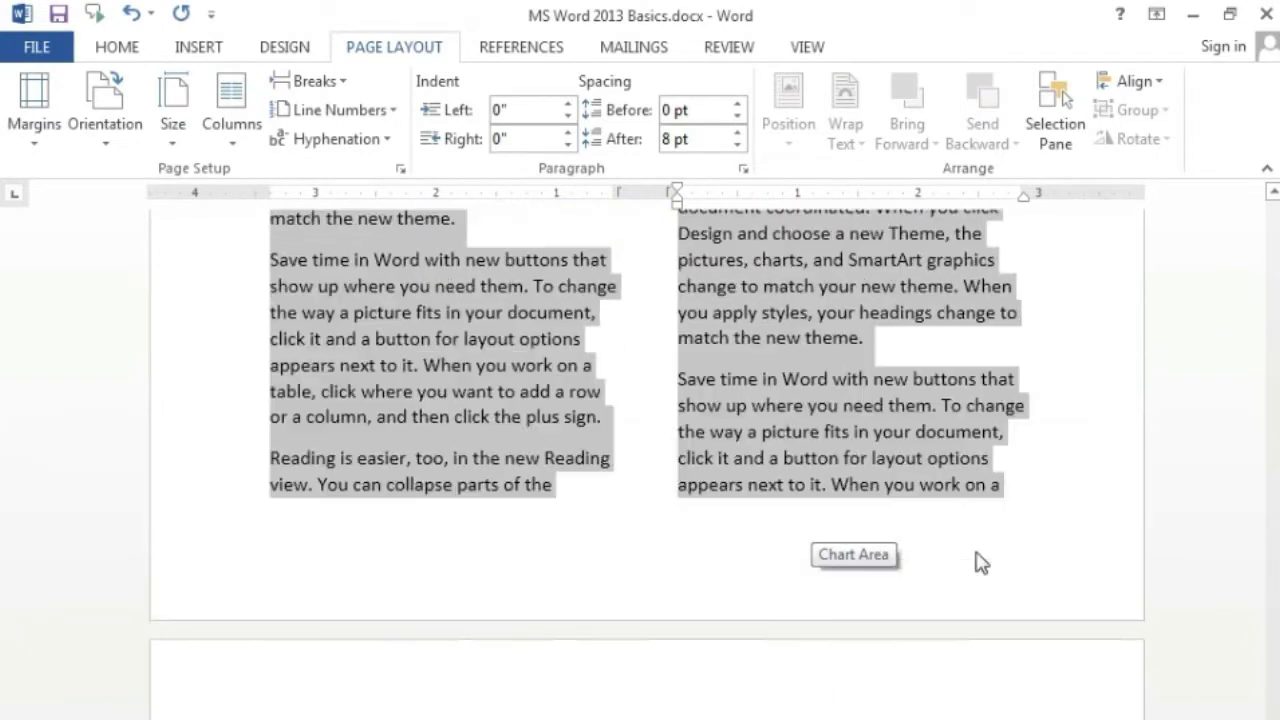
scroll(980, 562, up, 5)
scroll(980, 560, up, 3)
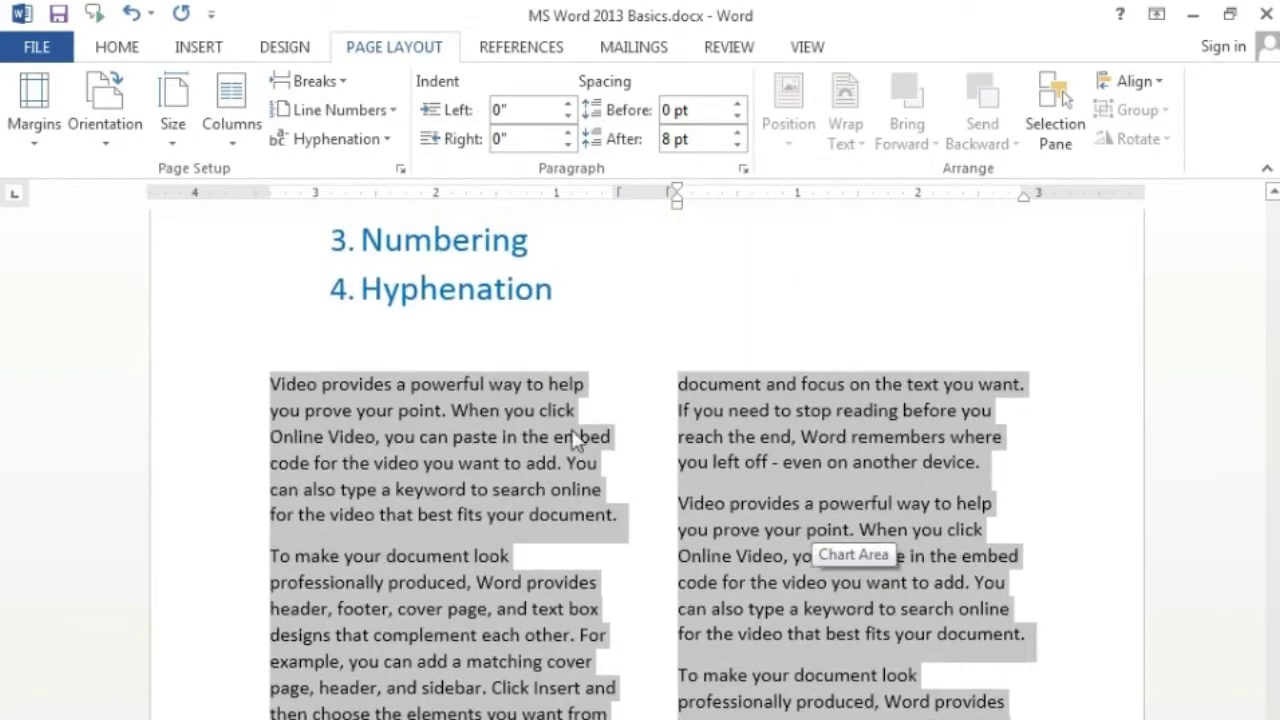
- Change the selected text's layout to three columns
click(232, 150)
click(270, 294)
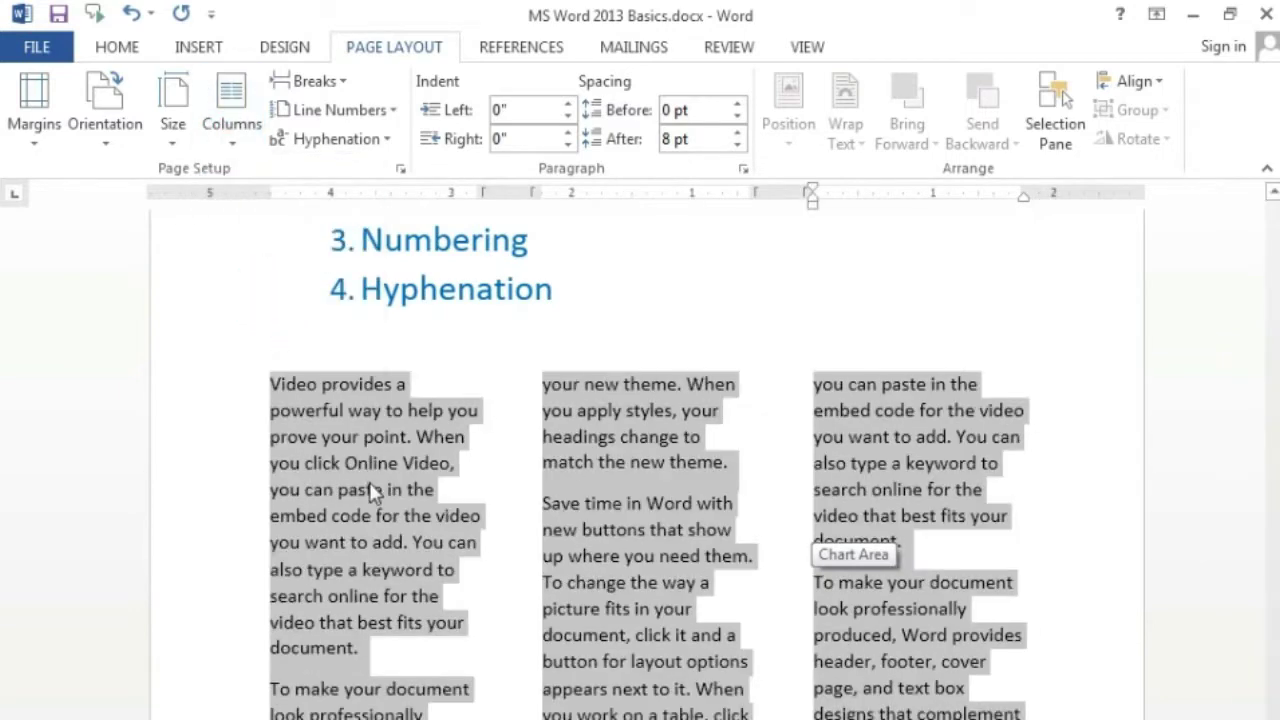
scroll(958, 574, down, 5)
scroll(958, 574, down, 3)
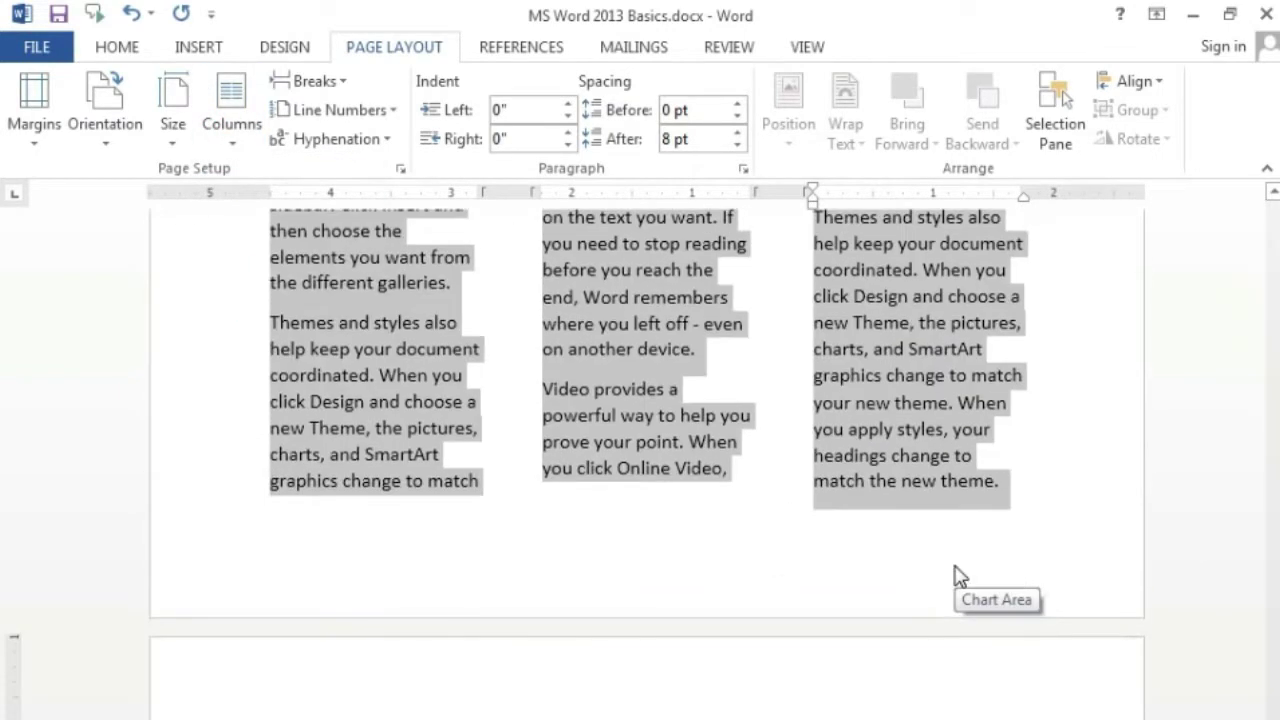
scroll(958, 574, down, 2)
scroll(958, 574, up, 3)
scroll(958, 574, up, 5)
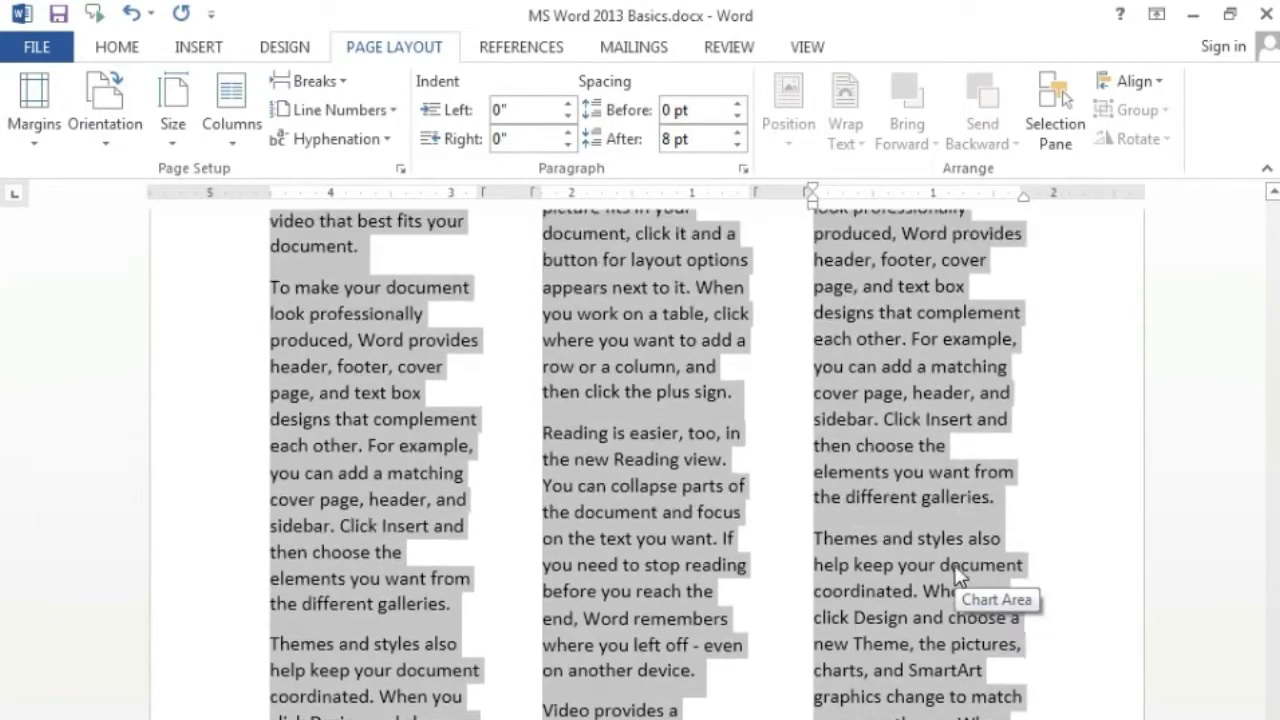
scroll(958, 574, up, 5)
scroll(958, 574, up, 1)
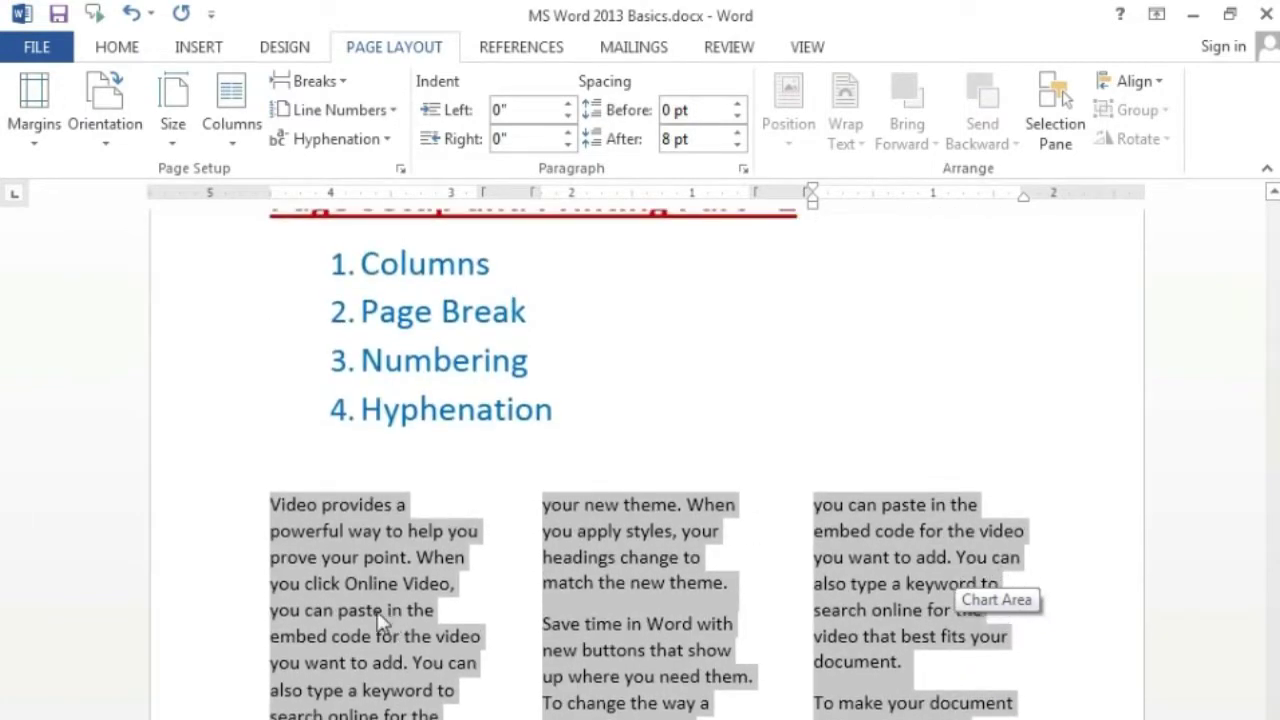
click(238, 148)
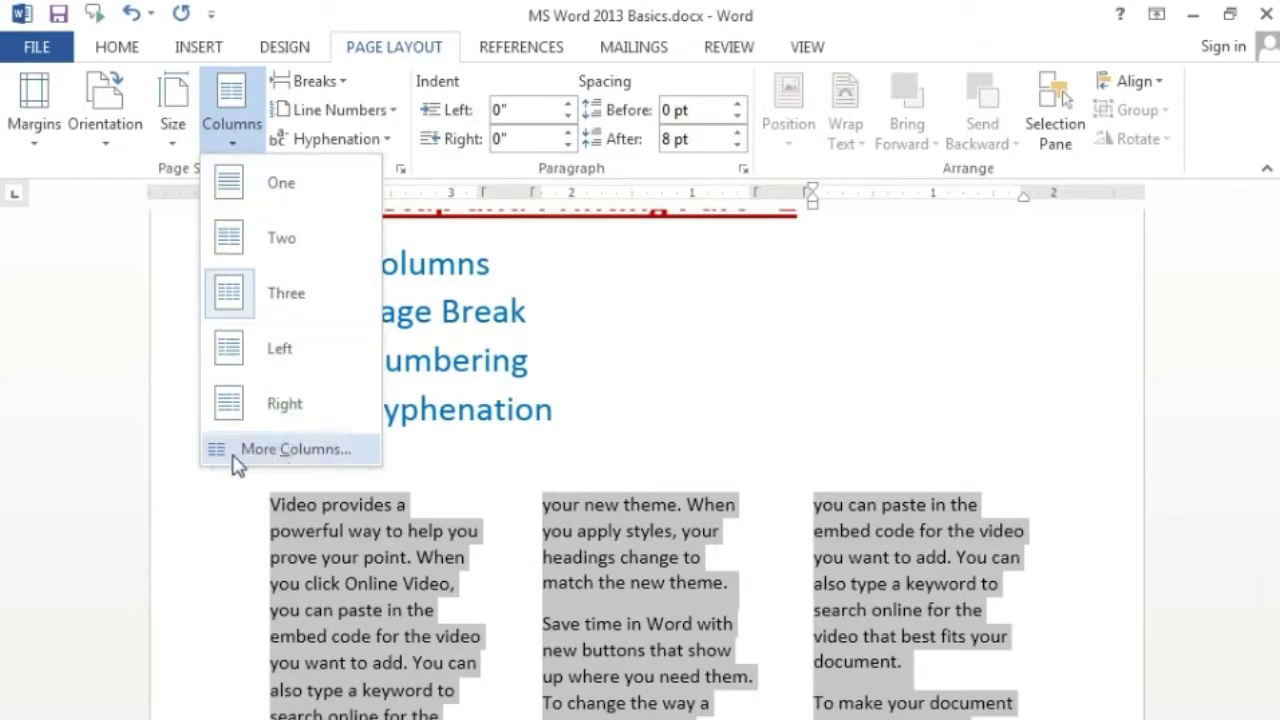
- Set the body text to 6 columns through More Columns
click(265, 458)
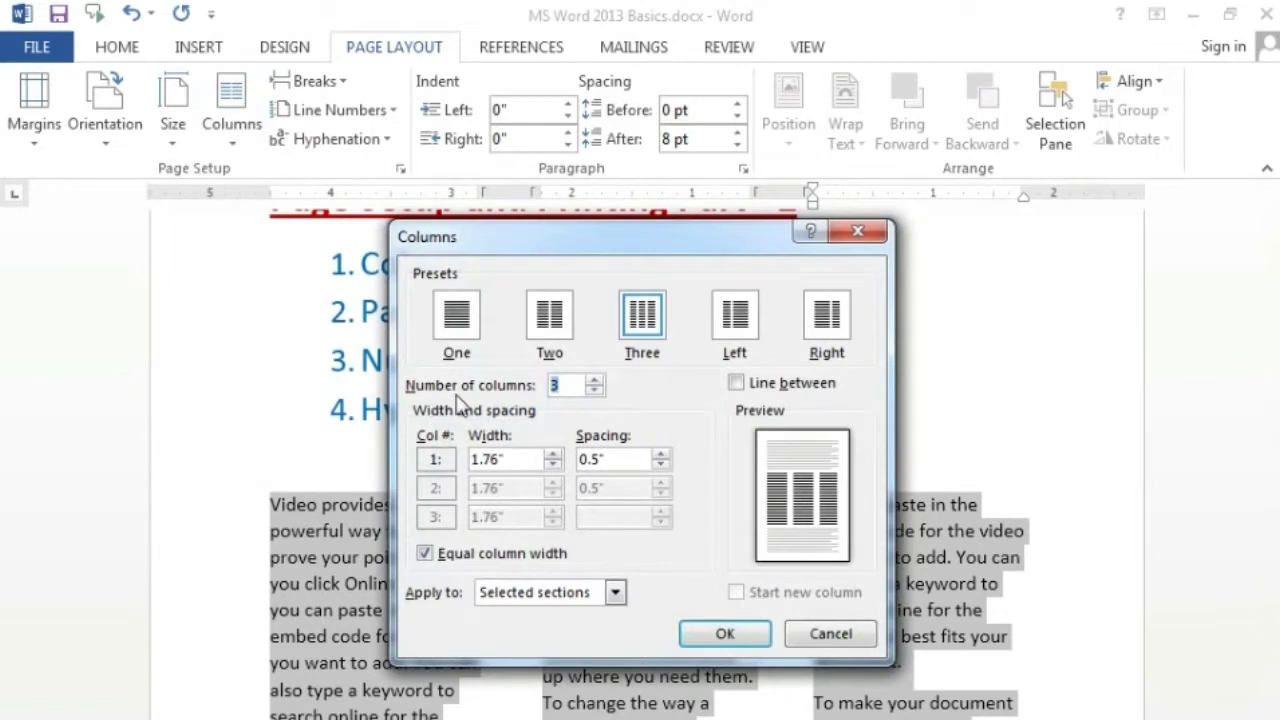
click(595, 381)
click(595, 381)
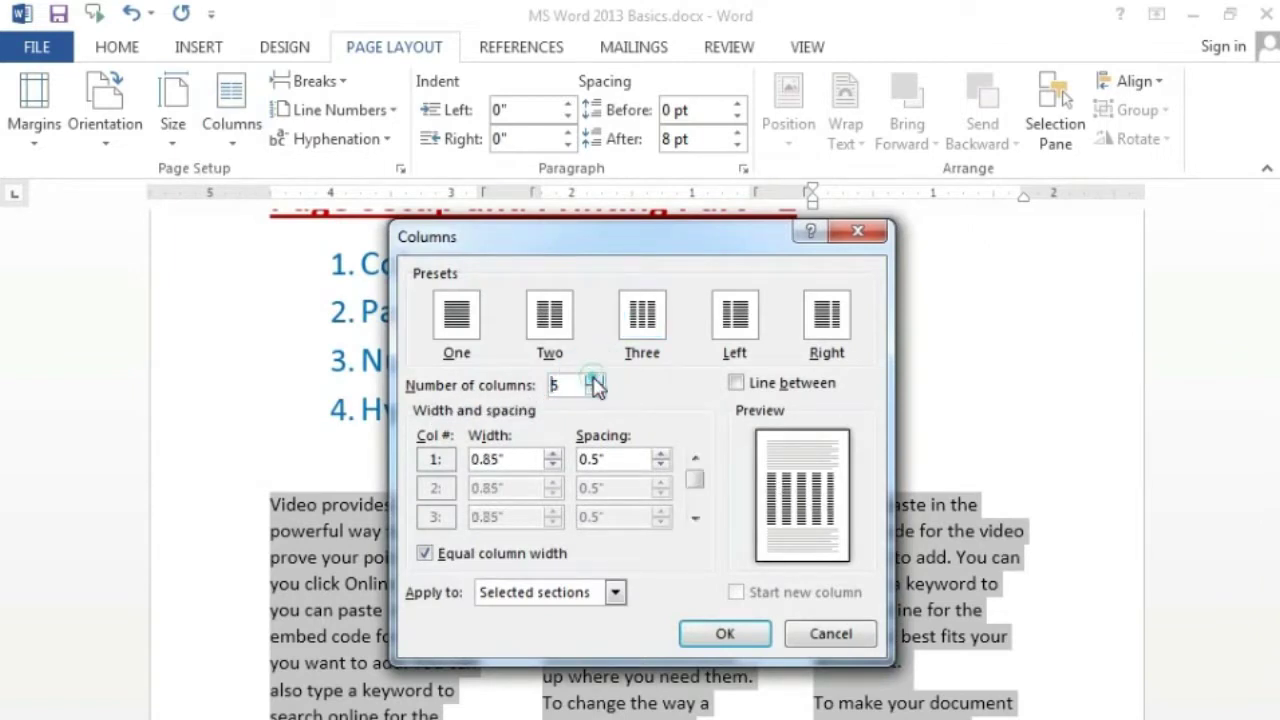
click(595, 381)
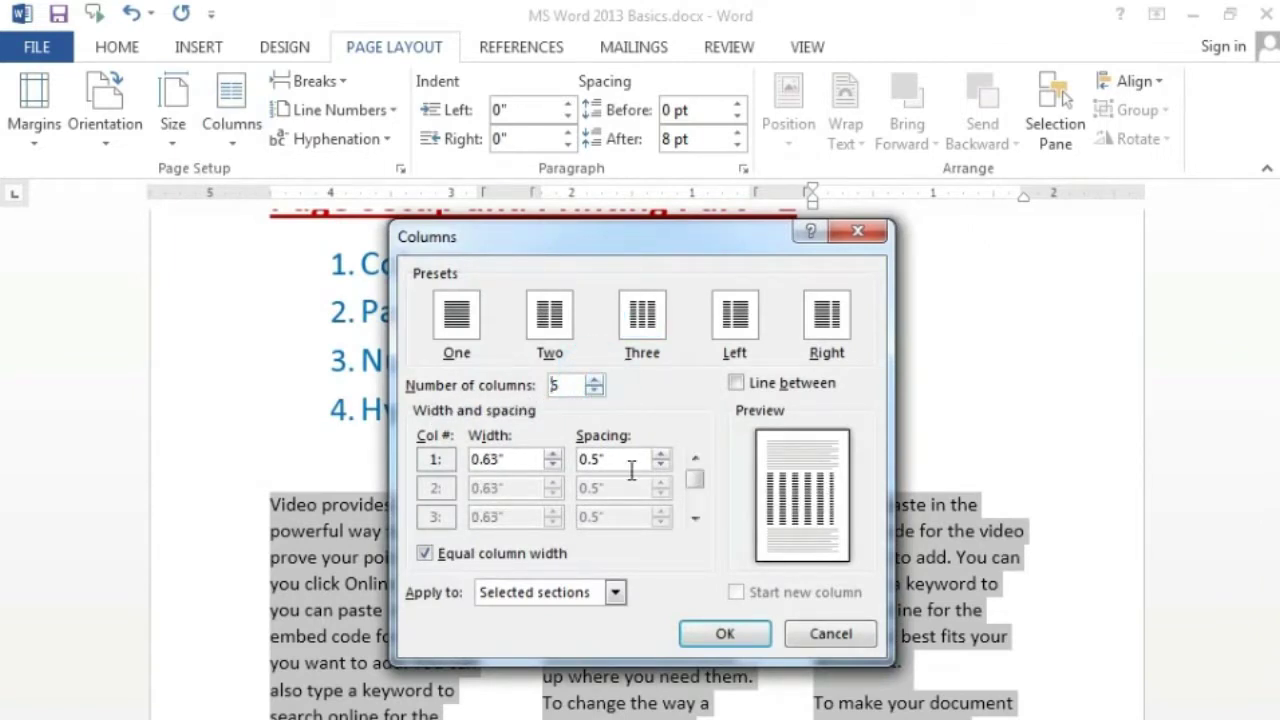
click(711, 638)
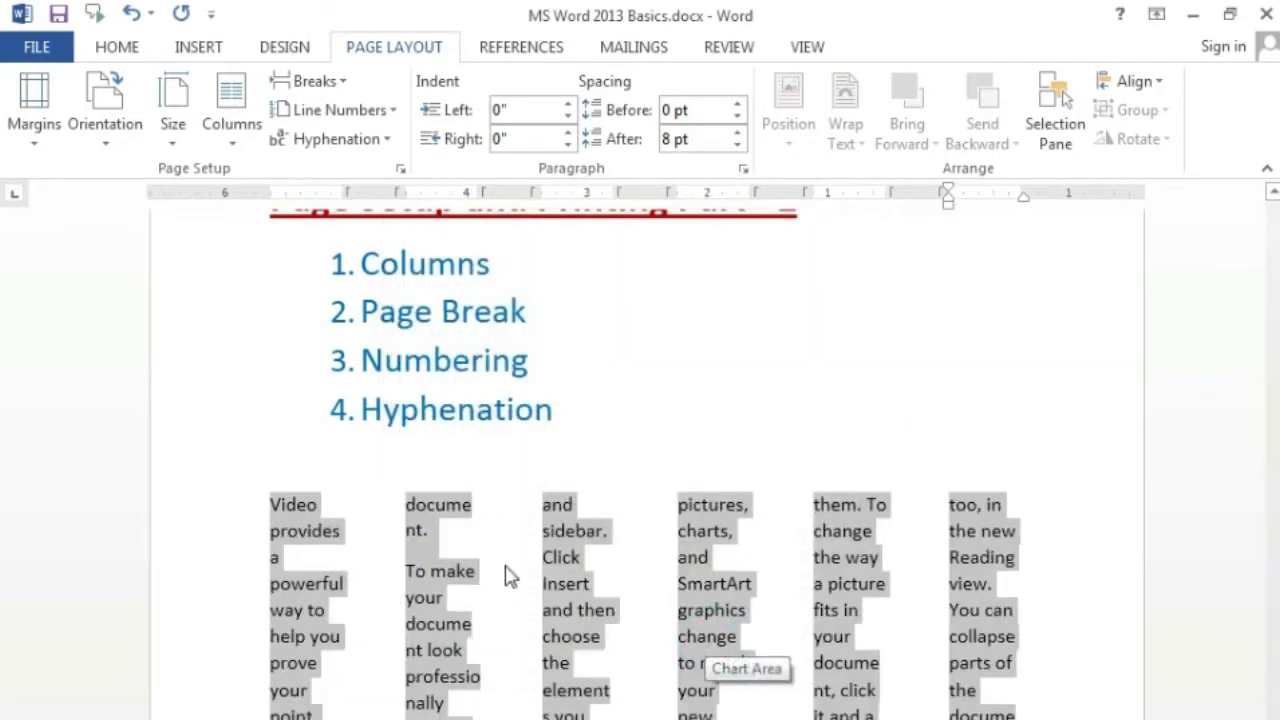
scroll(943, 600, down, 3)
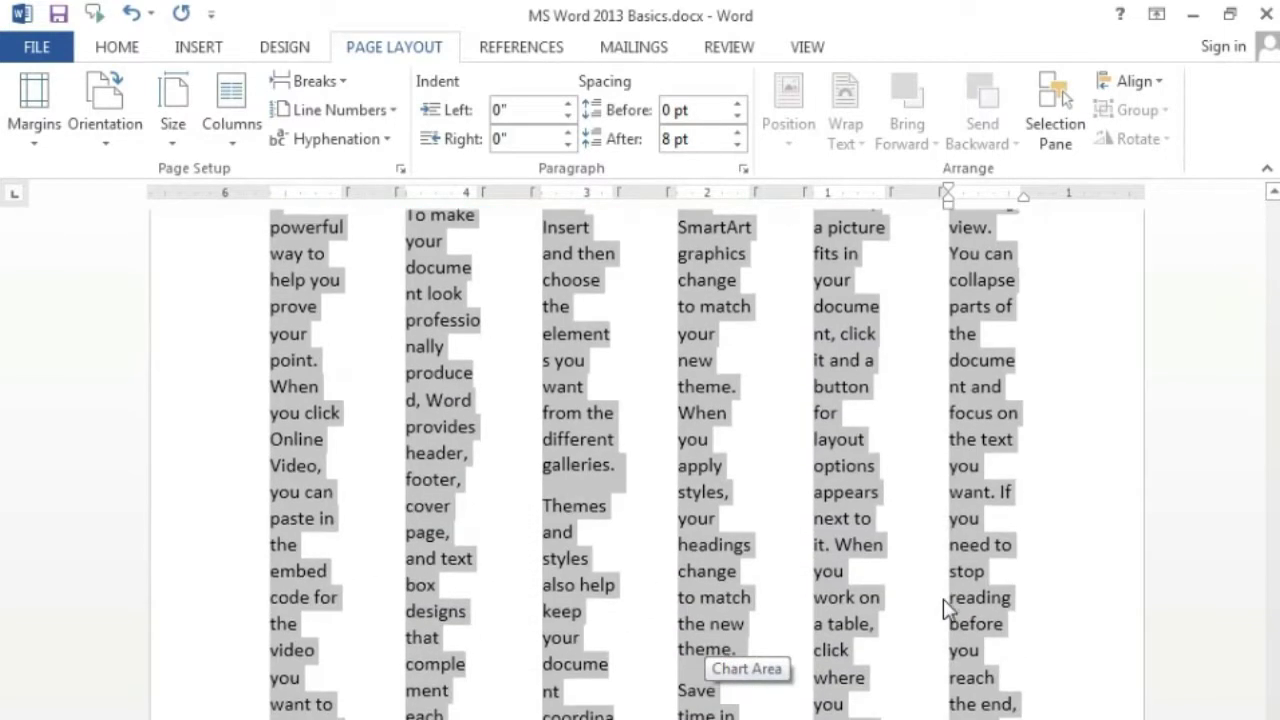
scroll(943, 600, up, 3)
- Return the text to one column and clear the selection
click(230, 130)
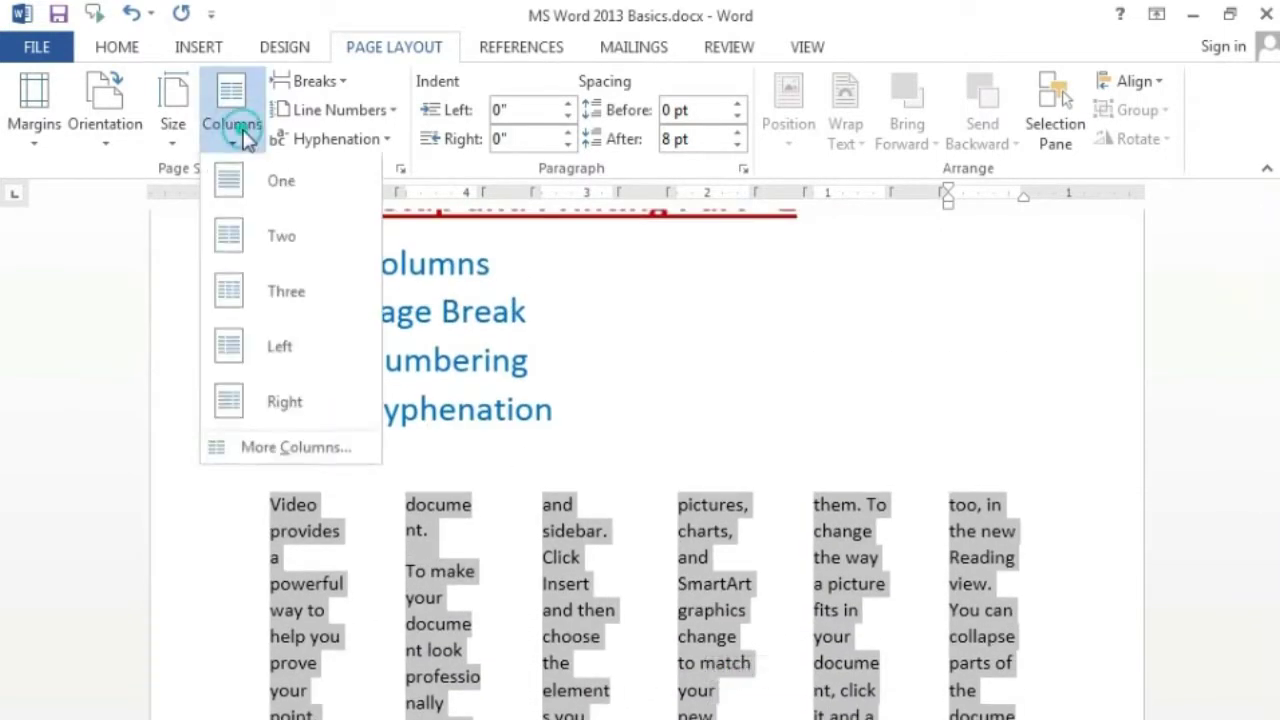
click(285, 185)
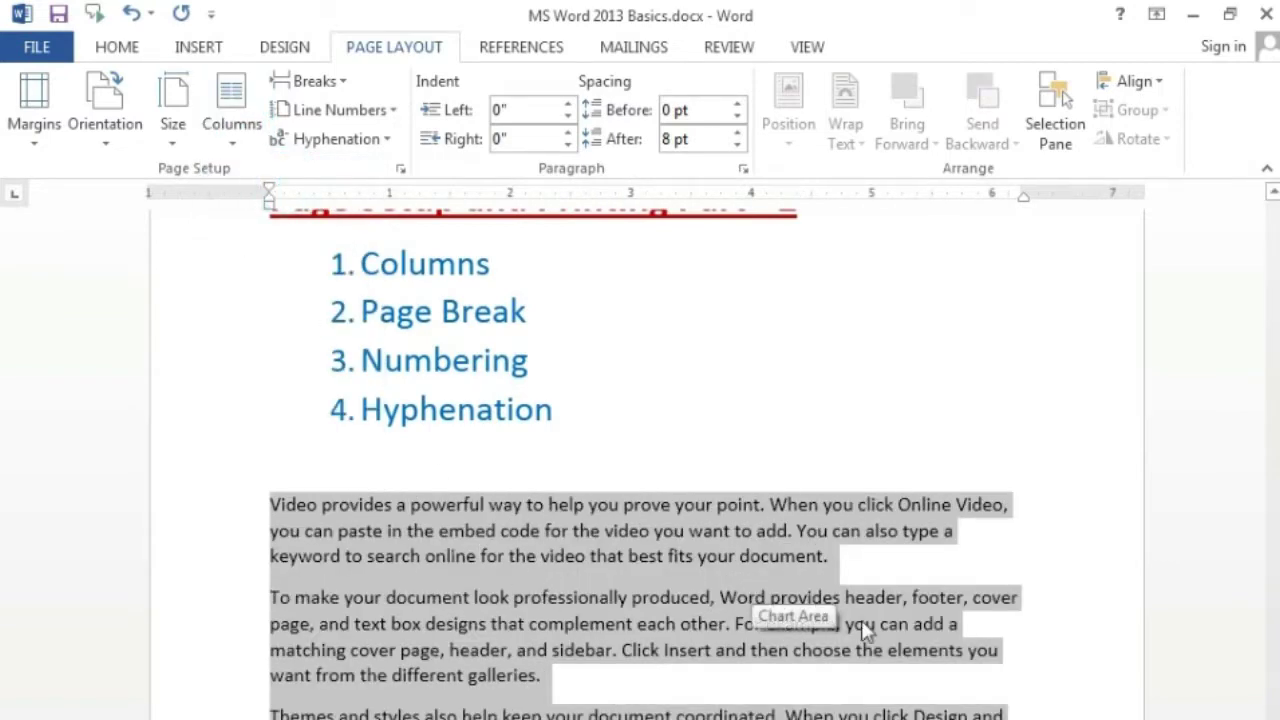
scroll(1025, 620, down, 3)
scroll(1025, 620, down, 2)
scroll(1000, 686, down, 3)
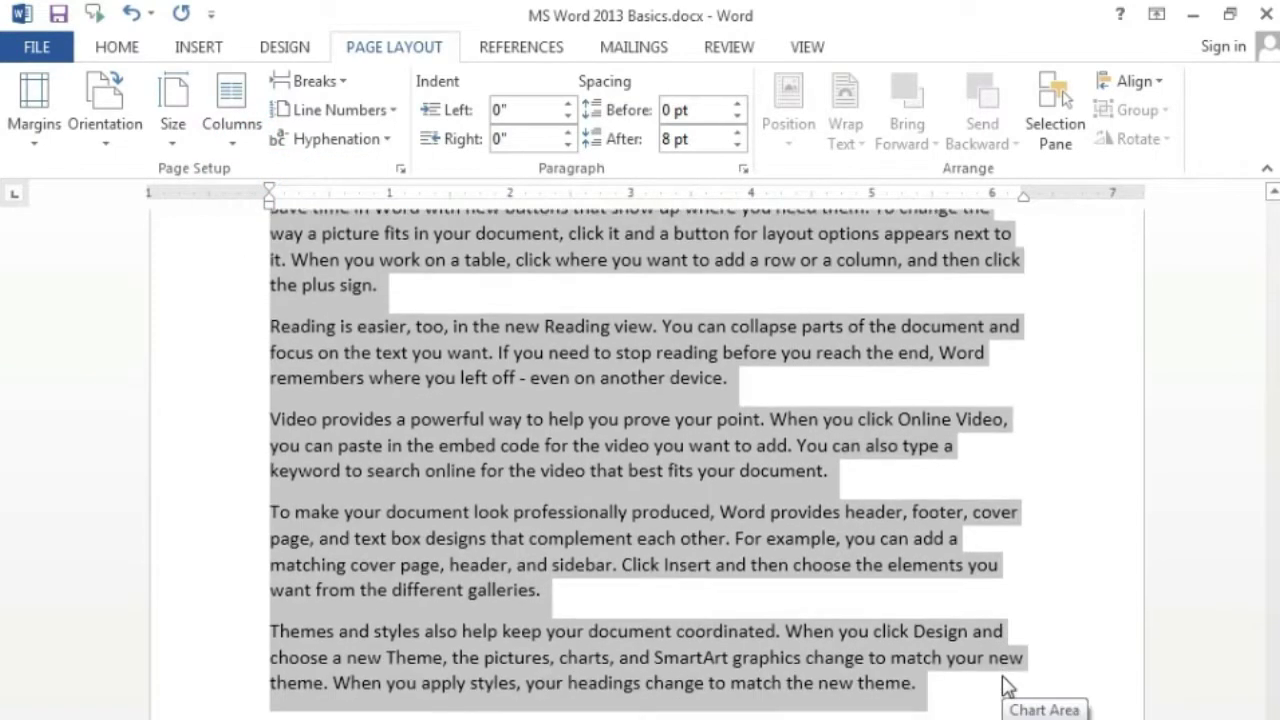
scroll(1000, 686, up, 3)
scroll(1005, 685, up, 4)
click(746, 587)
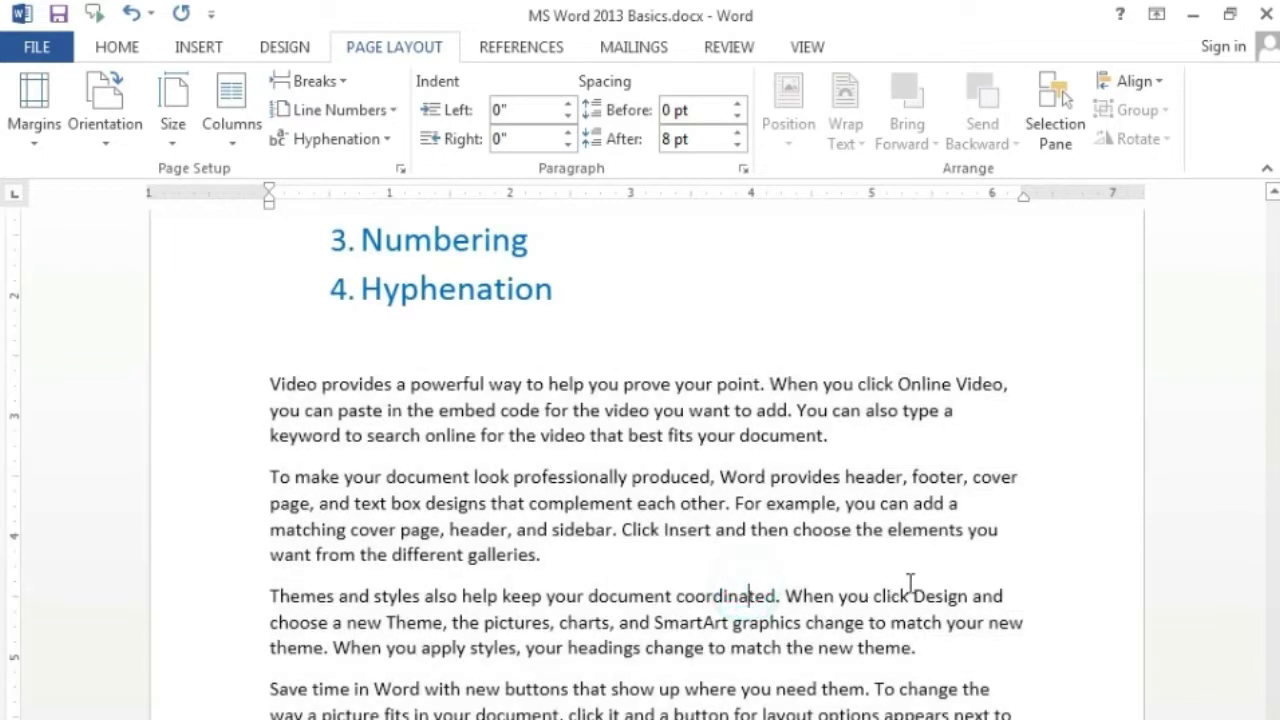
- Place the insertion point at the end of the 'the plus sign.' paragraph
scroll(963, 610, up, 1)
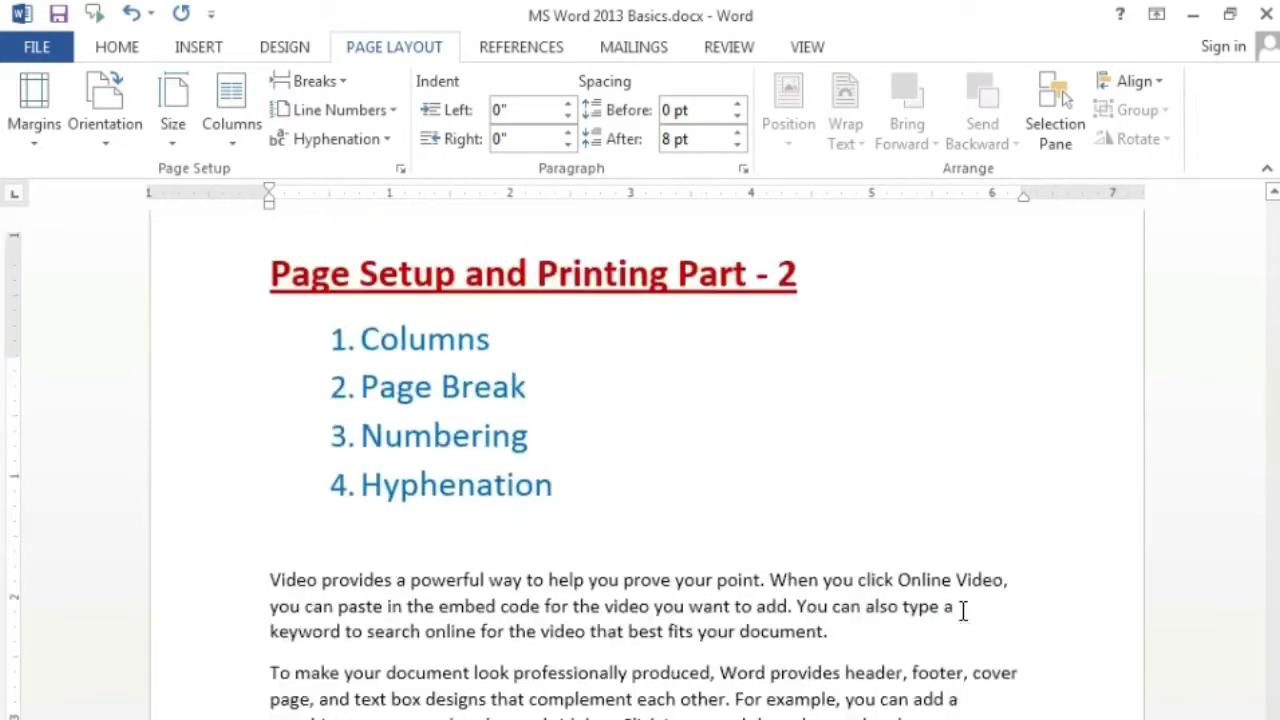
scroll(789, 546, up, 2)
click(788, 544)
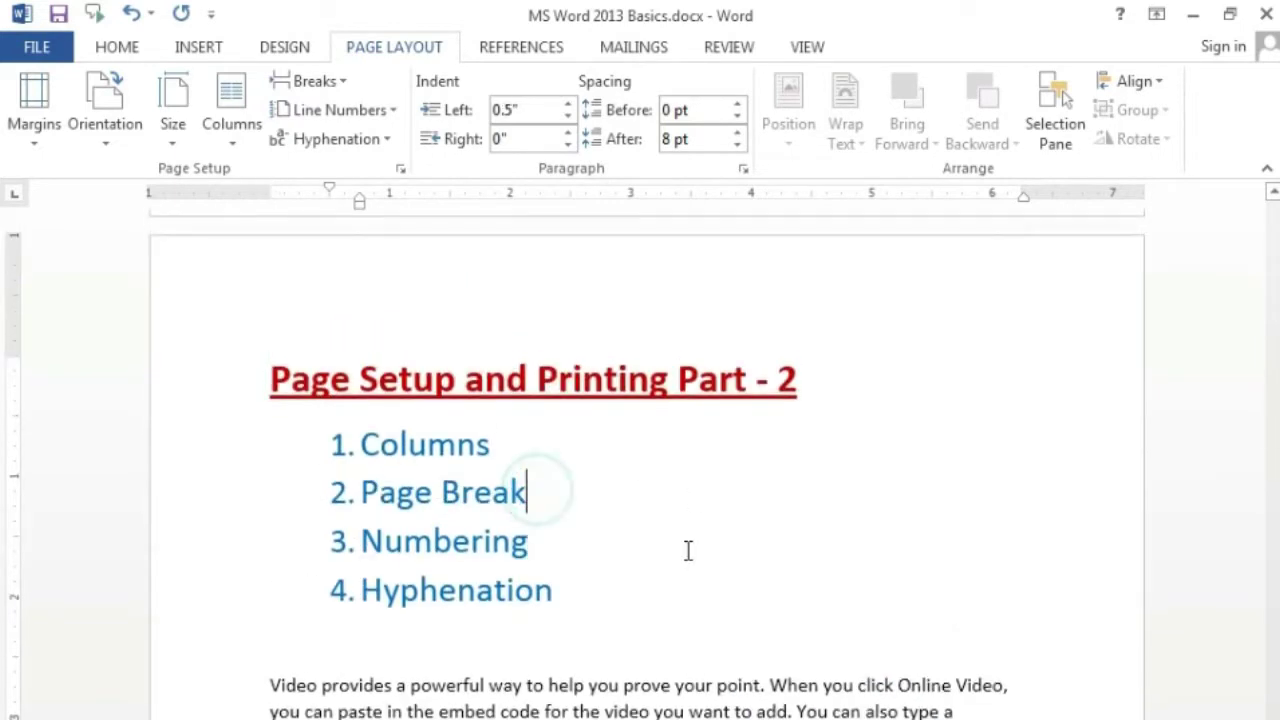
scroll(889, 535, down, 2)
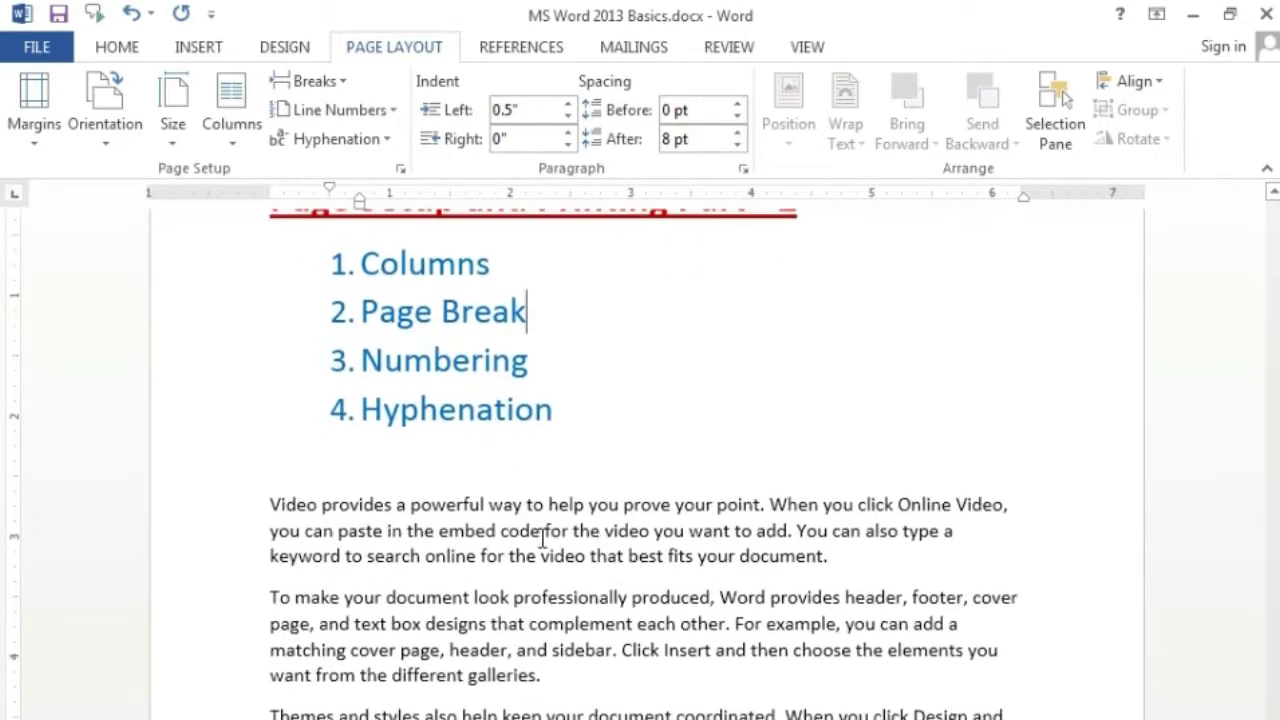
scroll(523, 303, down, 3)
scroll(452, 458, down, 2)
scroll(452, 458, down, 1)
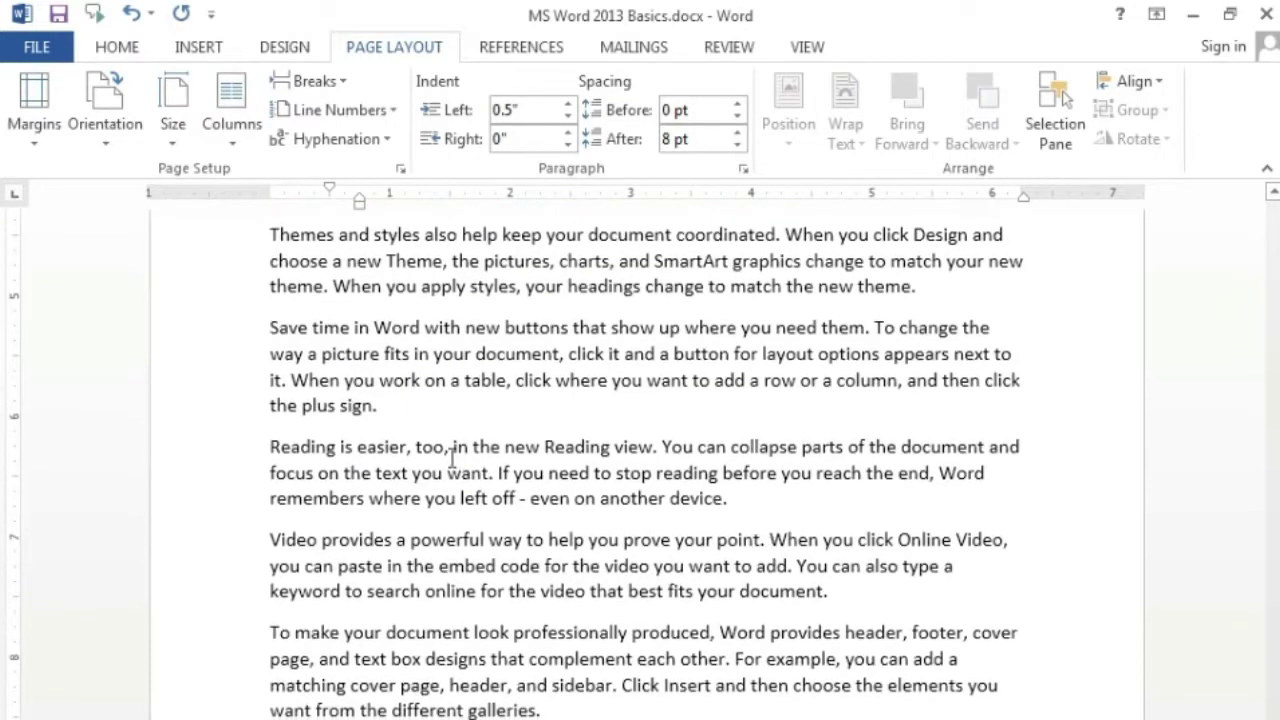
click(409, 410)
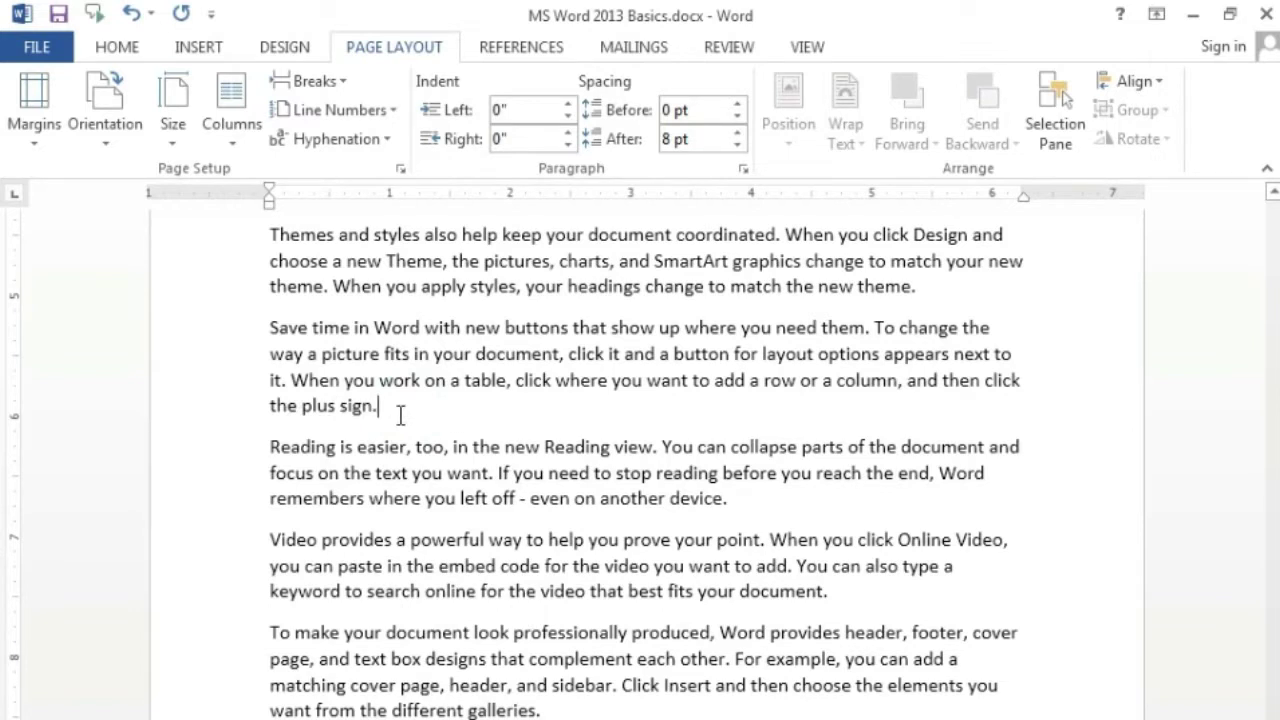
scroll(400, 415, up, 2)
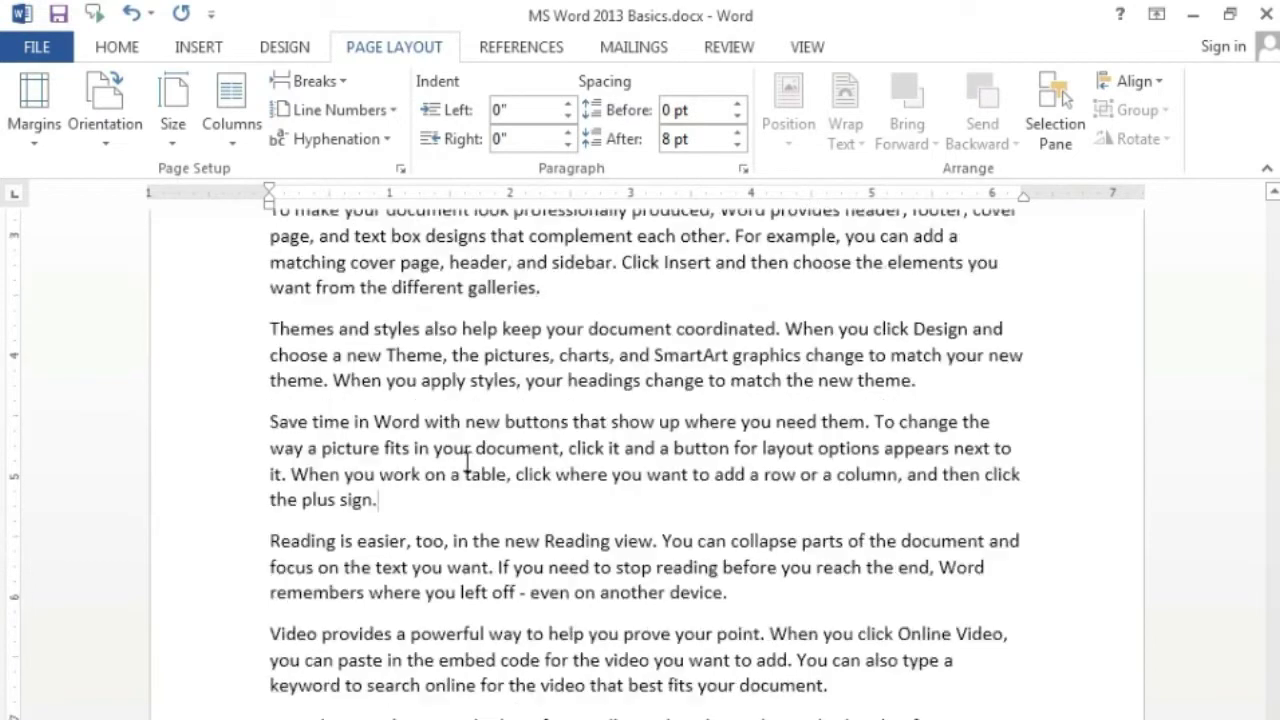
scroll(400, 415, up, 2)
scroll(410, 500, up, 1)
scroll(428, 704, down, 2)
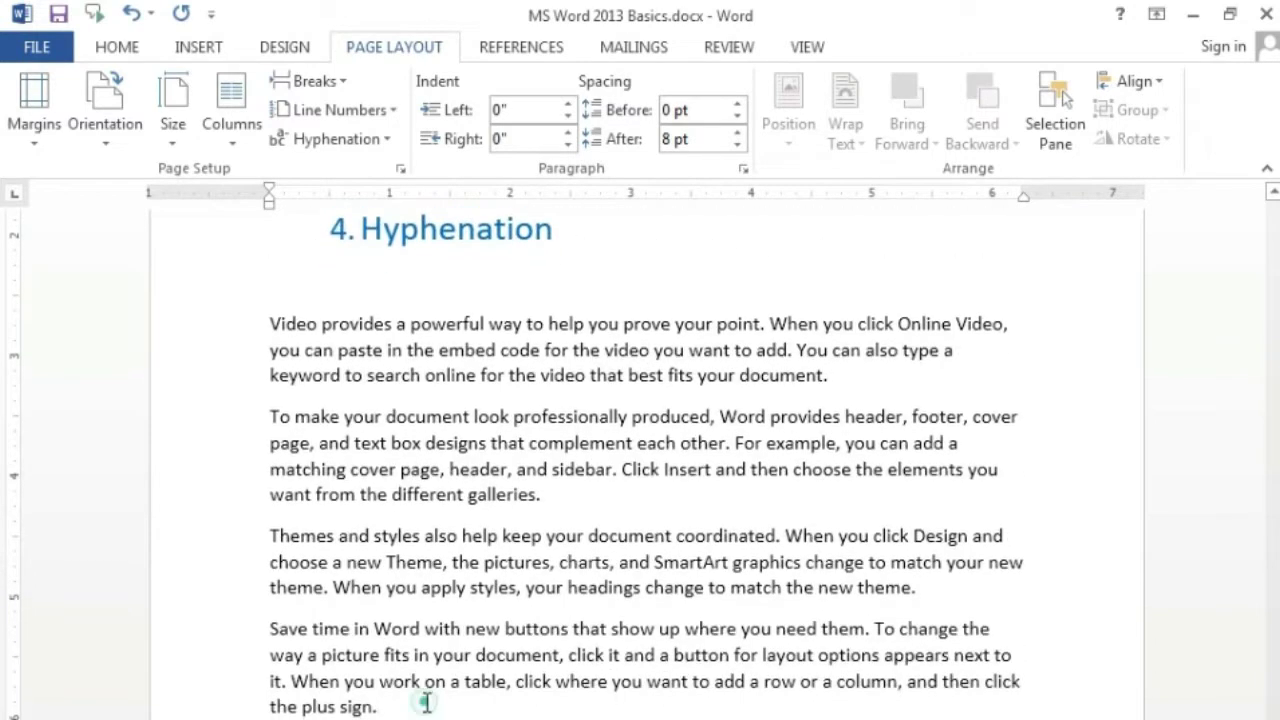
- Insert a page break there, moving the Reading view paragraph to the next page
click(336, 80)
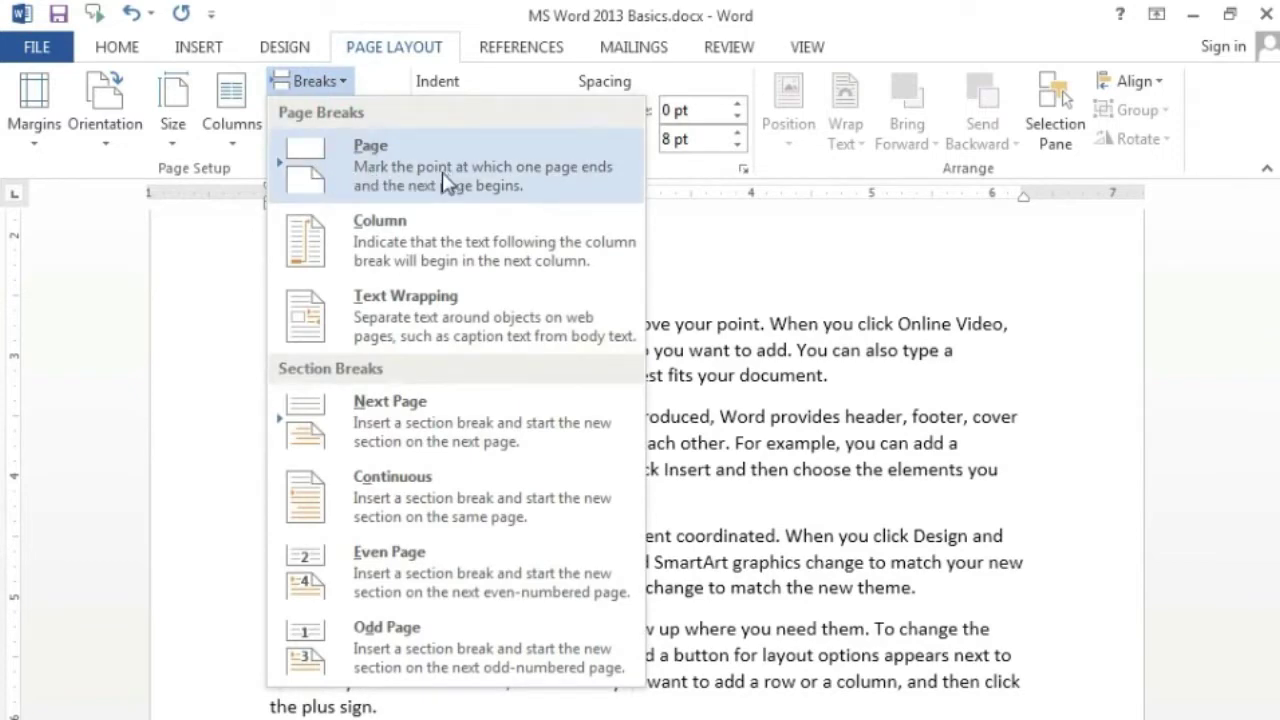
click(422, 180)
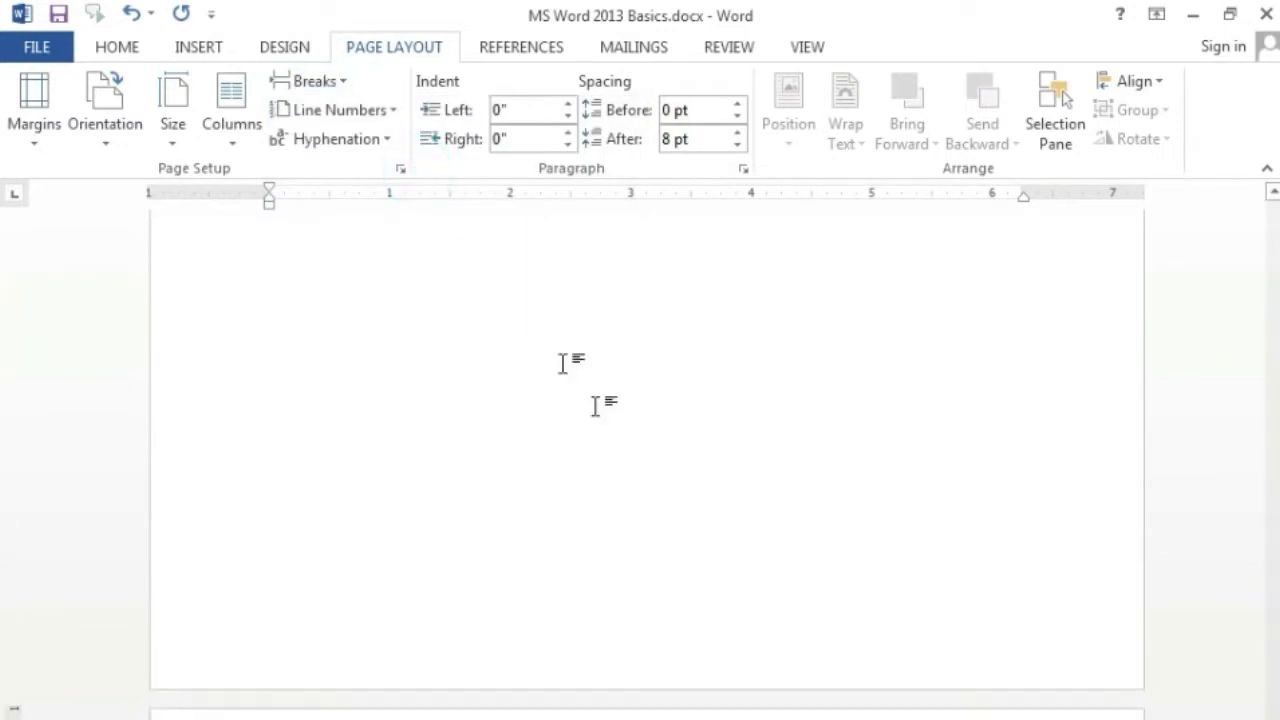
scroll(600, 400, up, 5)
scroll(640, 430, up, 3)
scroll(578, 550, down, 3)
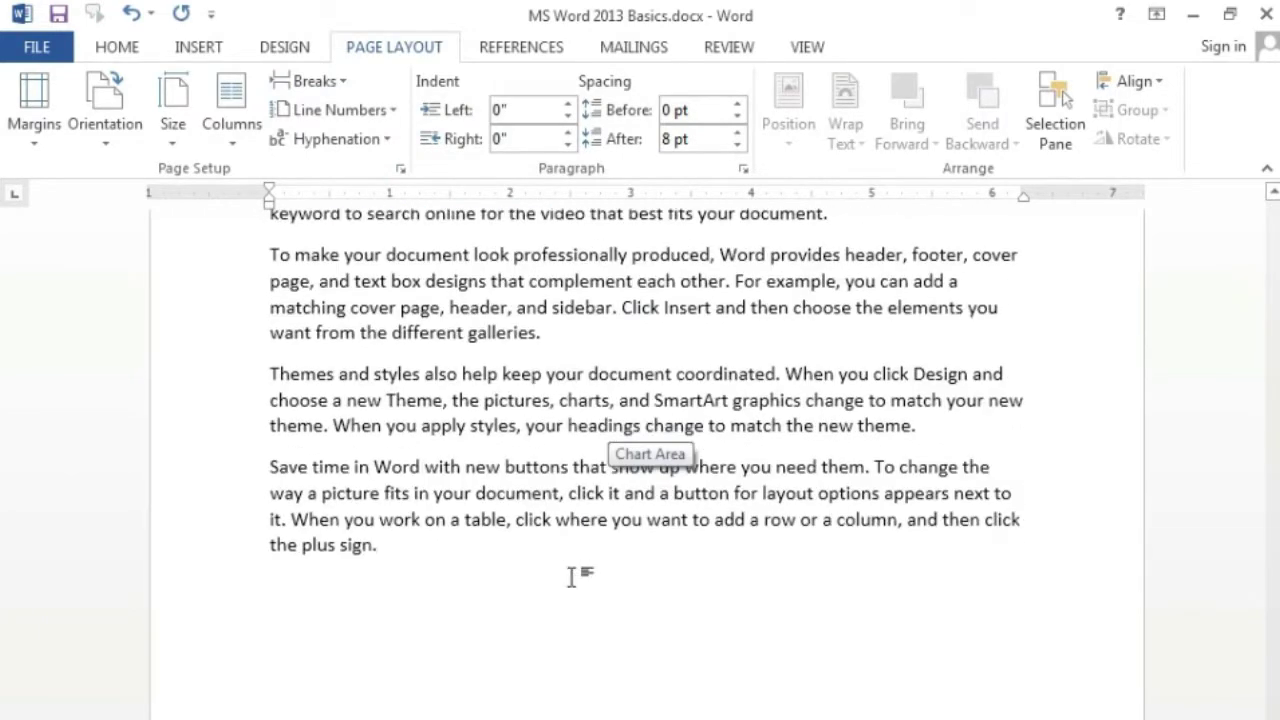
scroll(575, 560, down, 1)
scroll(492, 530, up, 3)
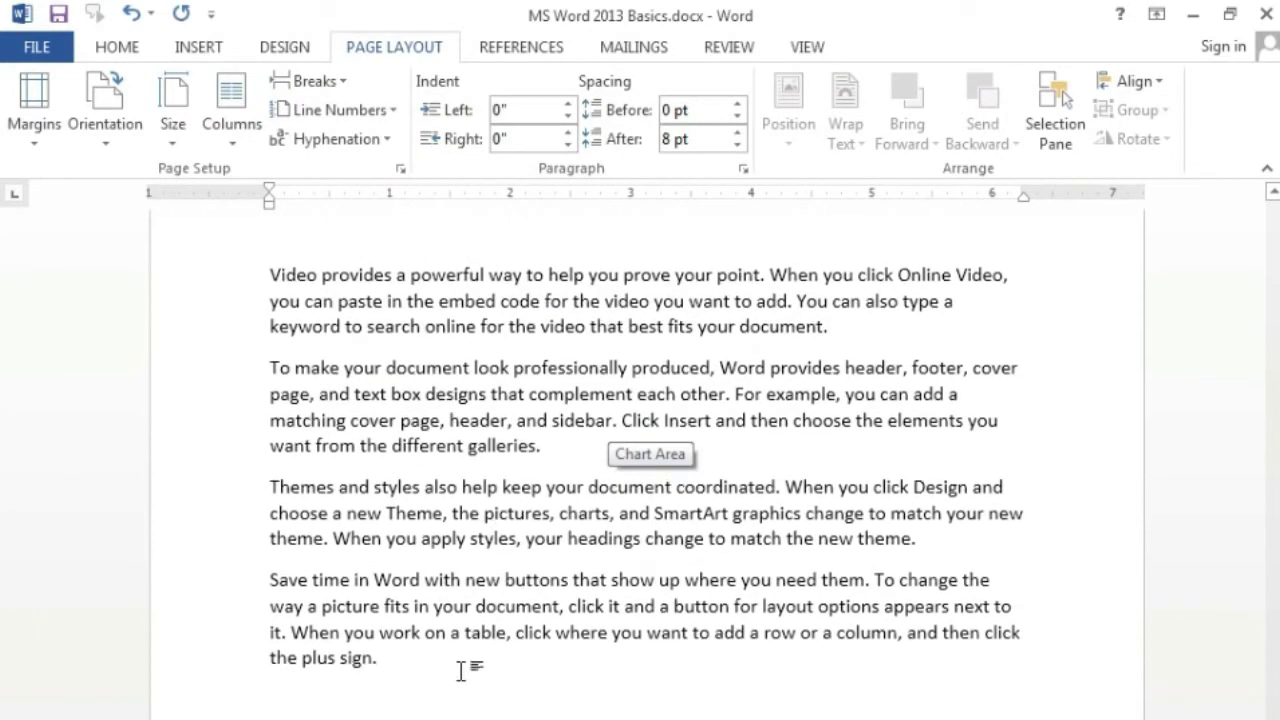
scroll(461, 670, up, 8)
scroll(477, 663, down, 2)
scroll(528, 663, down, 2)
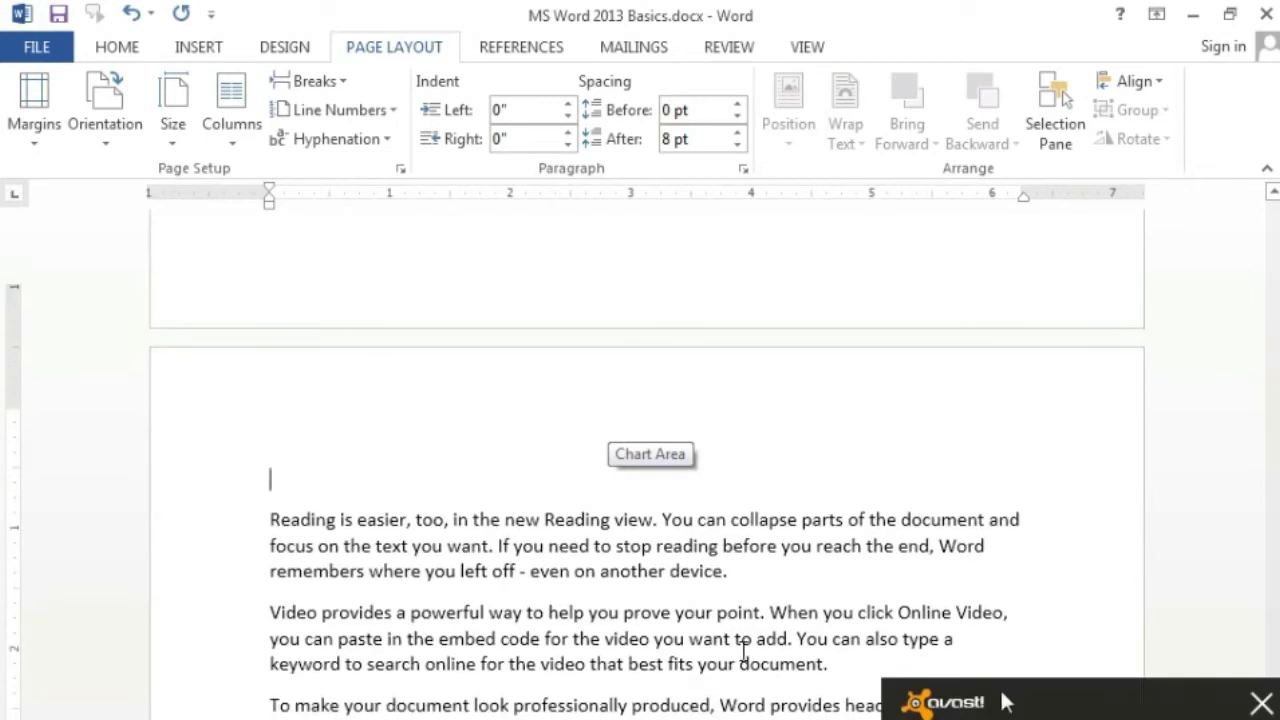
scroll(743, 652, down, 1)
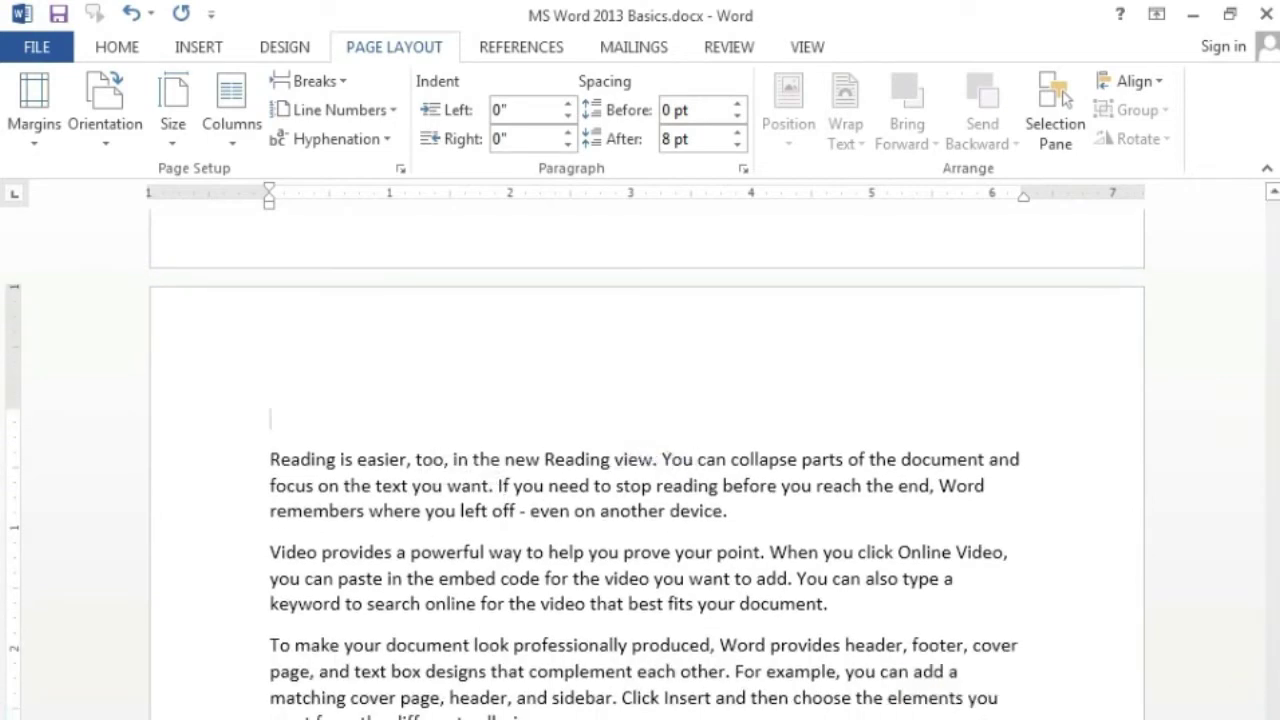
scroll(646, 460, up, 4)
scroll(646, 460, down, 10)
scroll(646, 460, up, 3)
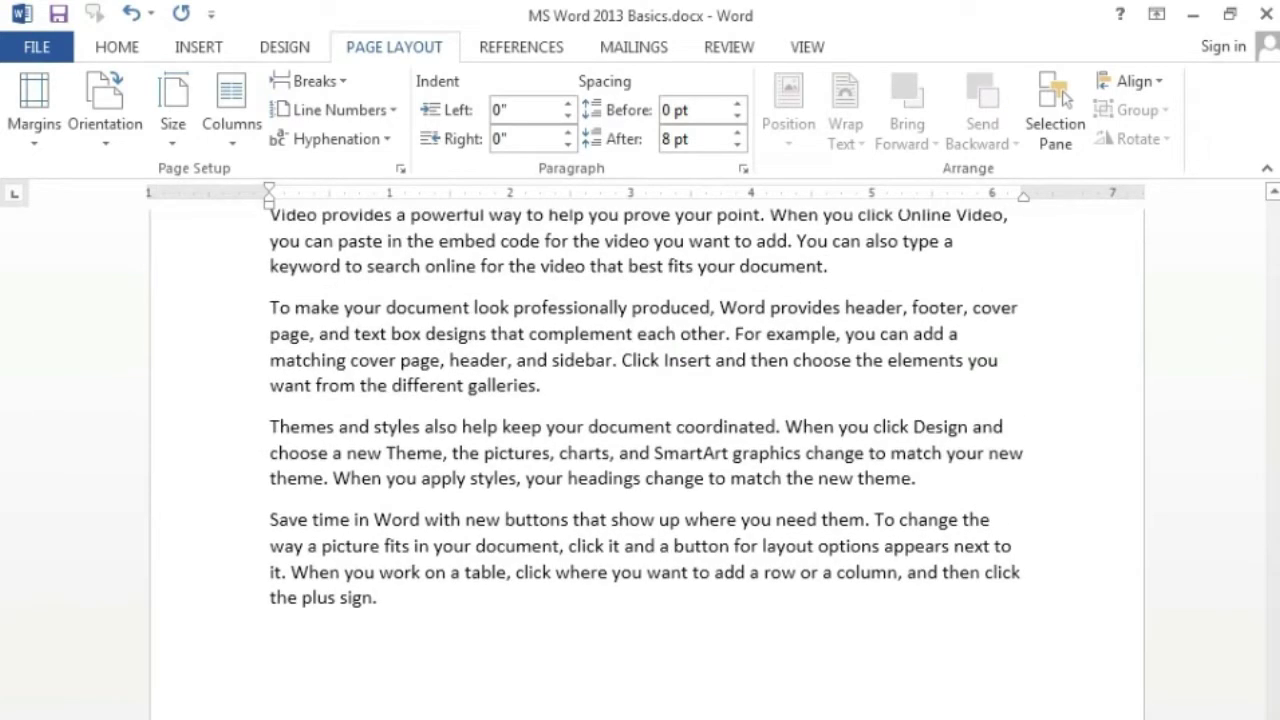
scroll(482, 455, up, 4)
click(482, 455)
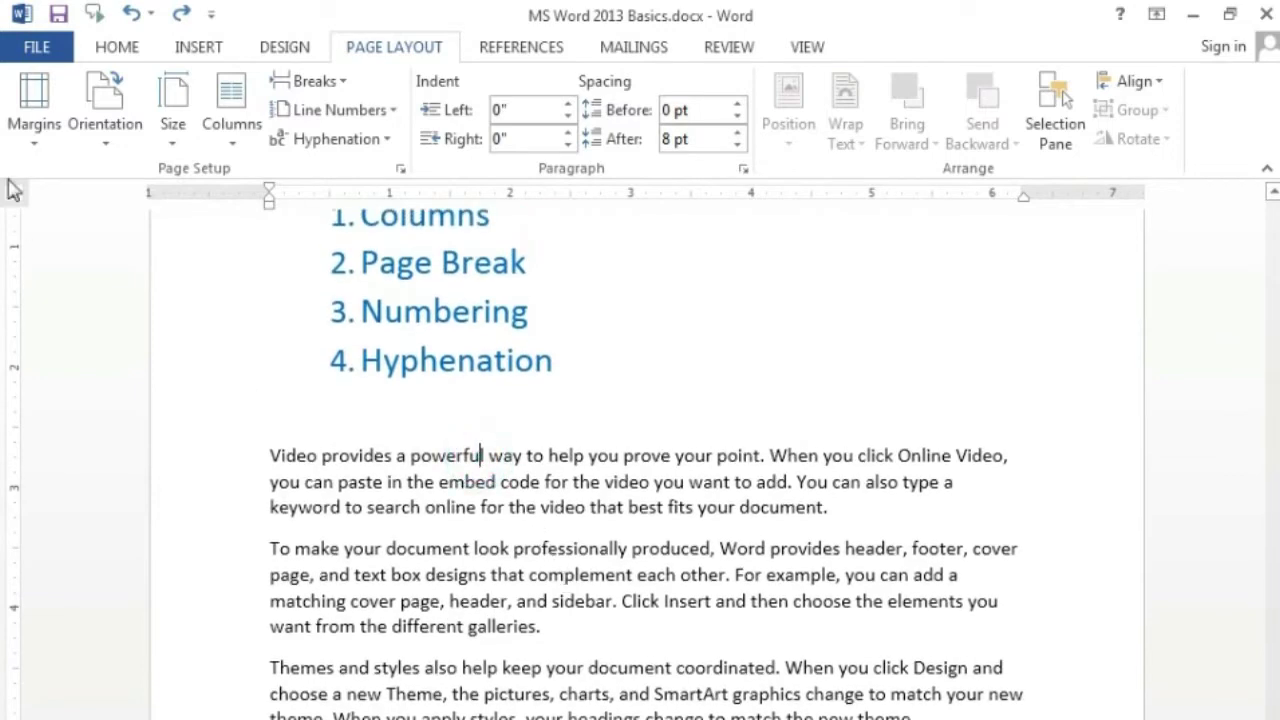
- Flow the body paragraphs below Hyphenation into two side-by-side columns
click(231, 115)
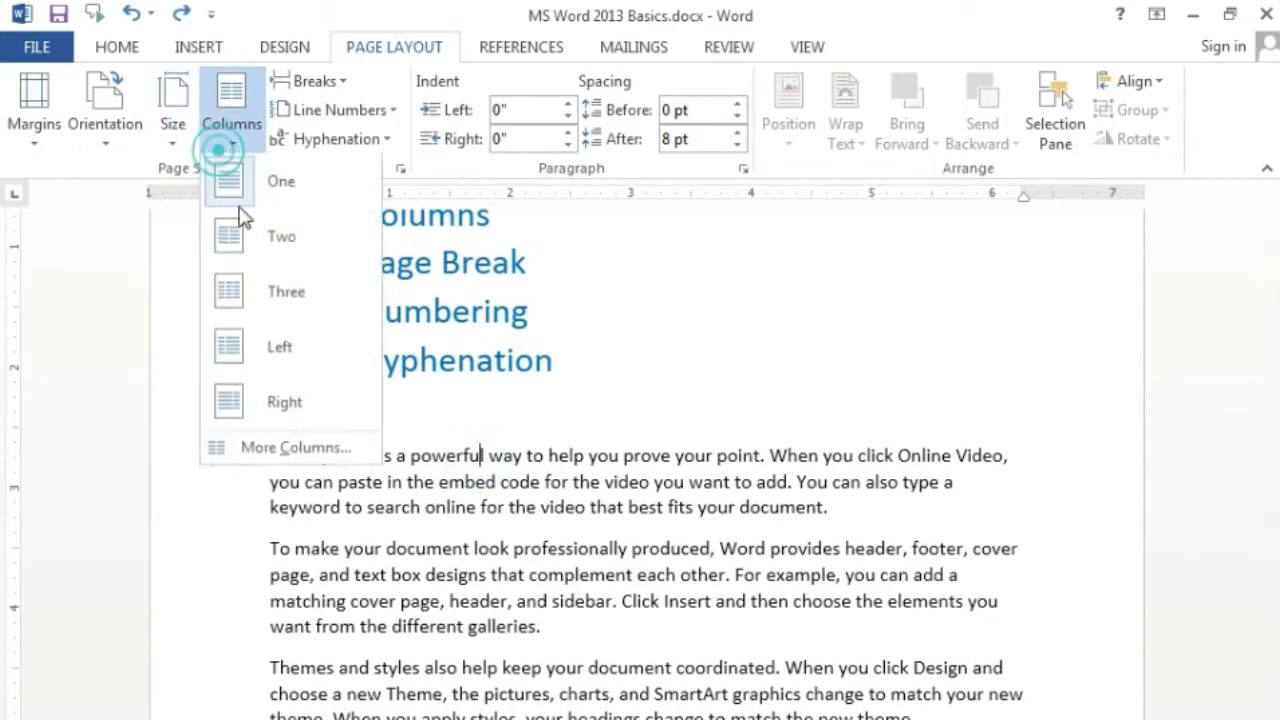
click(316, 258)
scroll(826, 562, down, 1)
scroll(805, 550, down, 1)
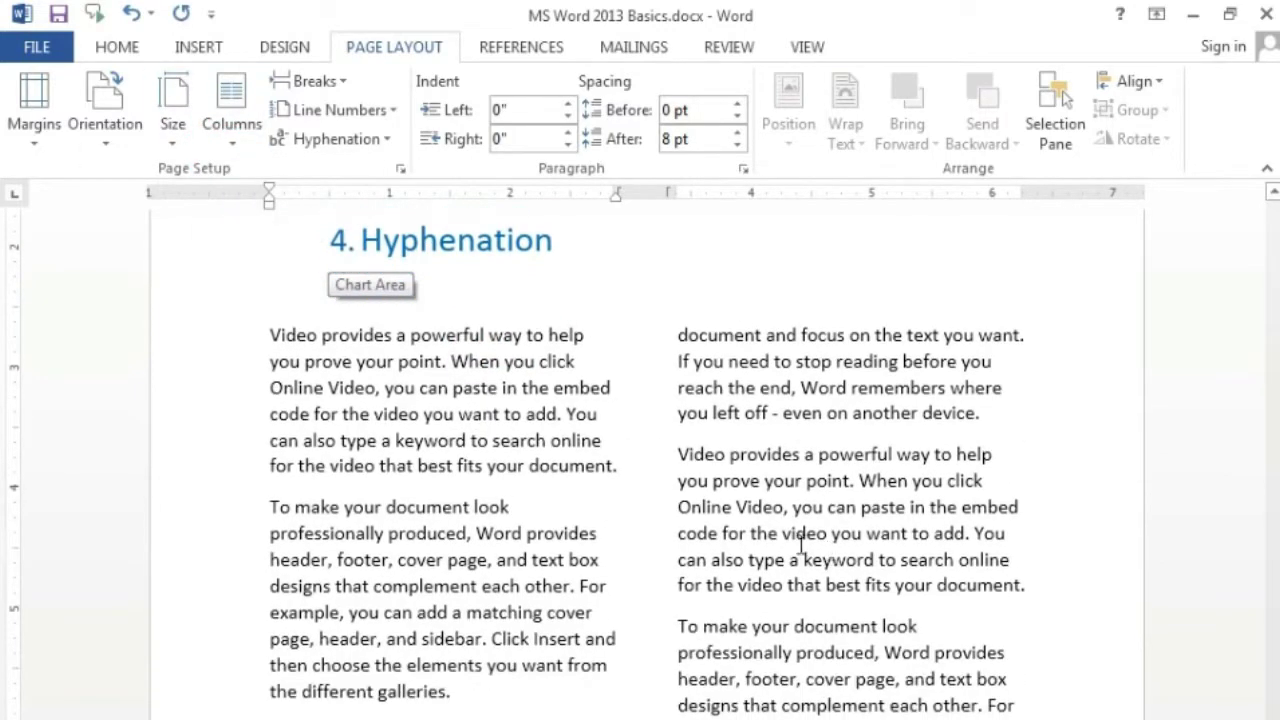
scroll(801, 545, down, 1)
scroll(801, 545, down, 2)
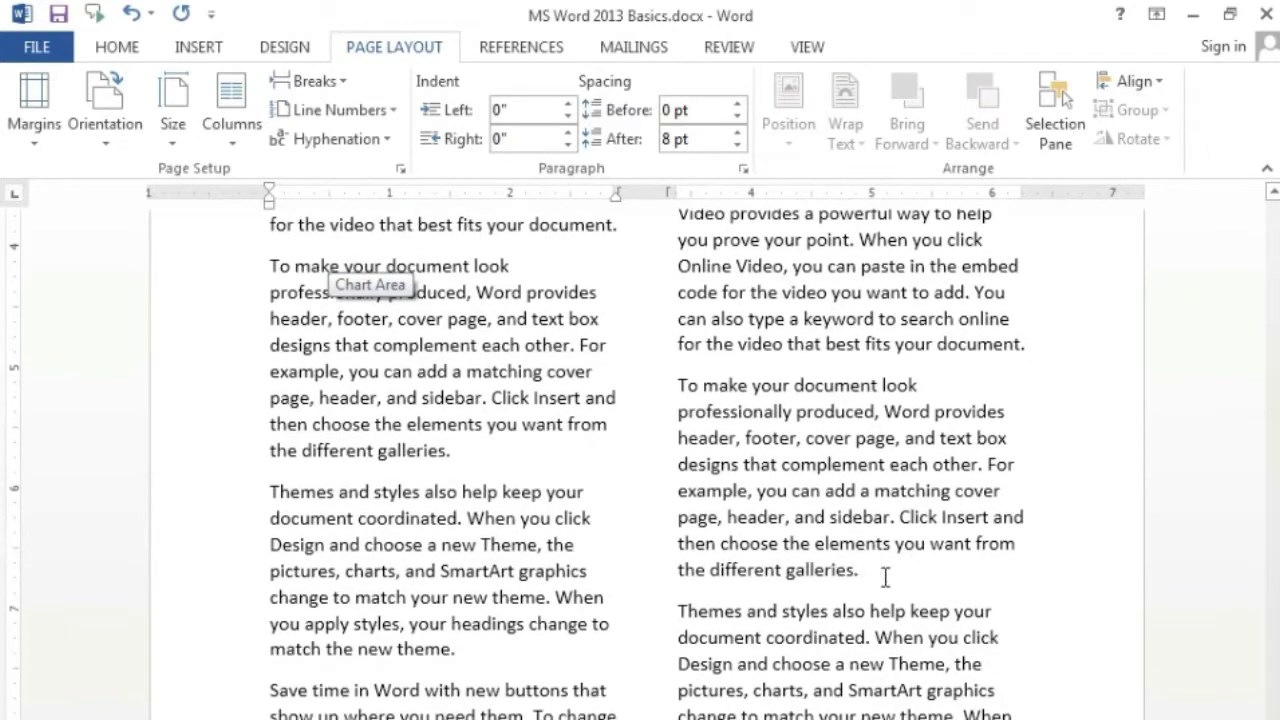
click(885, 578)
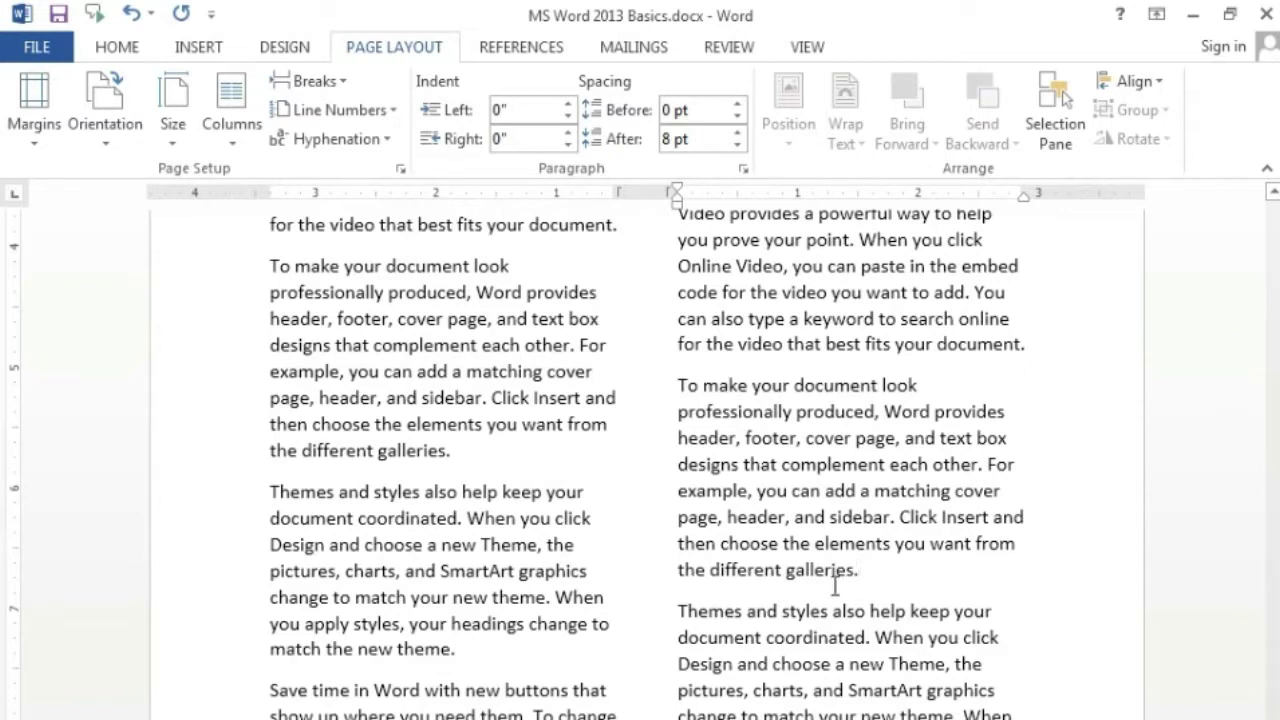
click(480, 655)
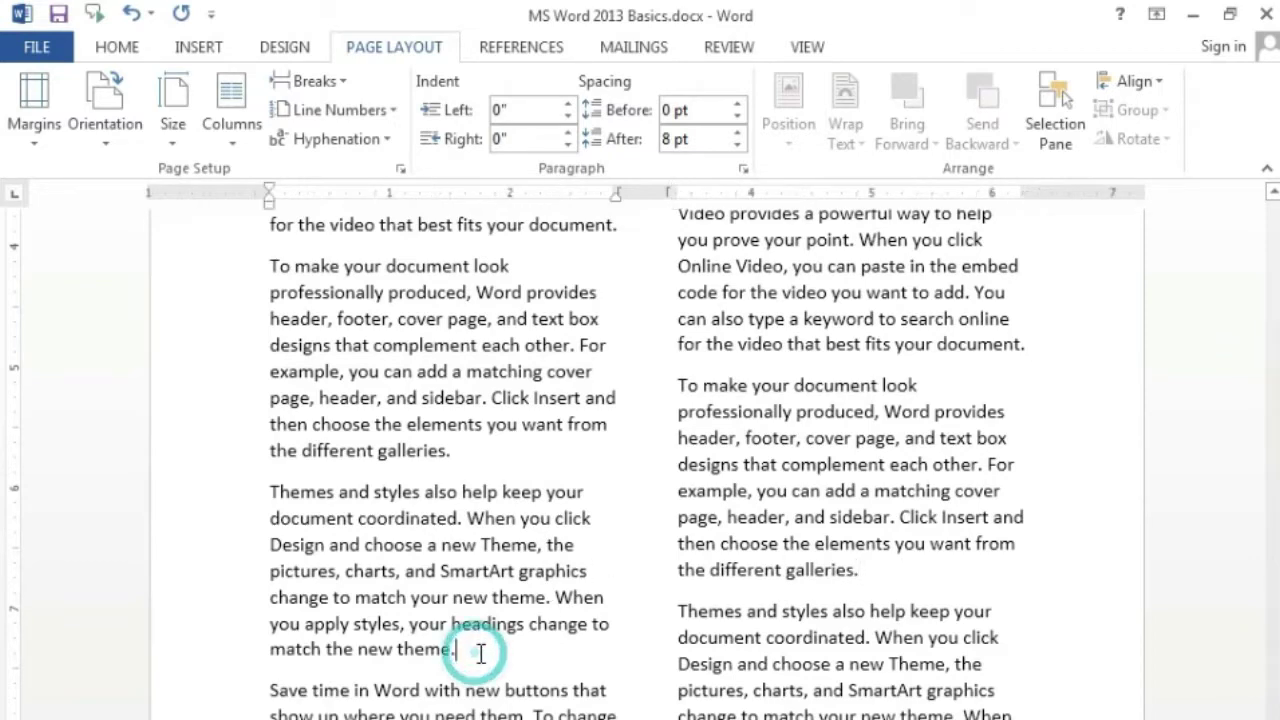
- Insert a column break to push the following text into the next column
click(240, 140)
click(340, 88)
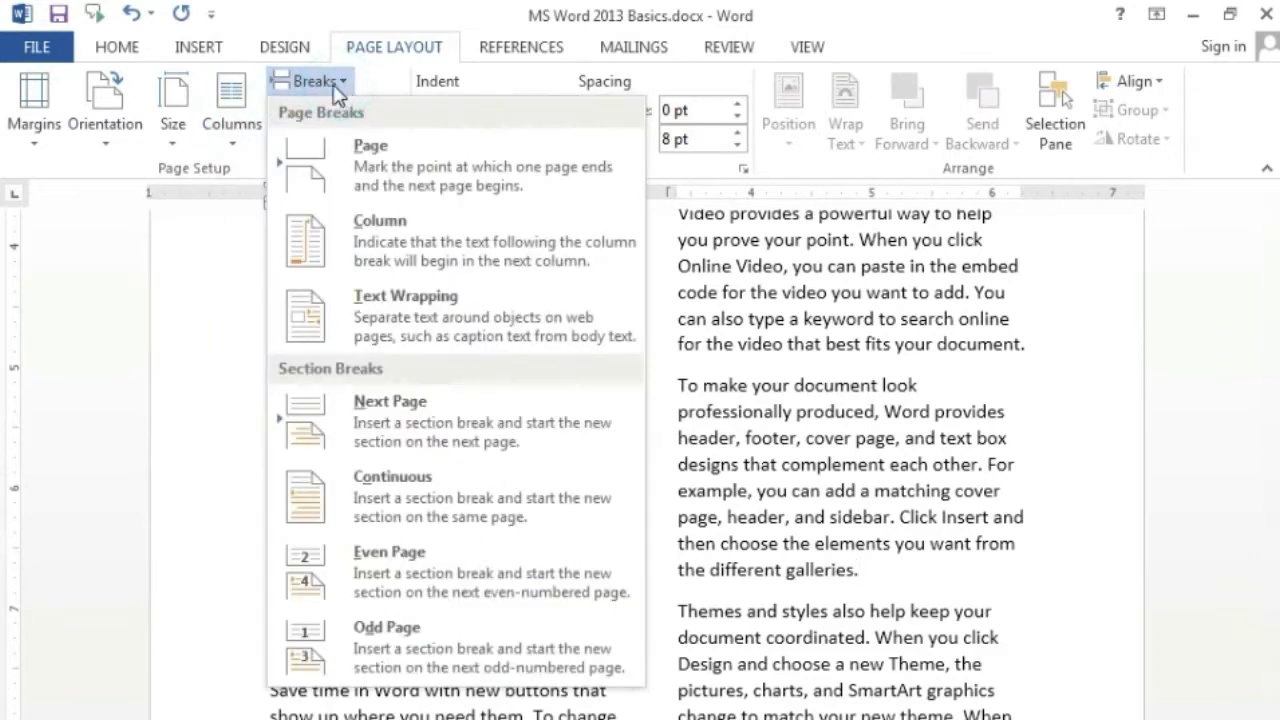
click(420, 258)
scroll(872, 474, up, 5)
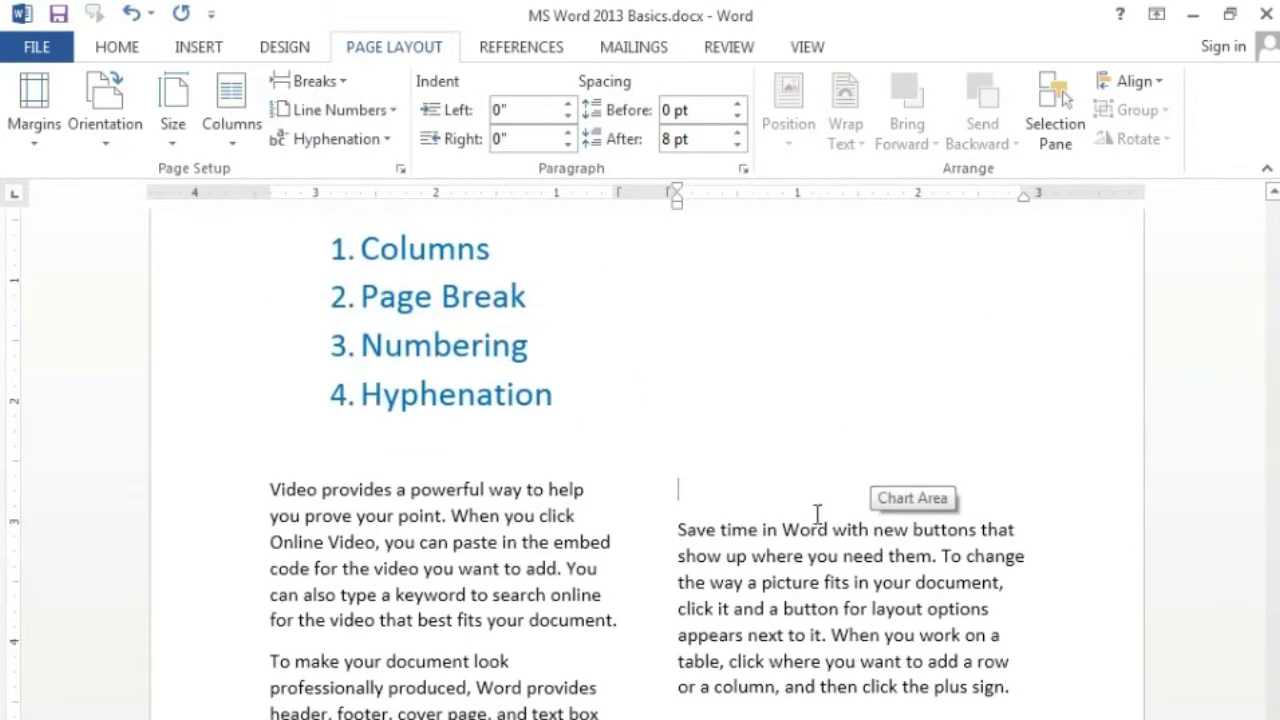
scroll(816, 513, down, 5)
scroll(556, 684, down, 1)
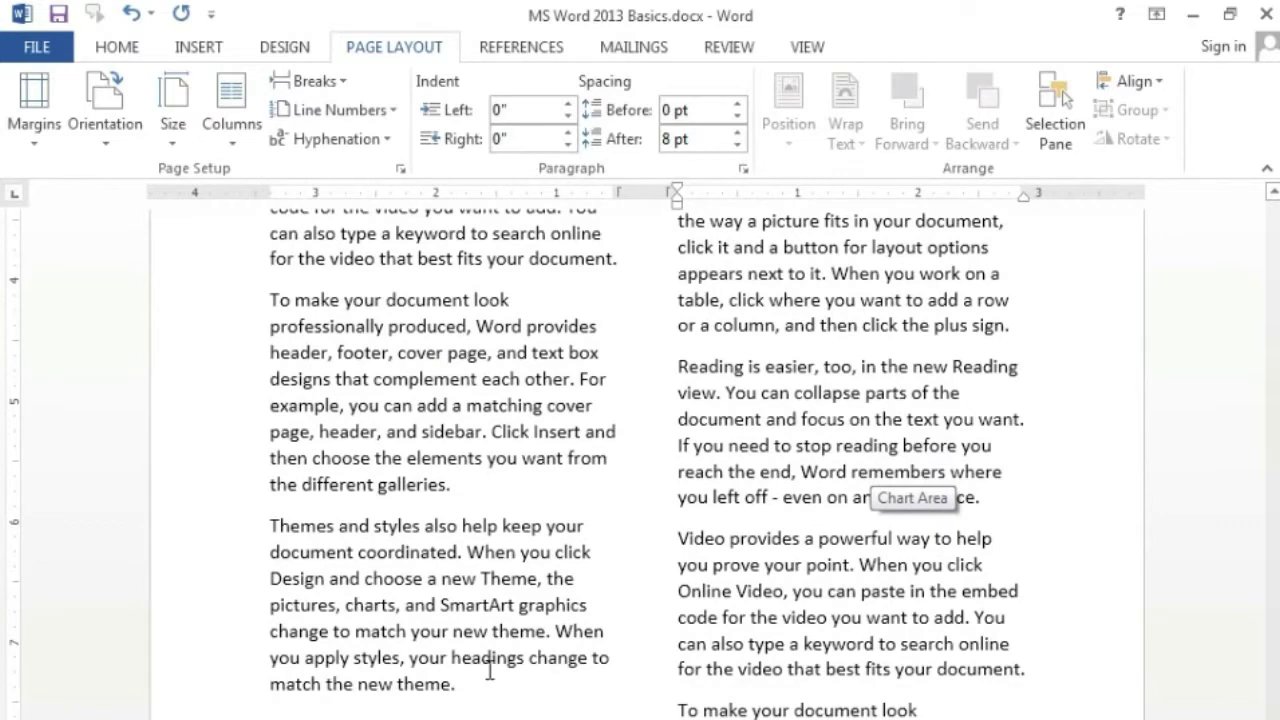
scroll(490, 670, down, 5)
scroll(503, 651, down, 4)
scroll(531, 600, down, 1)
scroll(520, 289, down, 8)
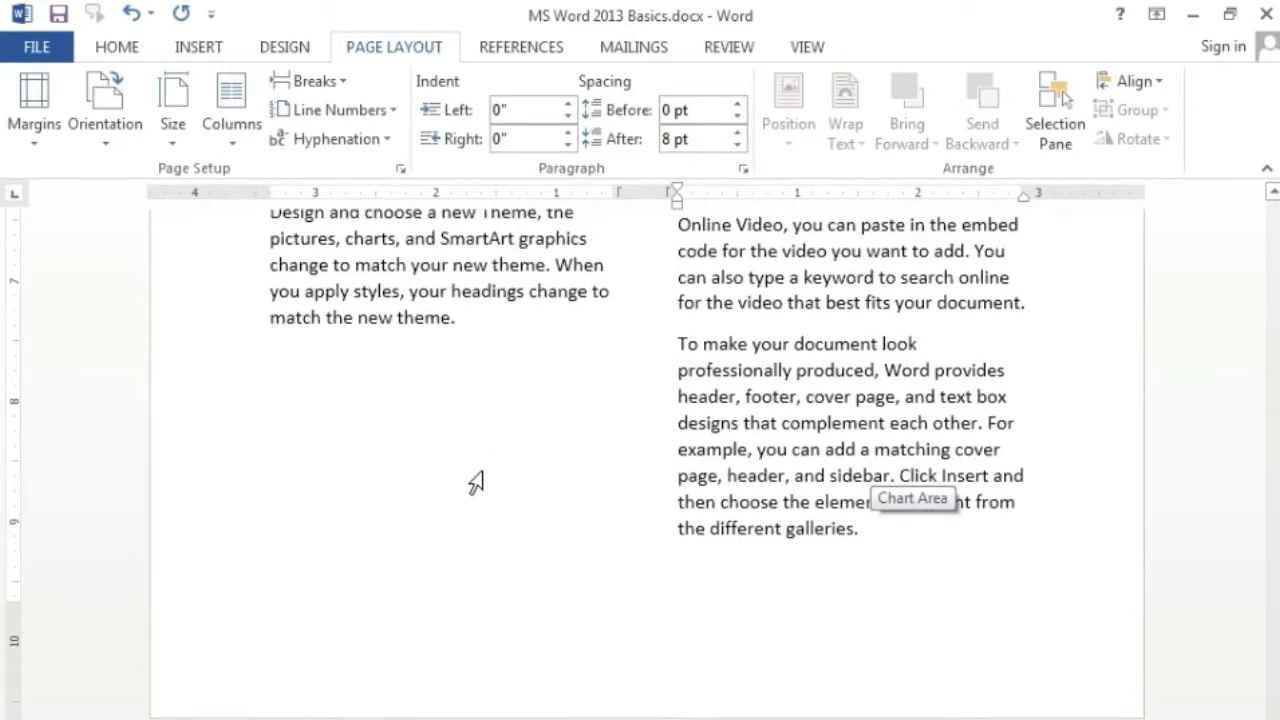
scroll(476, 483, up, 3)
scroll(631, 443, up, 3)
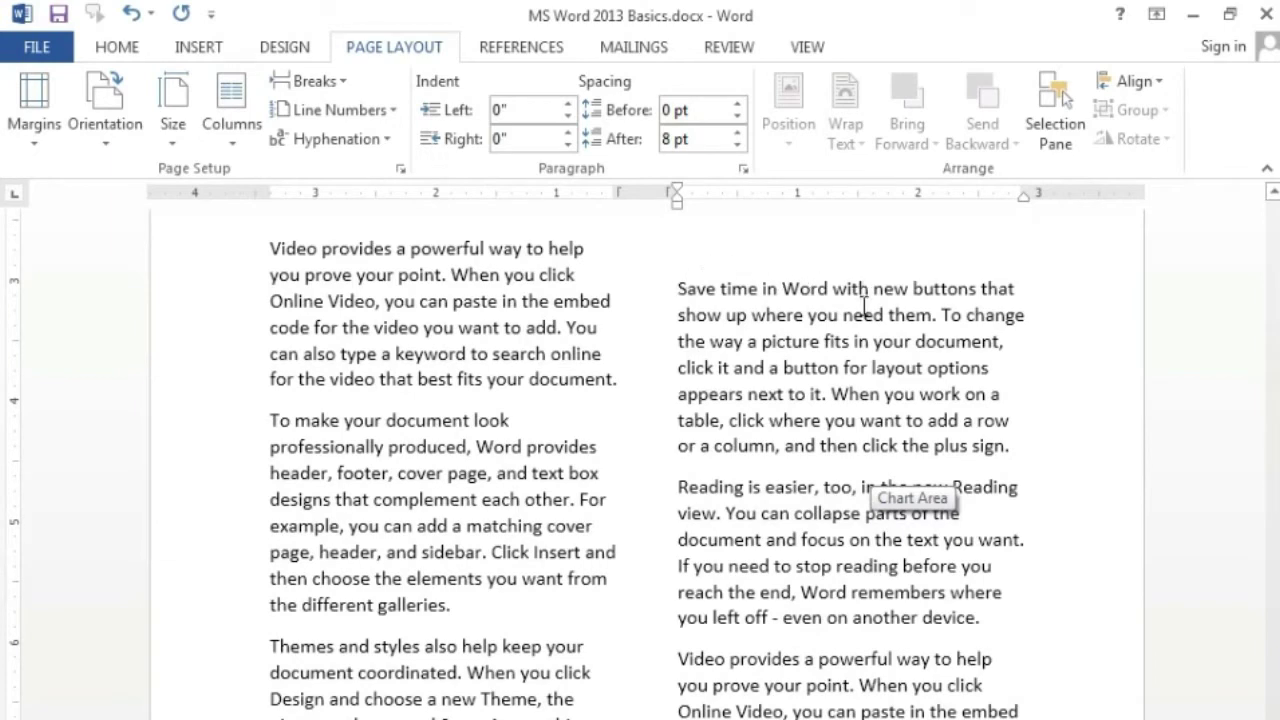
scroll(850, 408, down, 2)
scroll(850, 408, up, 3)
scroll(848, 408, up, 2)
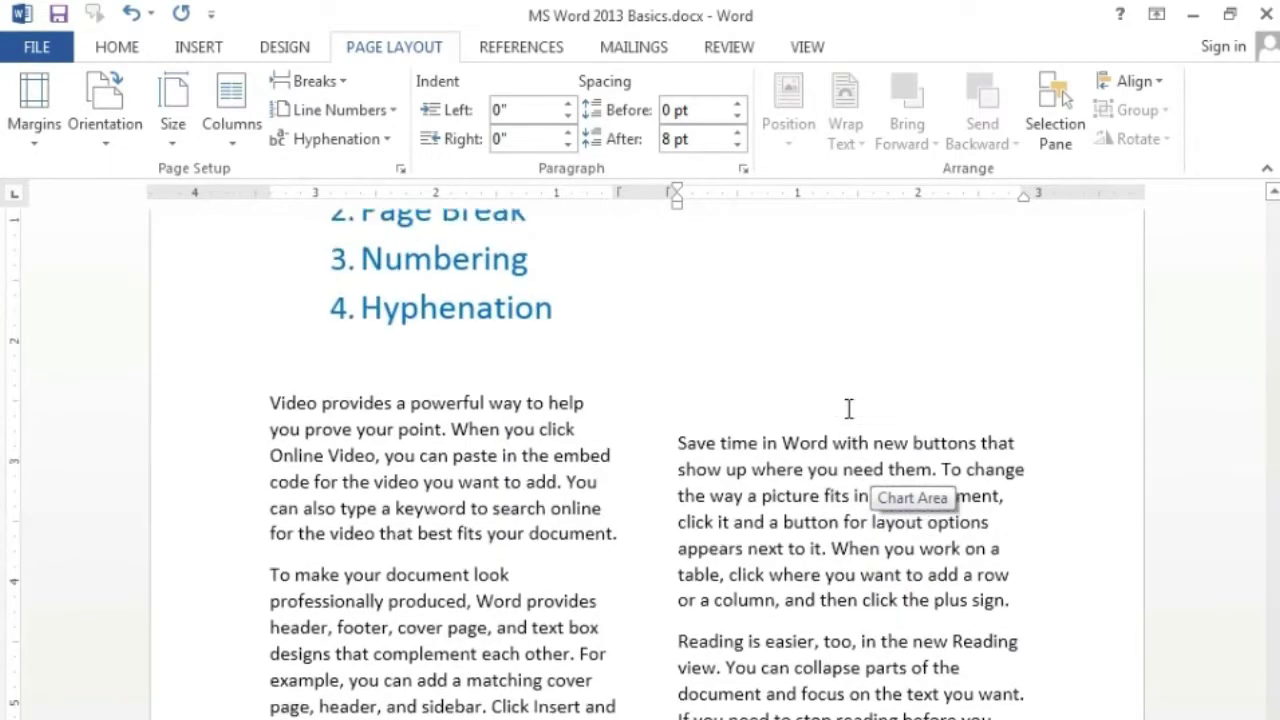
scroll(848, 408, up, 2)
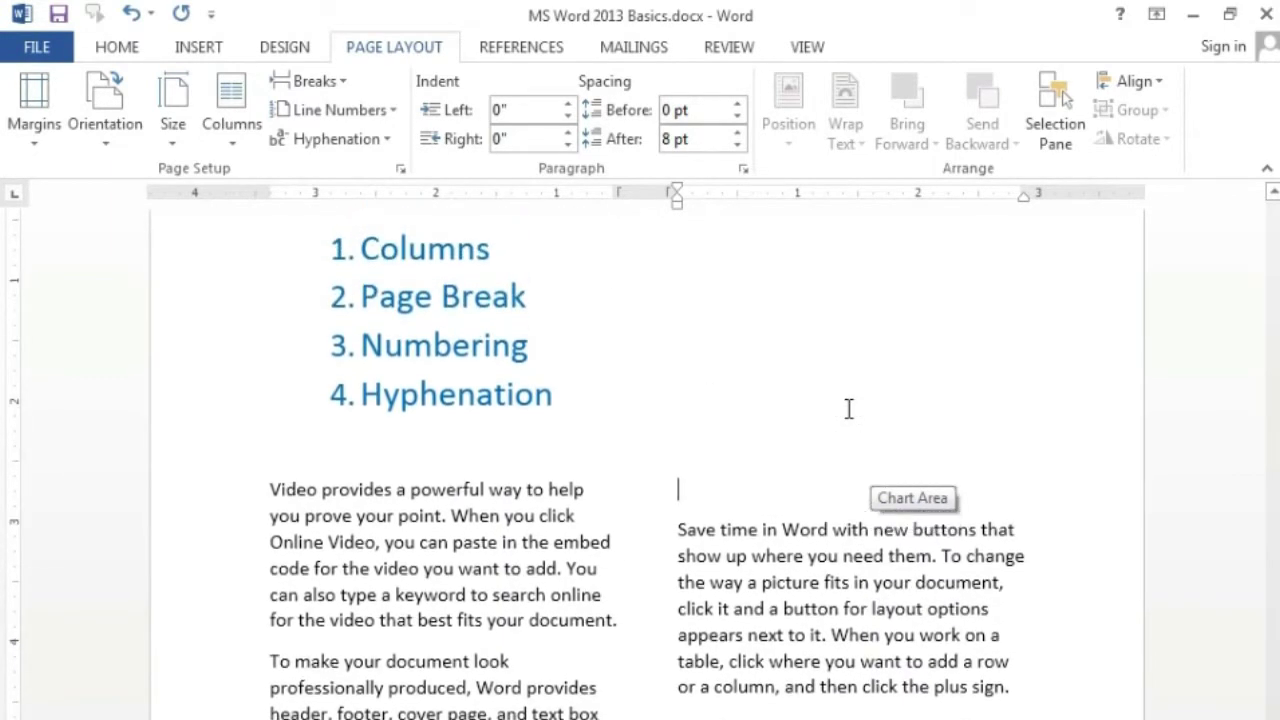
- Undo twice and redo once to restore single-column text under the title and list
key(ctrl+z)
key(ctrl+z)
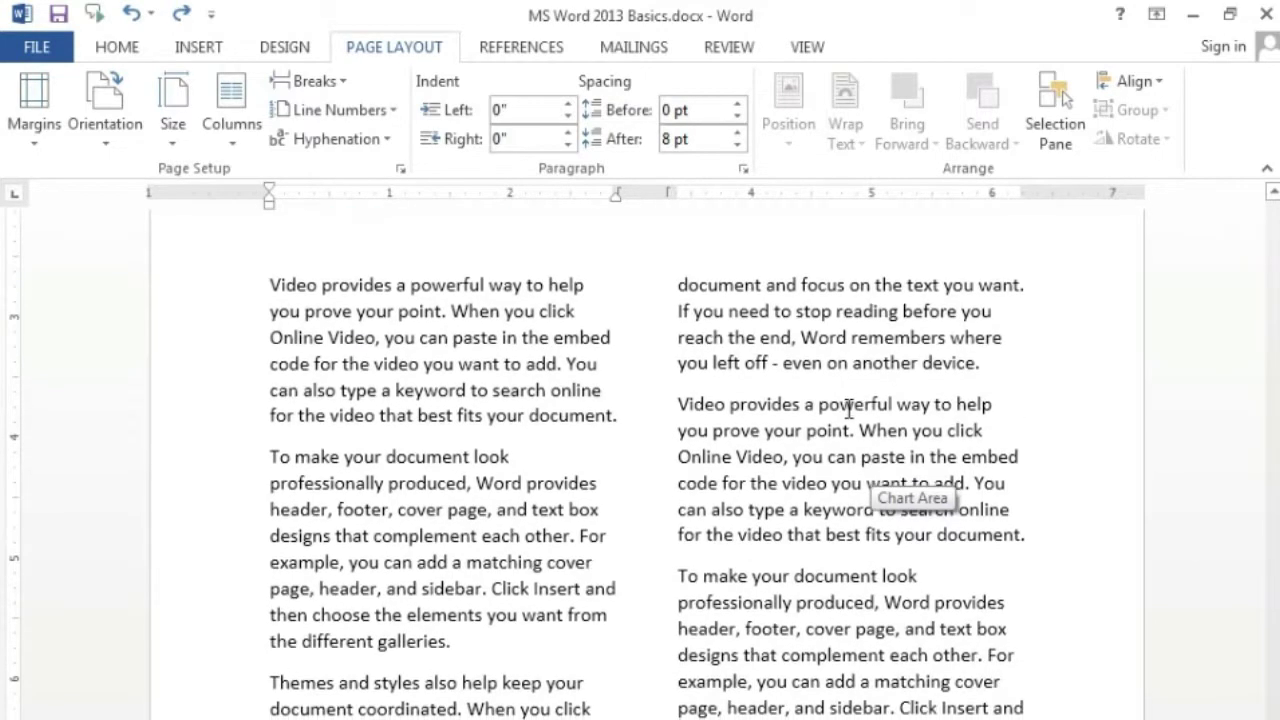
key(ctrl+z)
key(ctrl+y)
- Change the third list item from '3. Numbering' to '3. Line Numbers'
scroll(686, 434, up, 1)
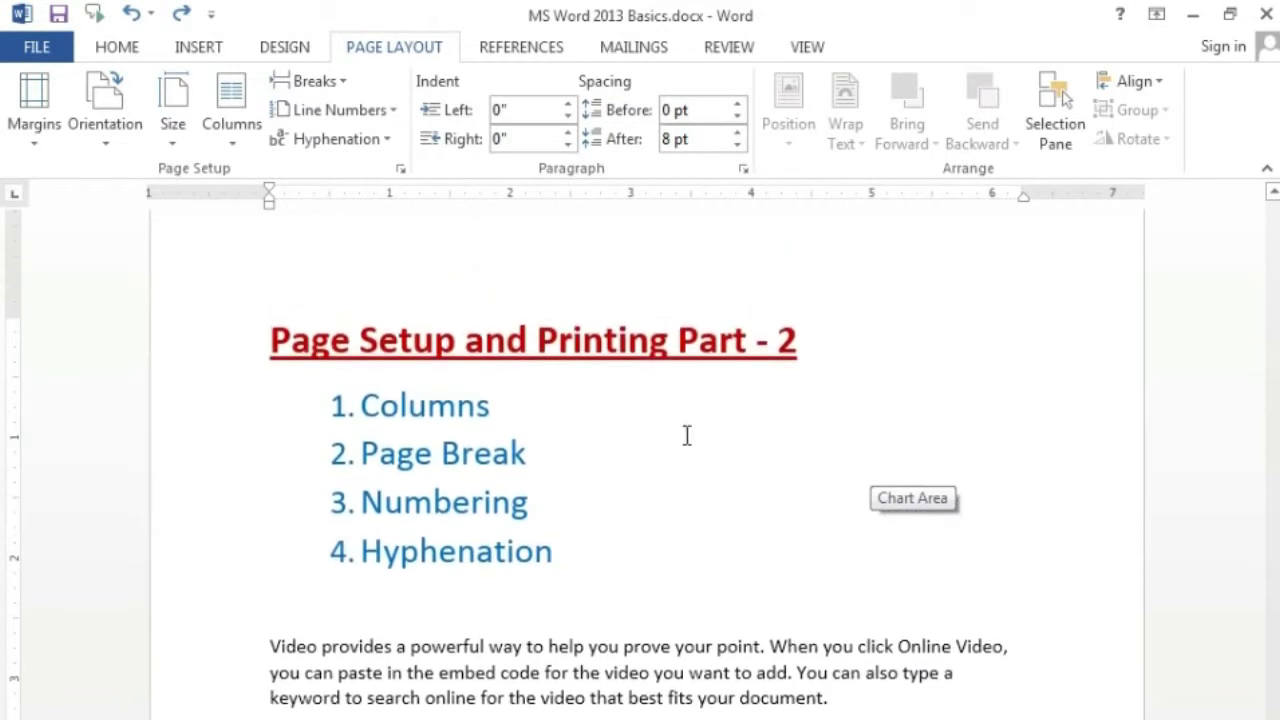
click(665, 480)
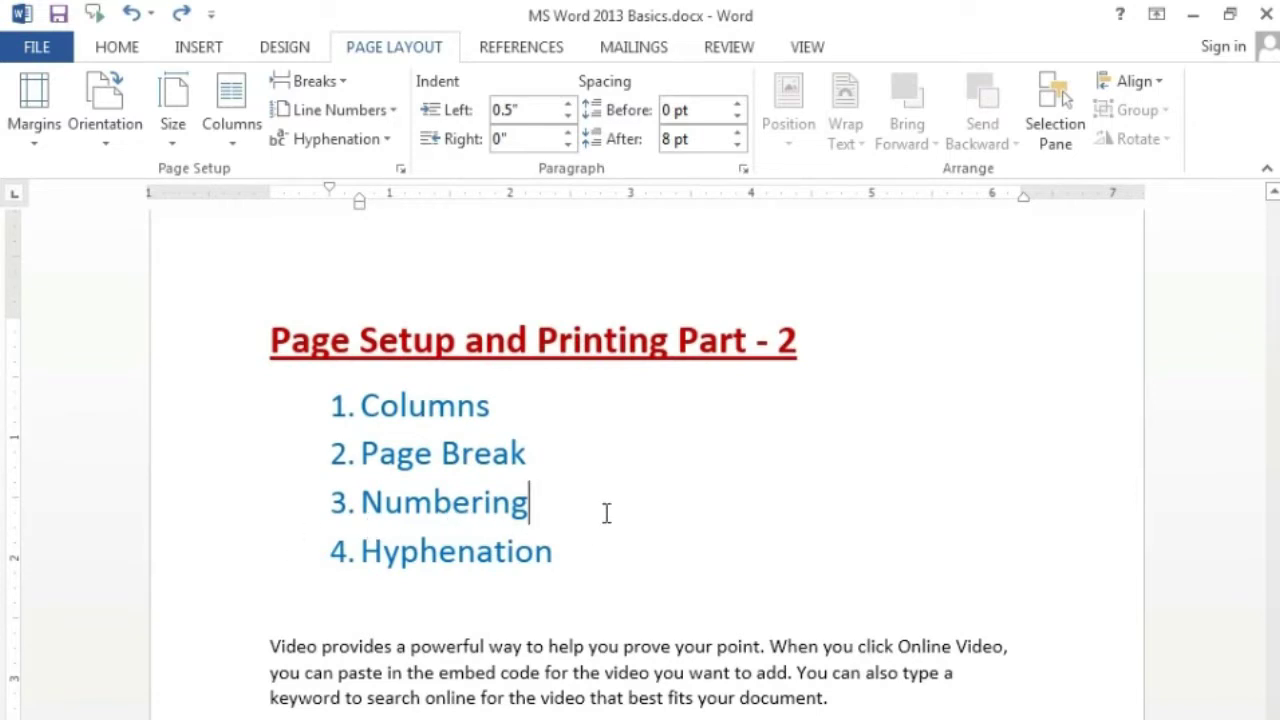
click(365, 505)
text(Line)
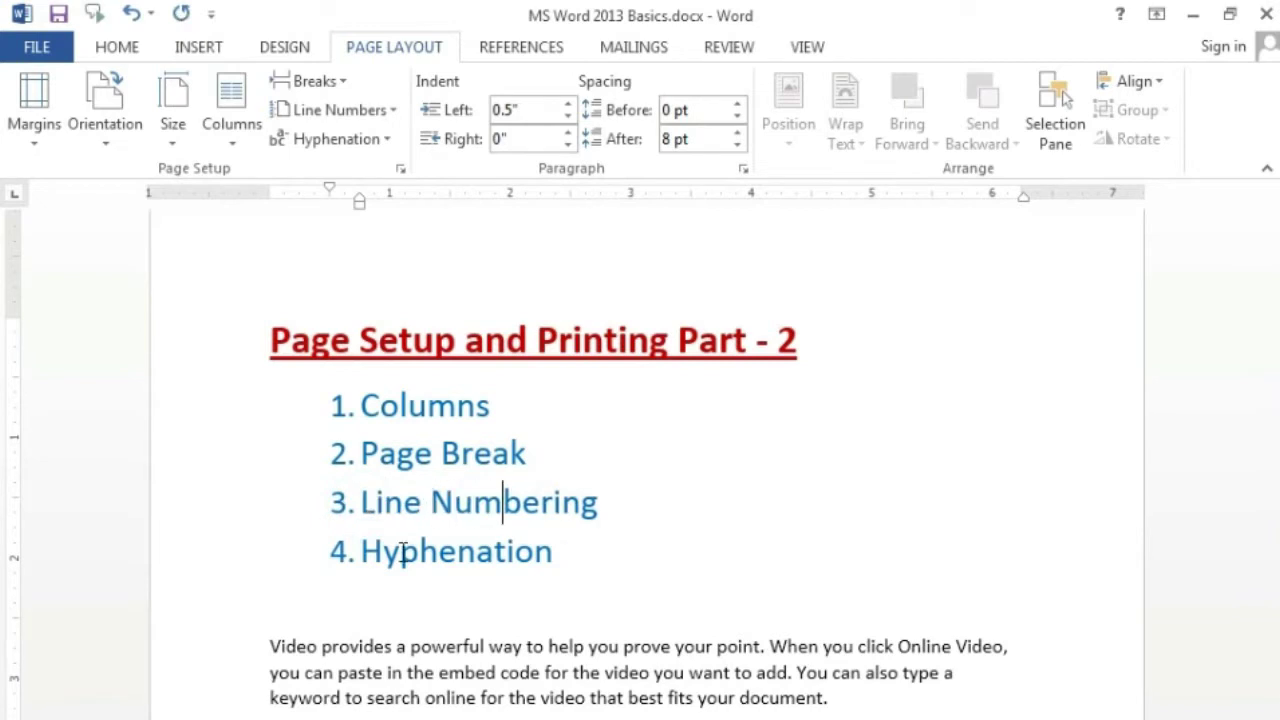
key(End)
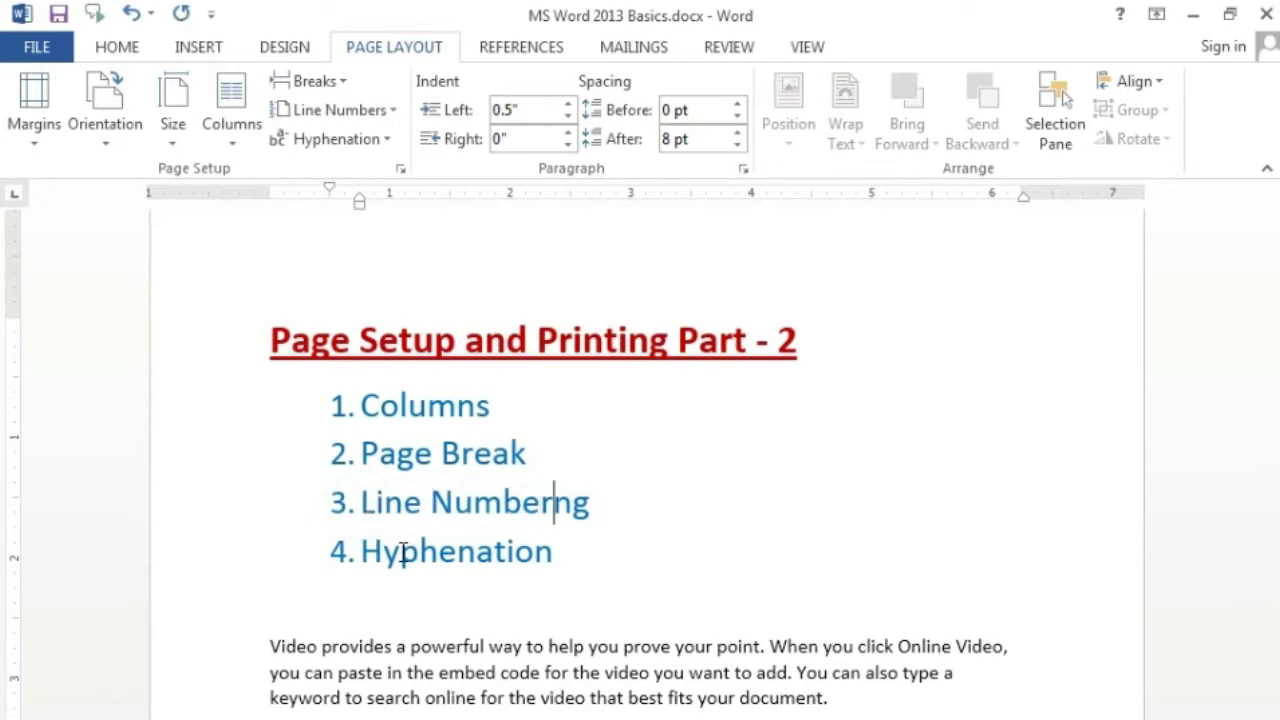
key(BackSpace)
key(BackSpace)
key(BackSpace)
text(s)
scroll(500, 572, down, 1)
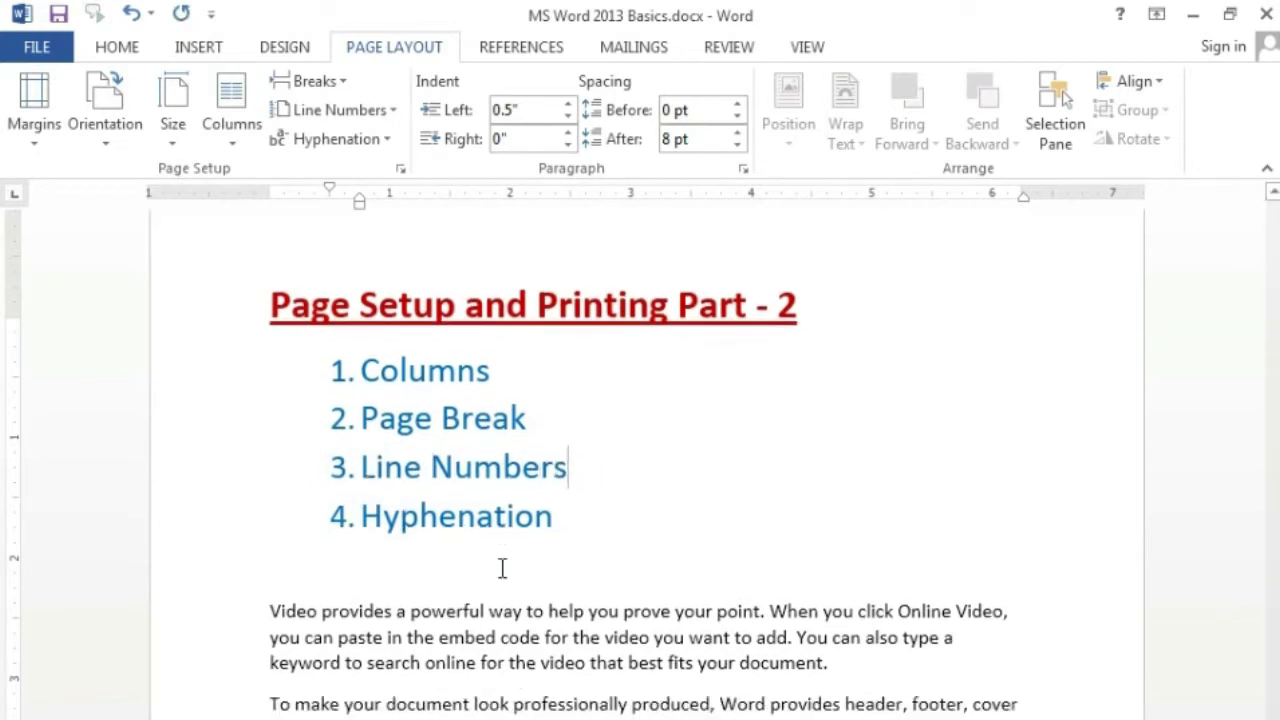
click(268, 590)
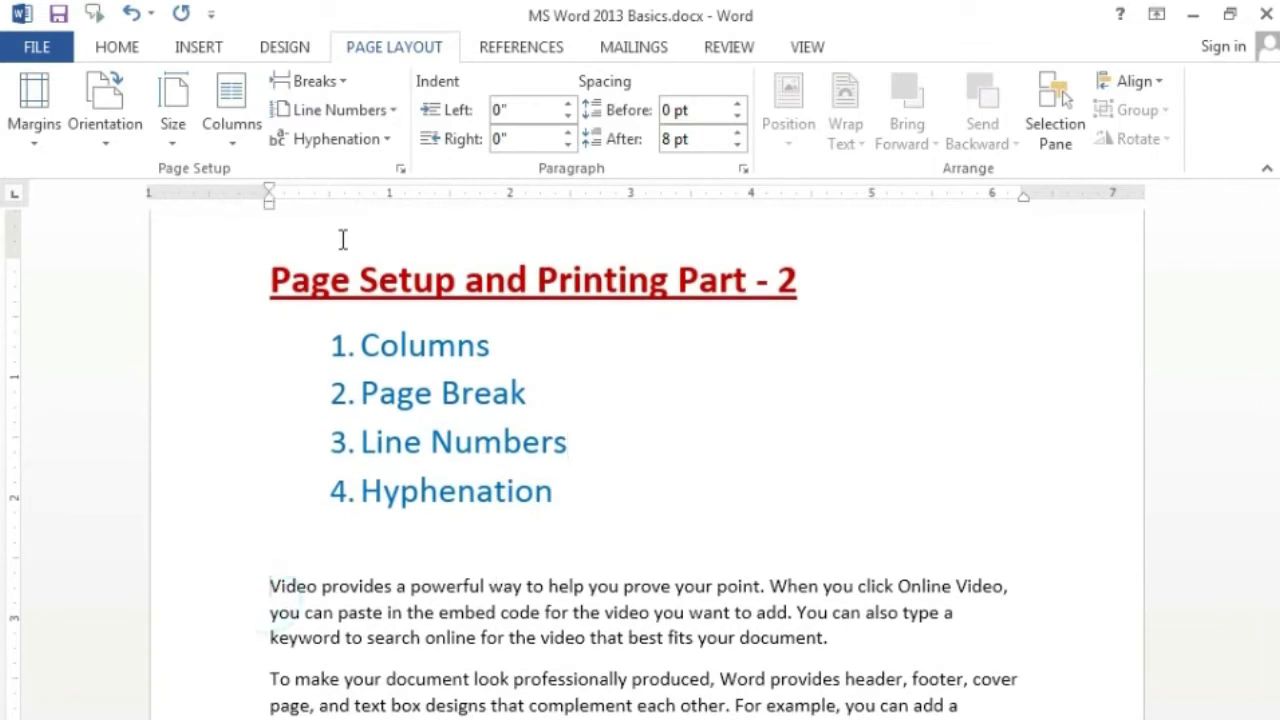
- Apply Continuous line numbering, numbering body lines 1 through 34 across both pages
click(394, 111)
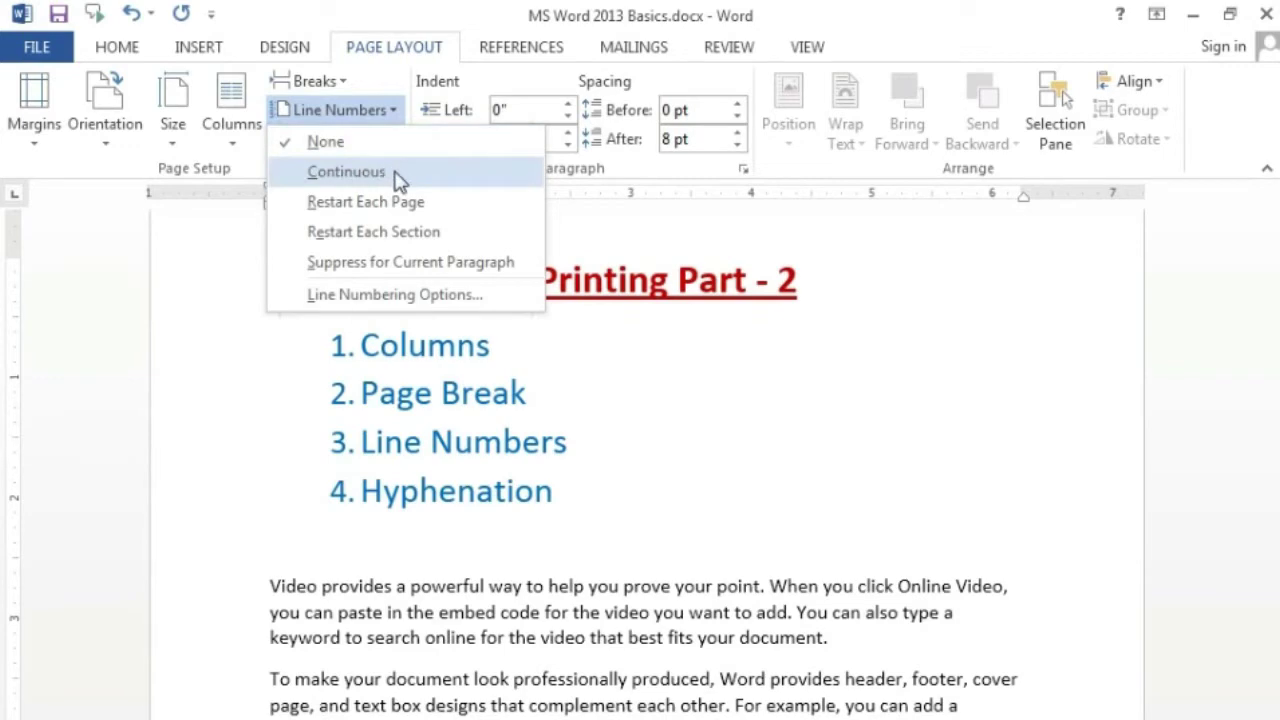
click(346, 172)
scroll(251, 457, down, 3)
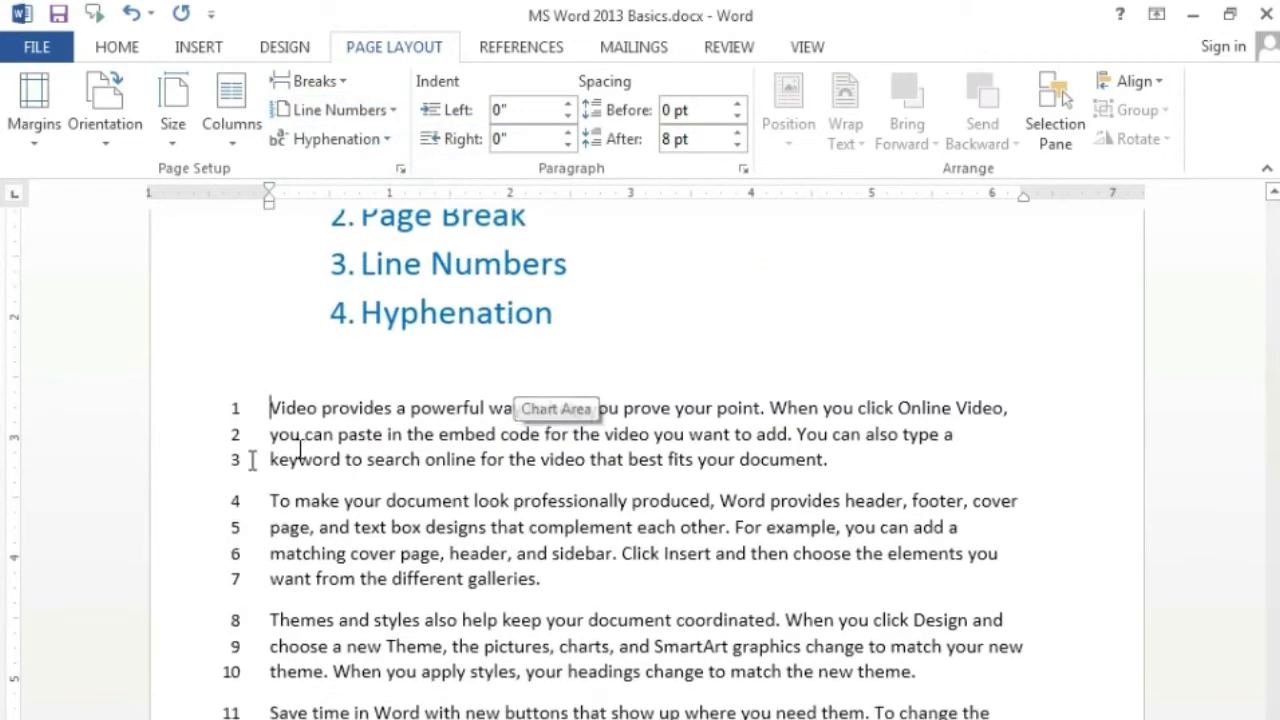
scroll(279, 490, down, 4)
scroll(275, 483, down, 4)
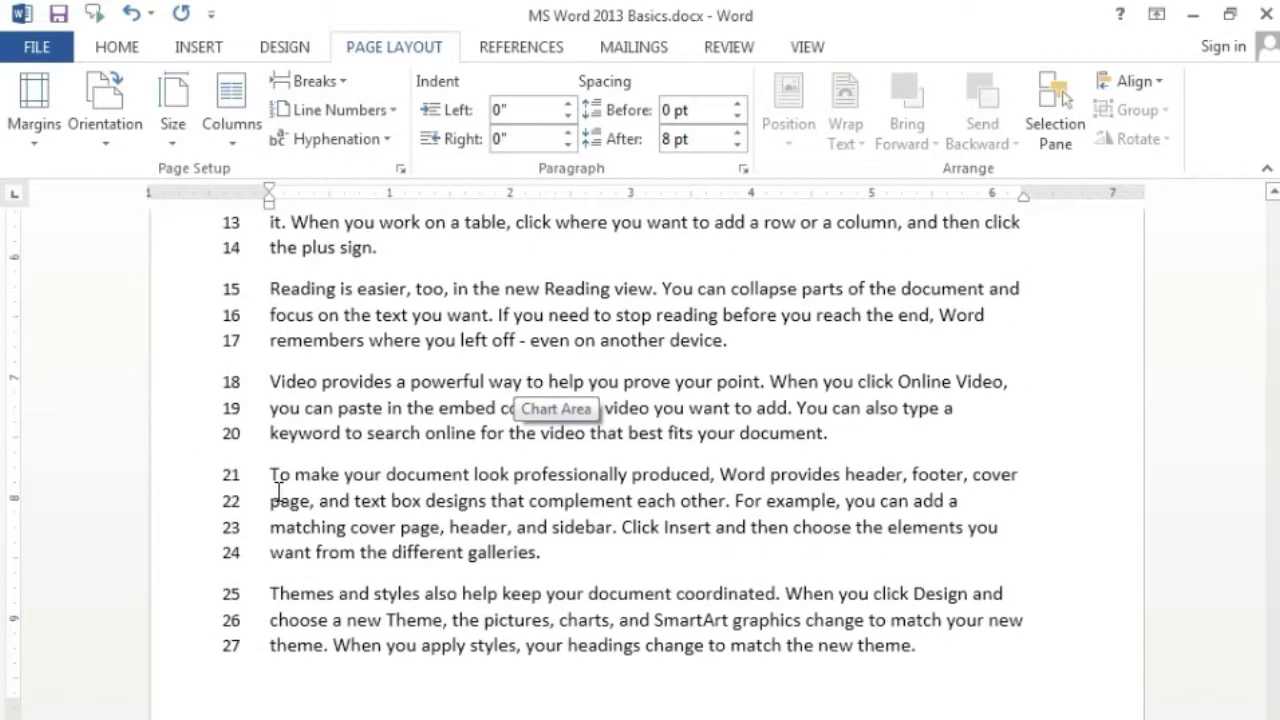
scroll(277, 490, down, 5)
scroll(277, 494, down, 4)
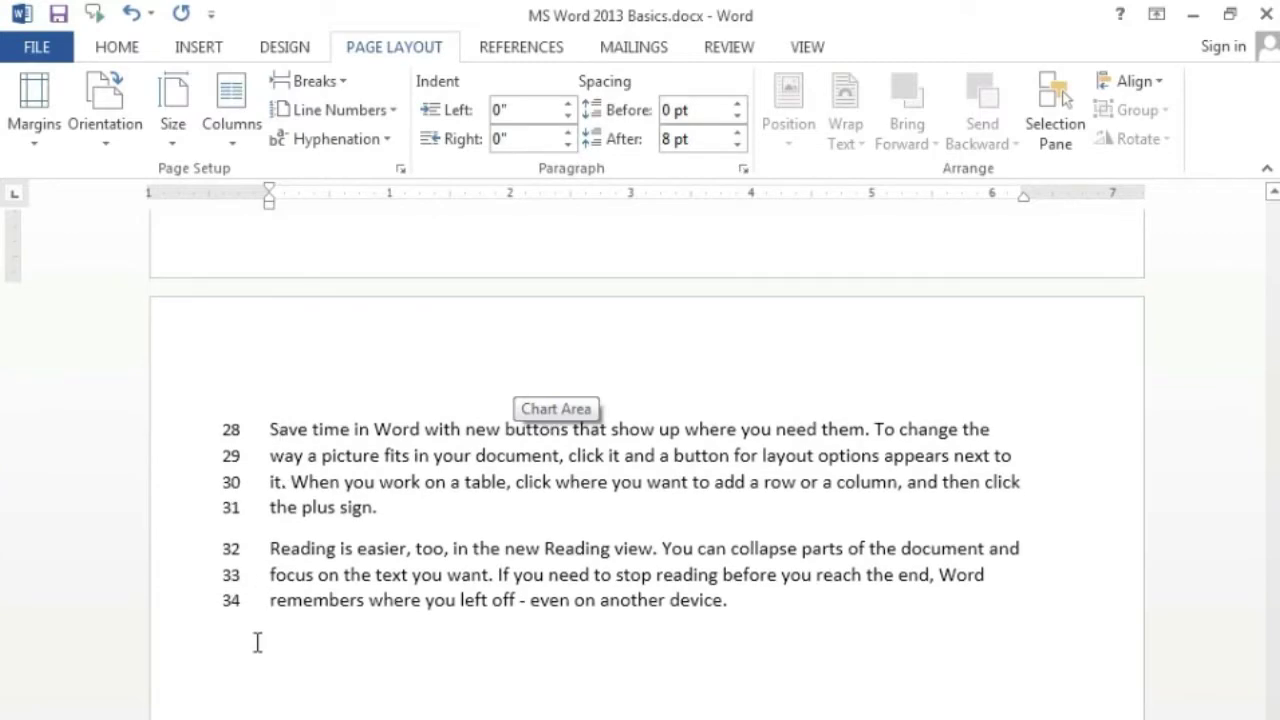
scroll(250, 650, up, 7)
scroll(246, 651, up, 5)
scroll(246, 651, up, 1)
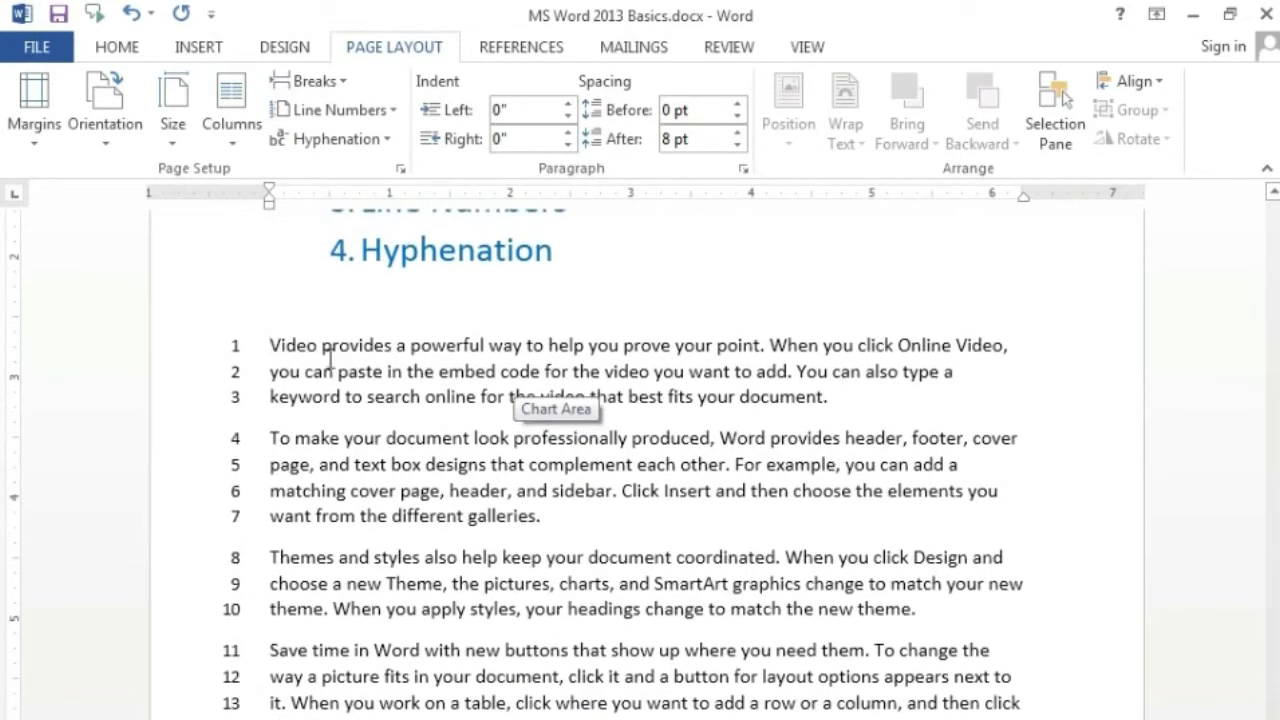
click(335, 110)
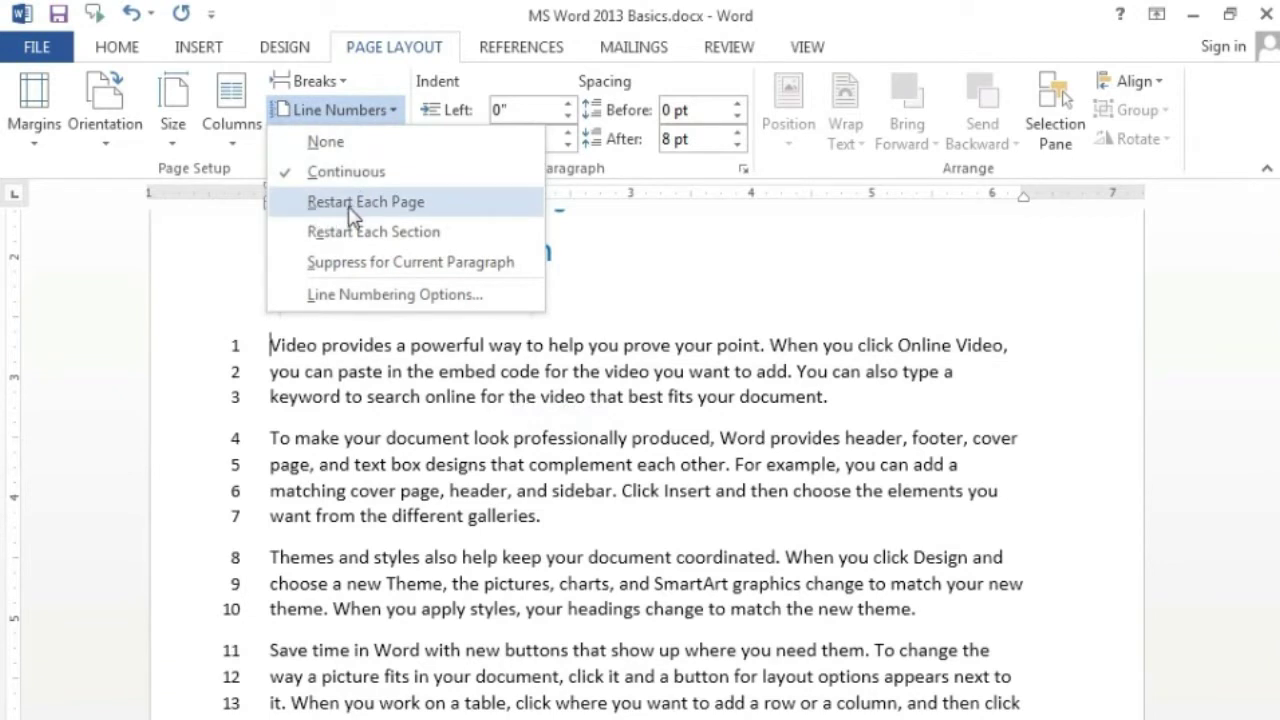
- Set line numbering to Restart Each Page and scroll down toward the page break
click(405, 204)
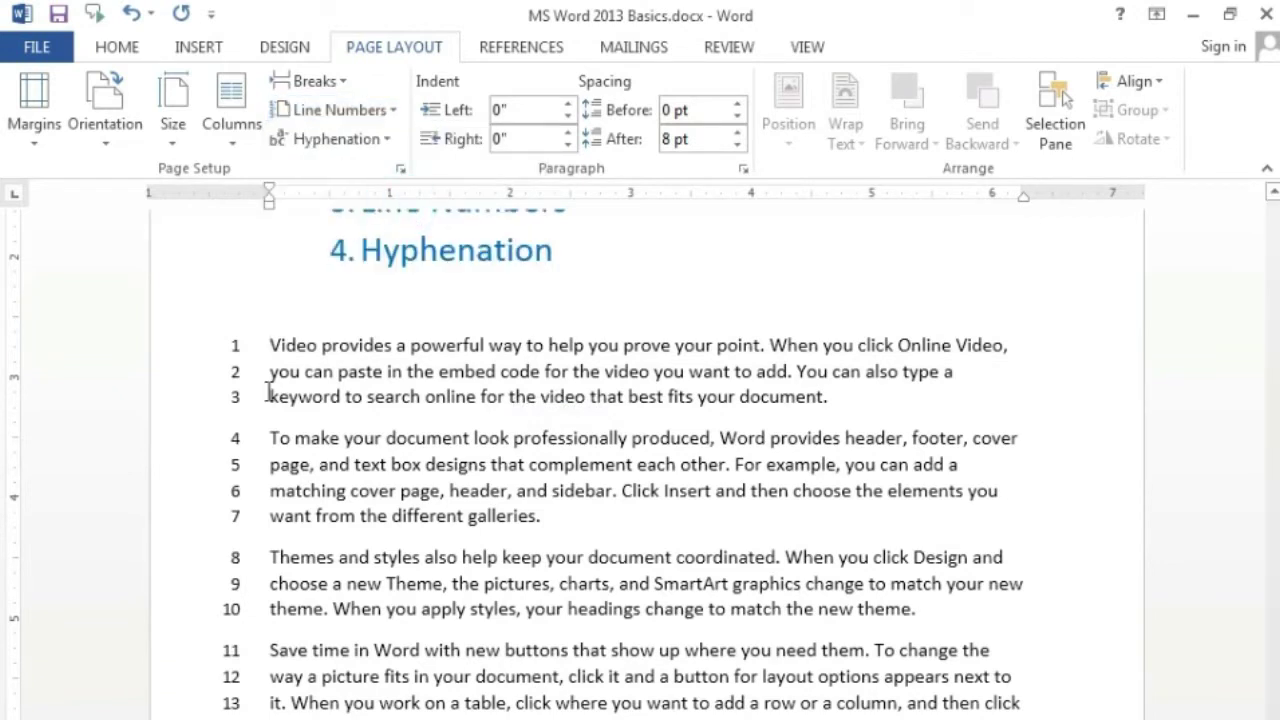
scroll(272, 350, down, 1)
scroll(272, 350, down, 1)
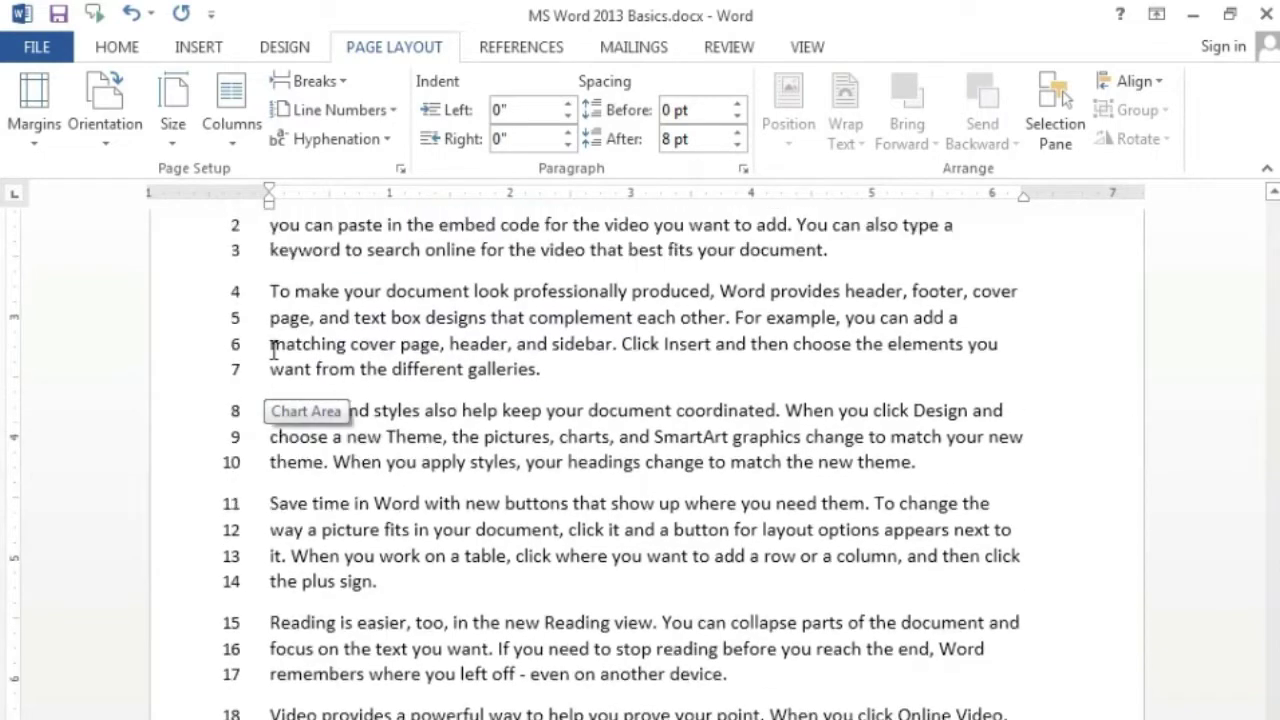
scroll(272, 350, up, 1)
scroll(275, 385, down, 2)
scroll(272, 380, down, 3)
scroll(272, 380, down, 2)
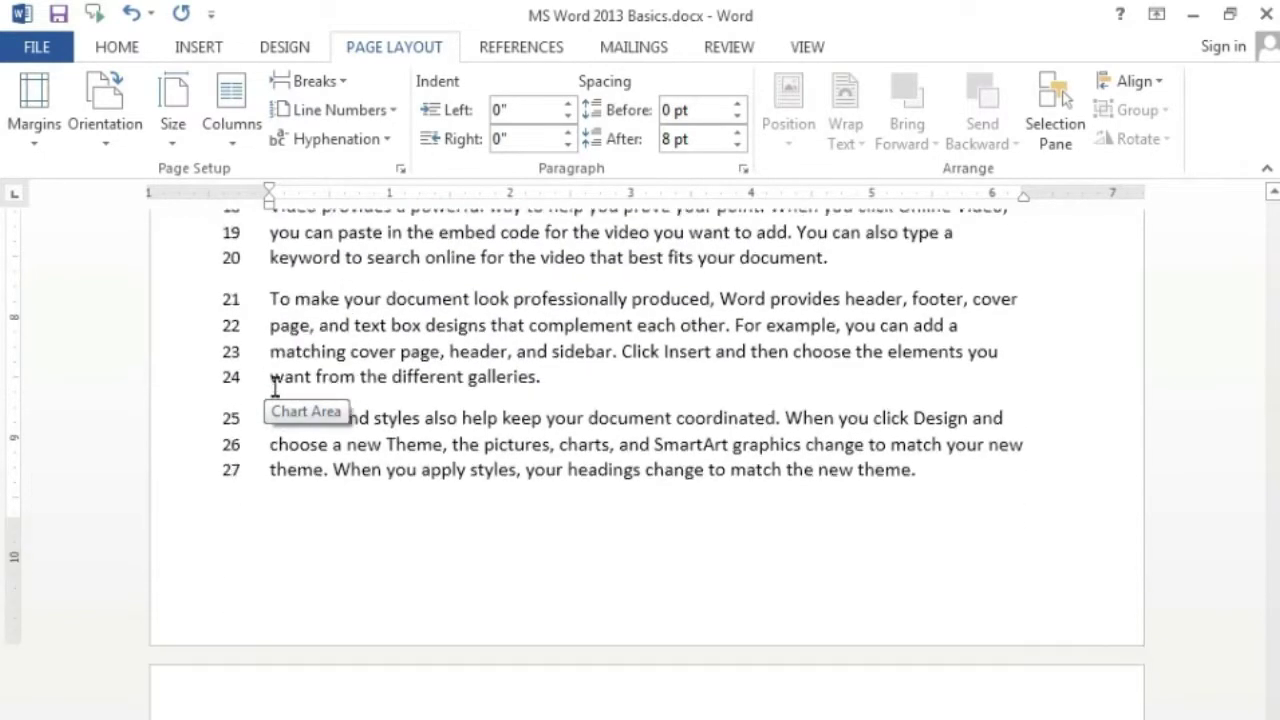
- Verify page two begins again at line 1, then return to the first paragraph
click(258, 463)
scroll(258, 460, down, 2)
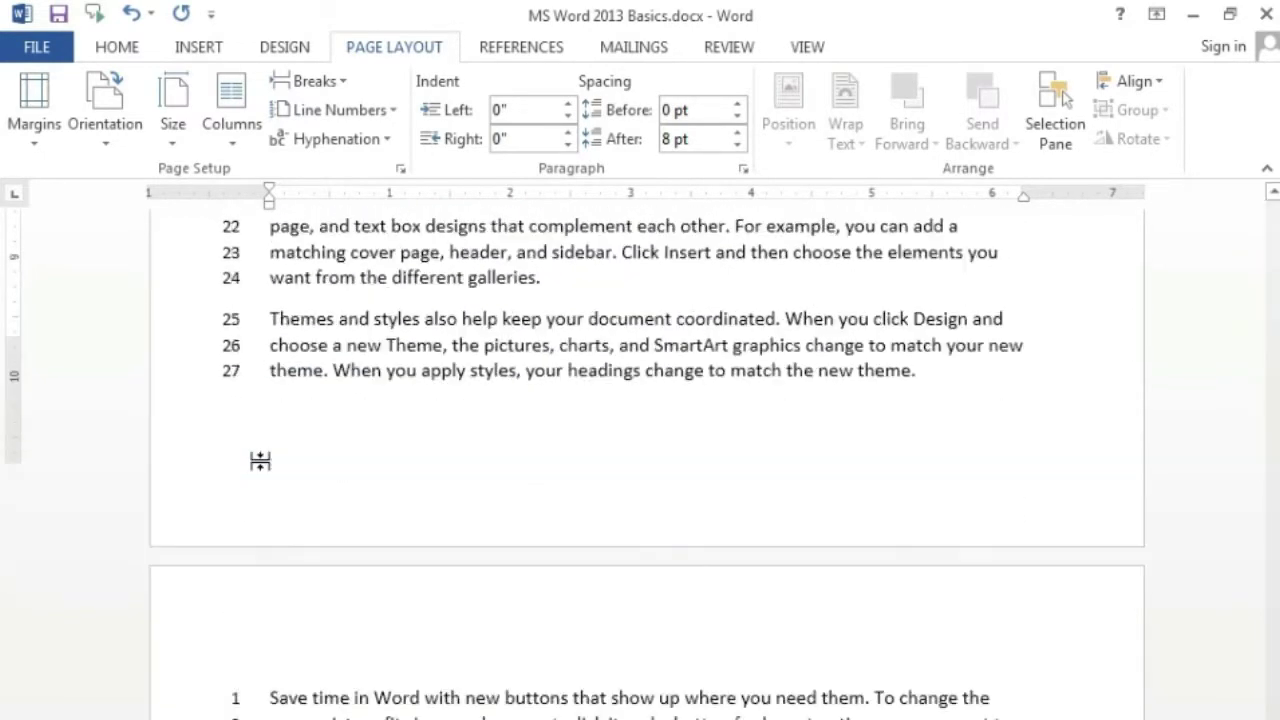
scroll(258, 460, down, 2)
scroll(258, 445, down, 1)
click(260, 437)
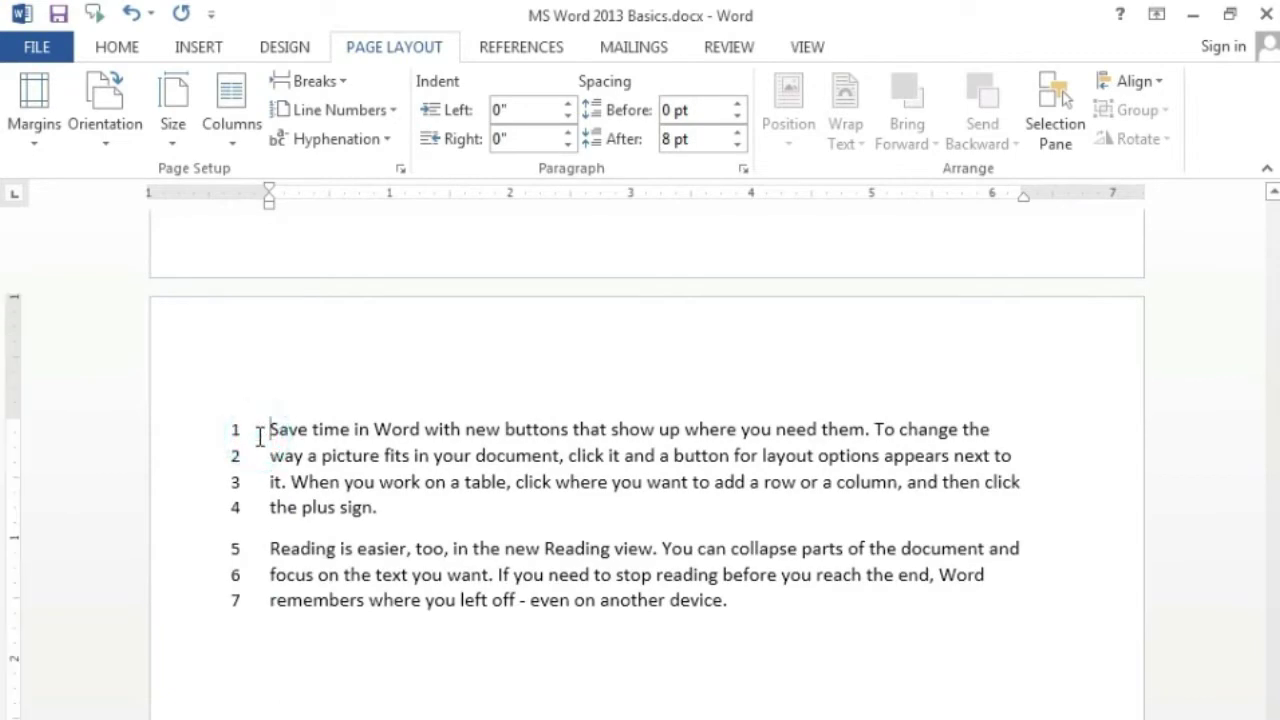
scroll(260, 437, up, 2)
scroll(260, 437, up, 7)
scroll(262, 430, up, 4)
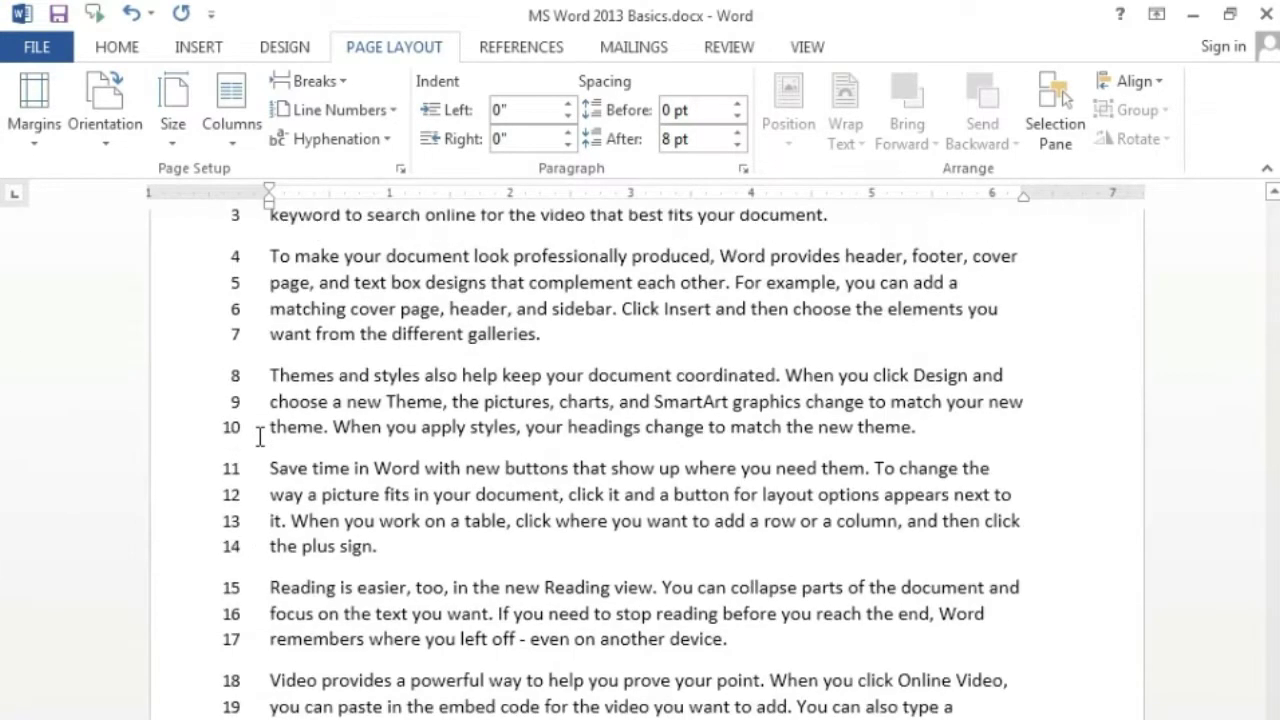
scroll(266, 410, up, 2)
click(272, 292)
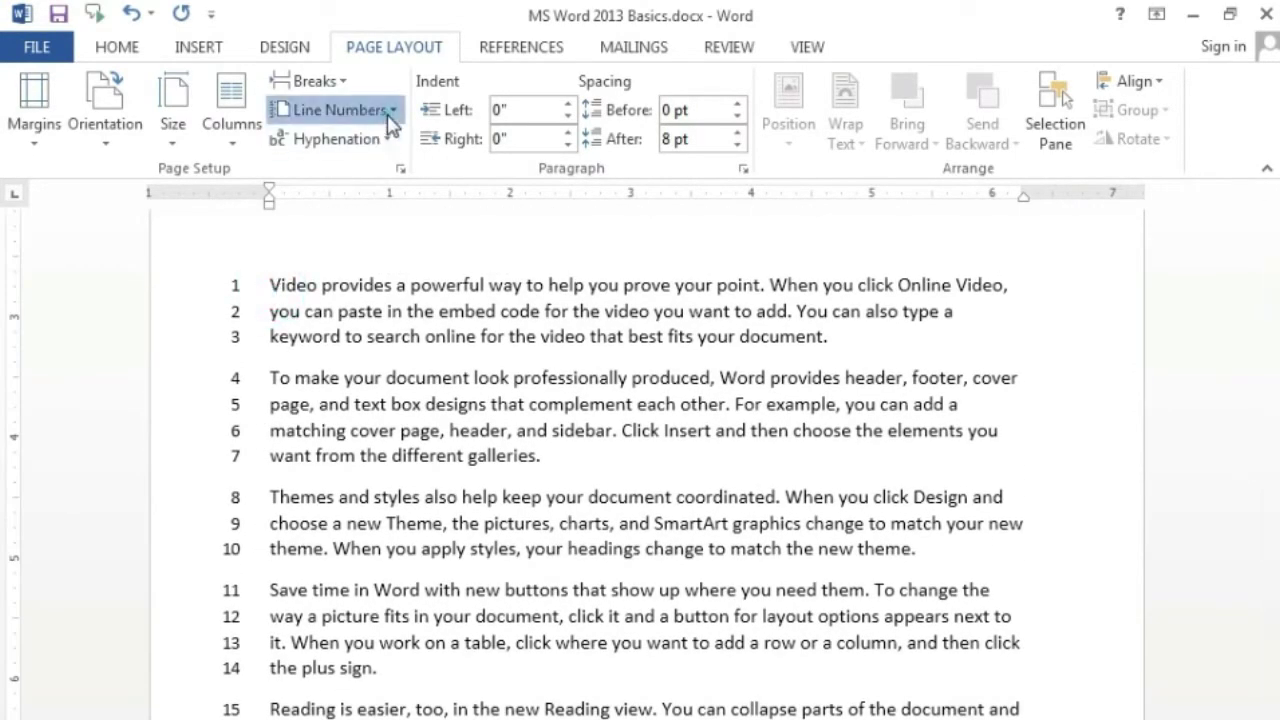
- Set Line Numbers to None so no numbers appear beside the body text
click(338, 110)
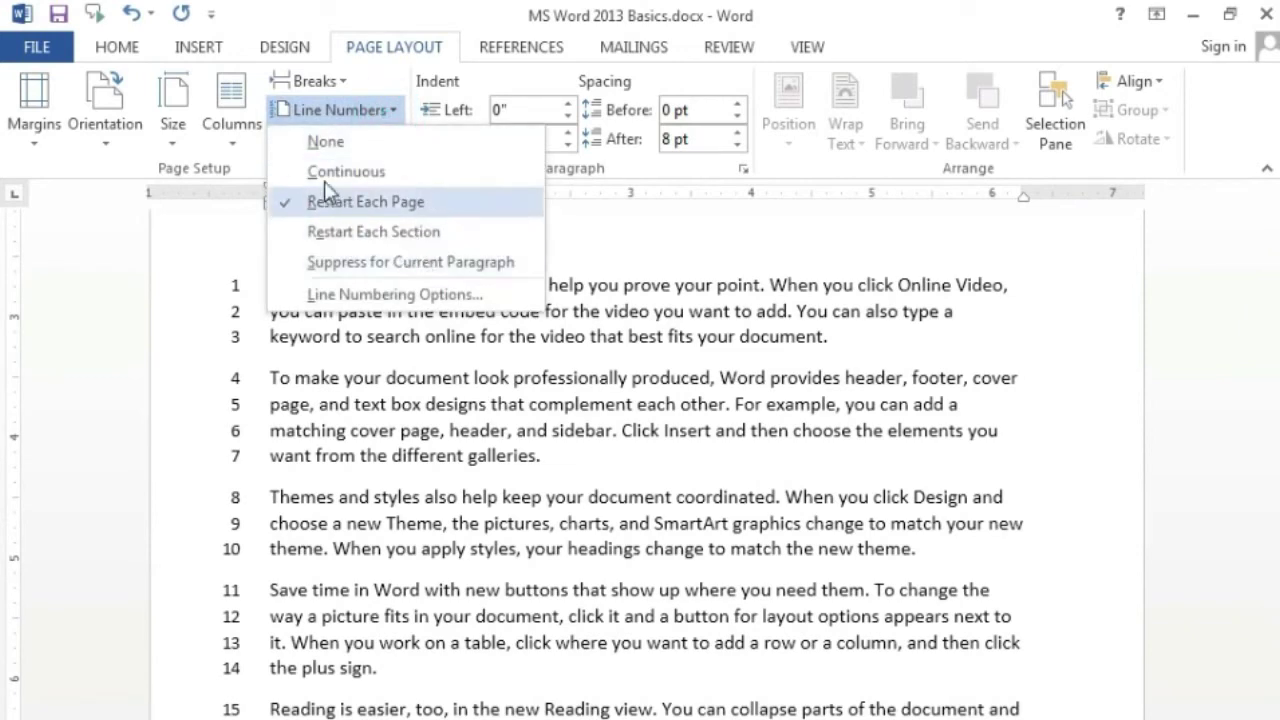
click(410, 154)
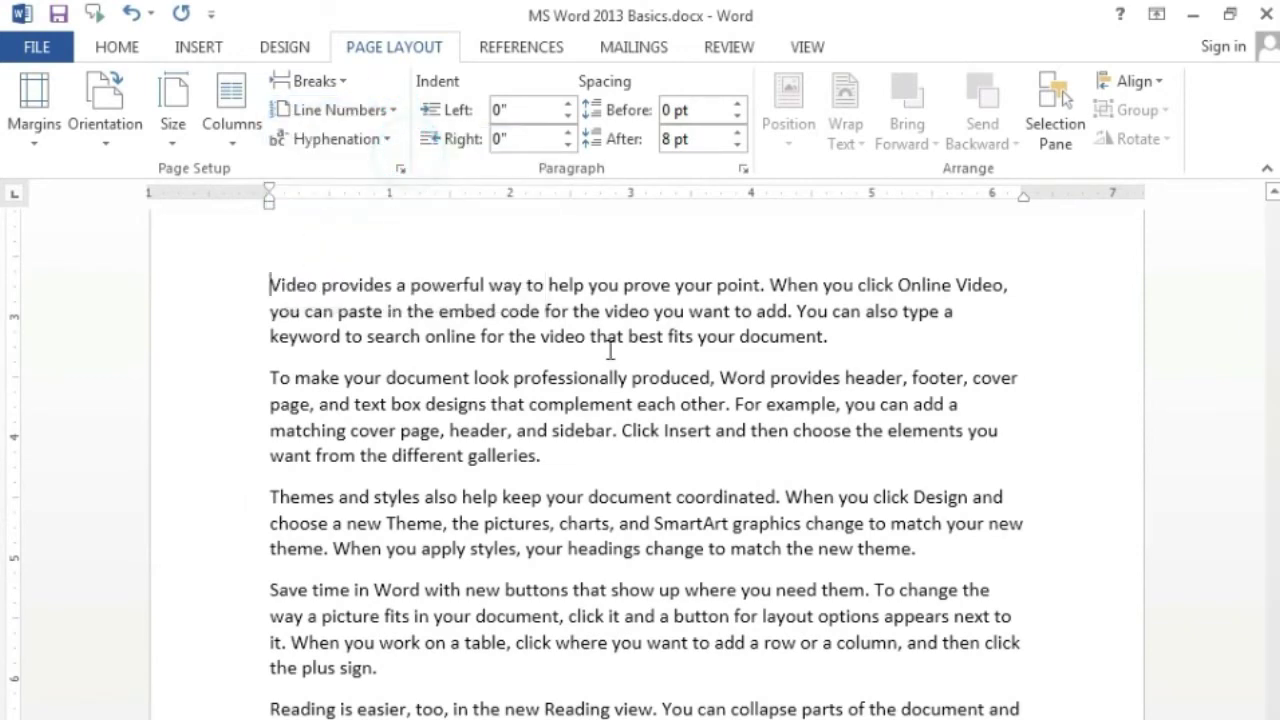
scroll(611, 346, up, 2)
scroll(614, 366, up, 3)
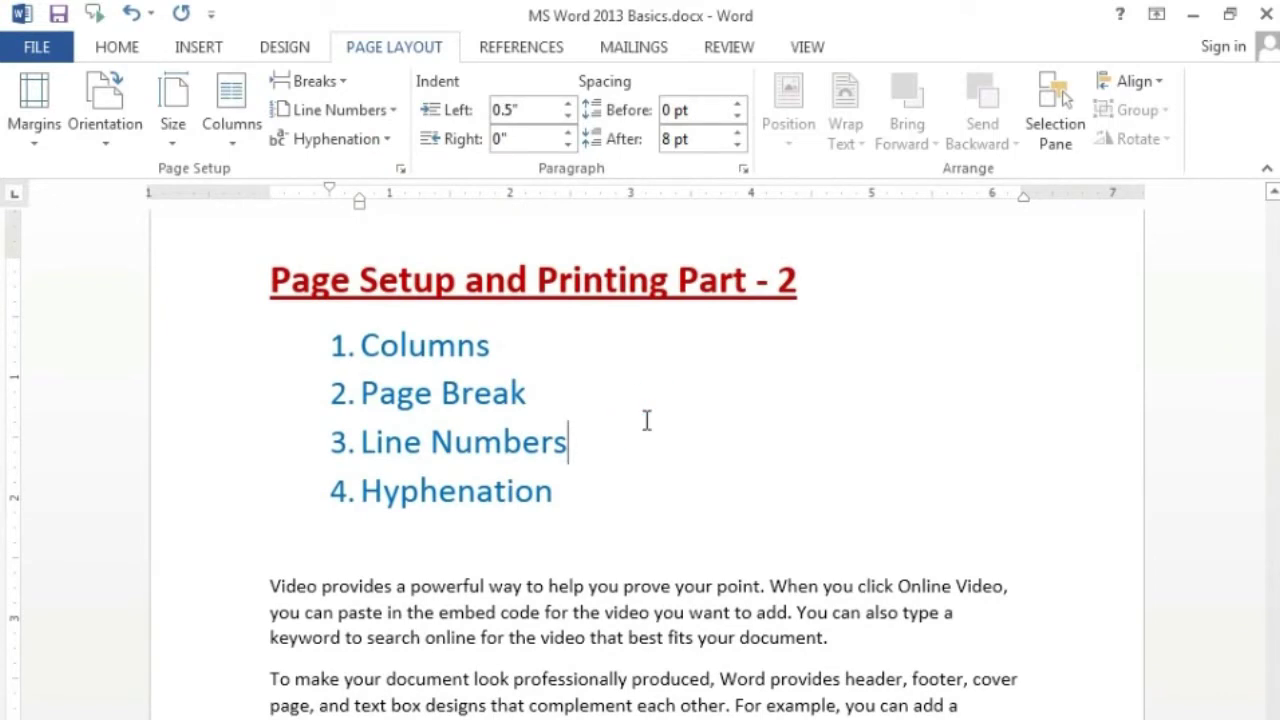
click(589, 488)
click(1012, 593)
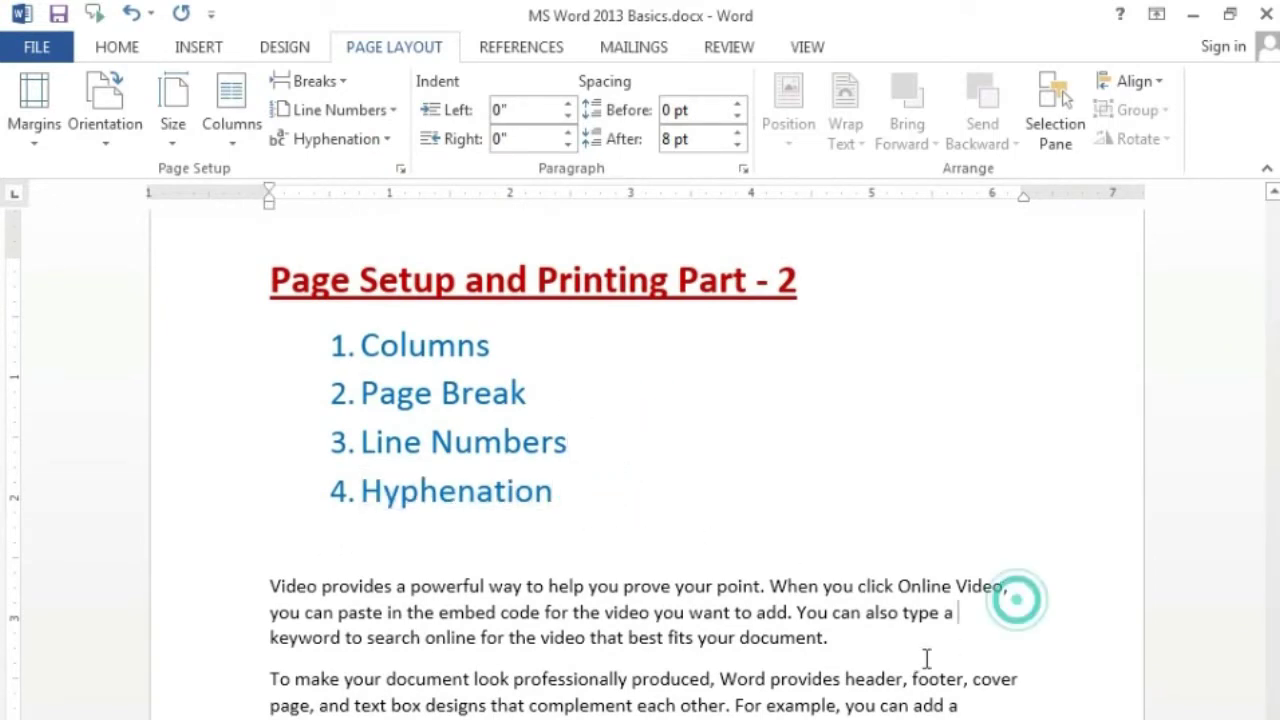
scroll(734, 600, down, 3)
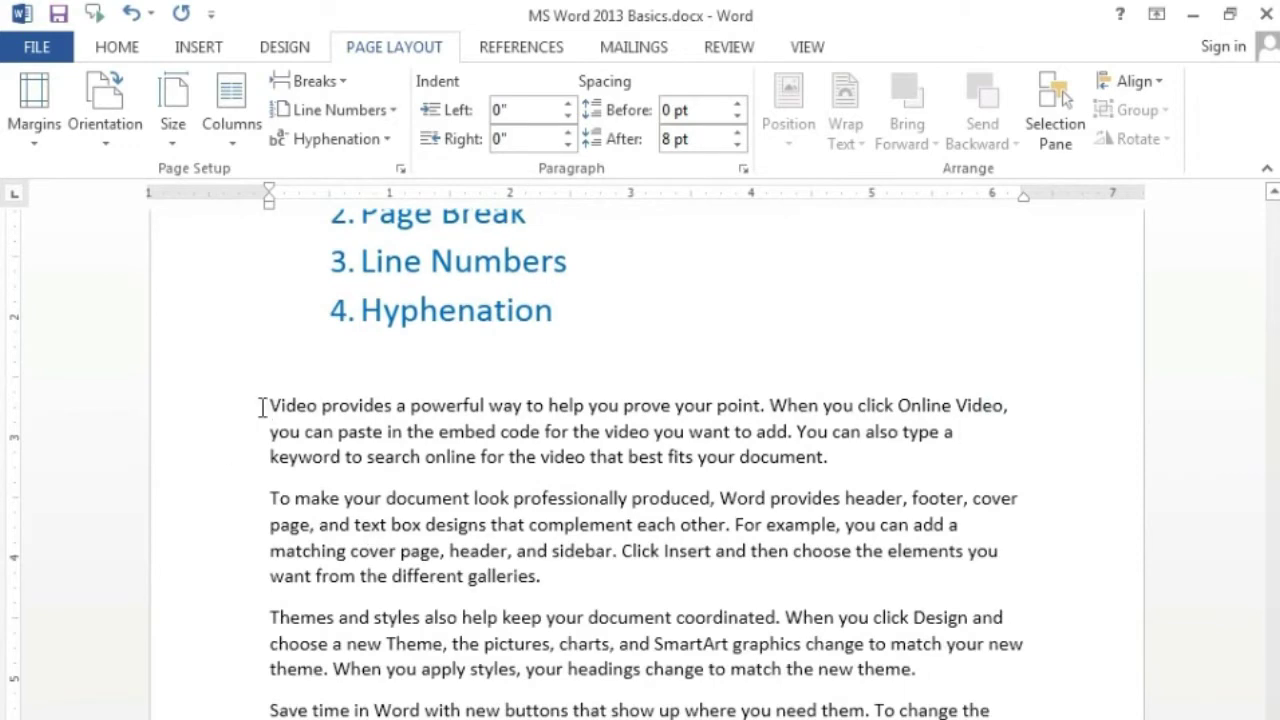
drag(262, 407, 985, 708)
scroll(768, 662, down, 3)
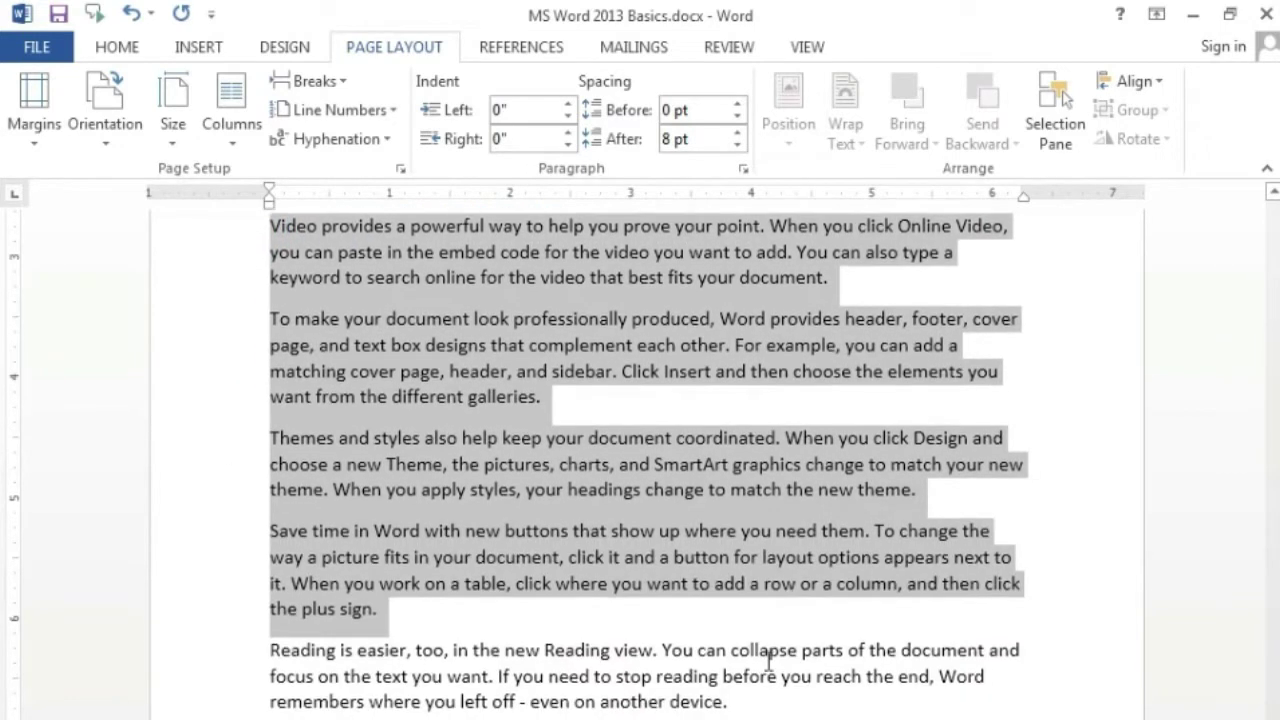
click(671, 594)
scroll(671, 594, up, 3)
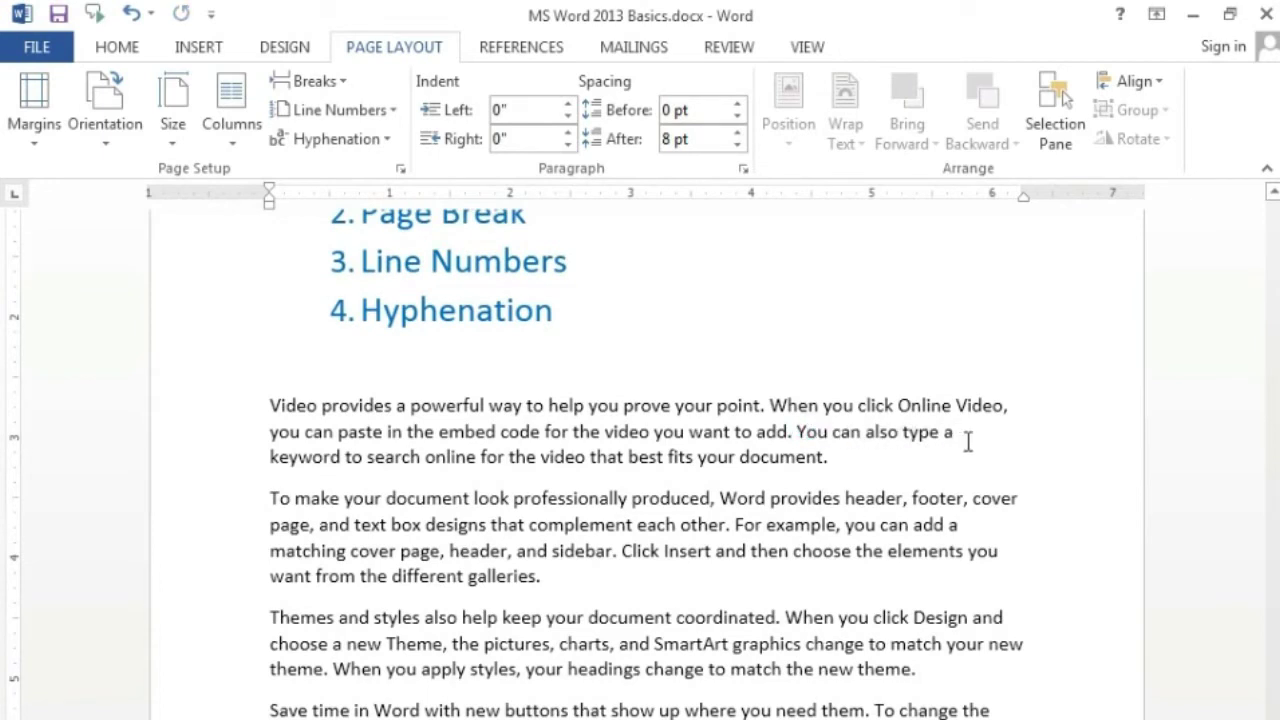
click(968, 441)
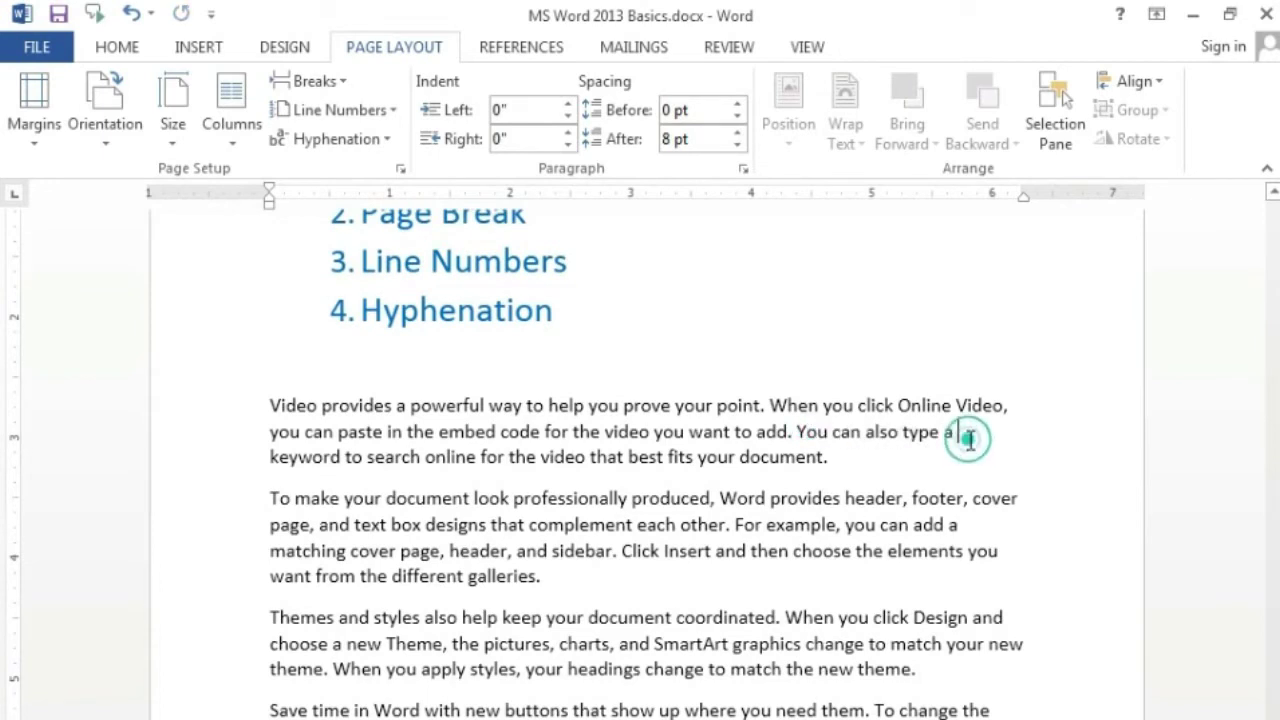
double_click(305, 457)
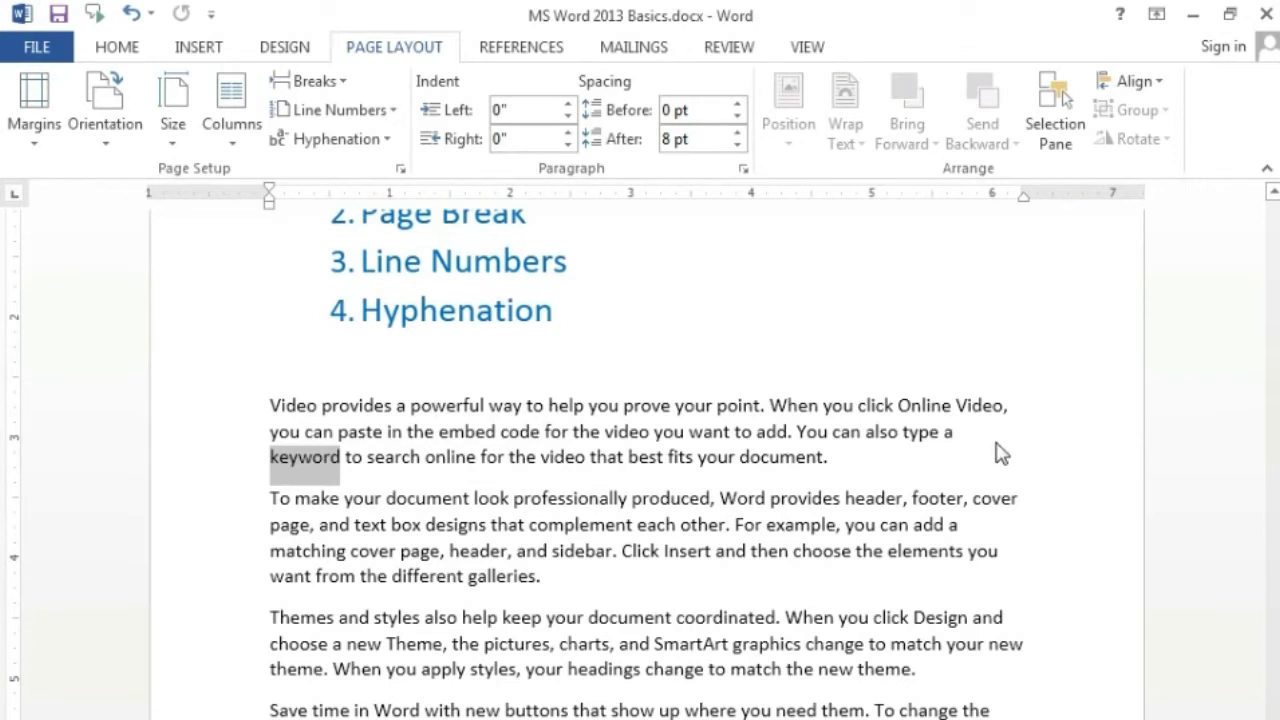
click(922, 470)
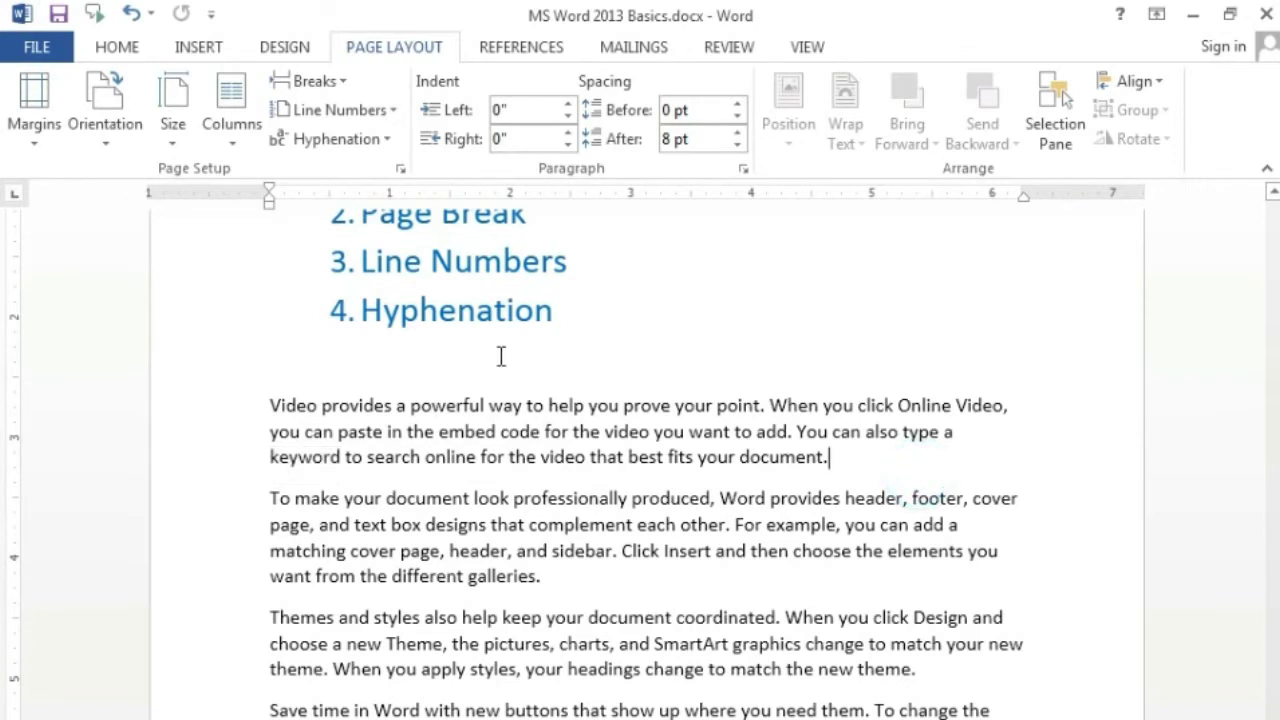
- Turn on Automatic hyphenation and inspect 'key-word' breaking across a line end
click(375, 139)
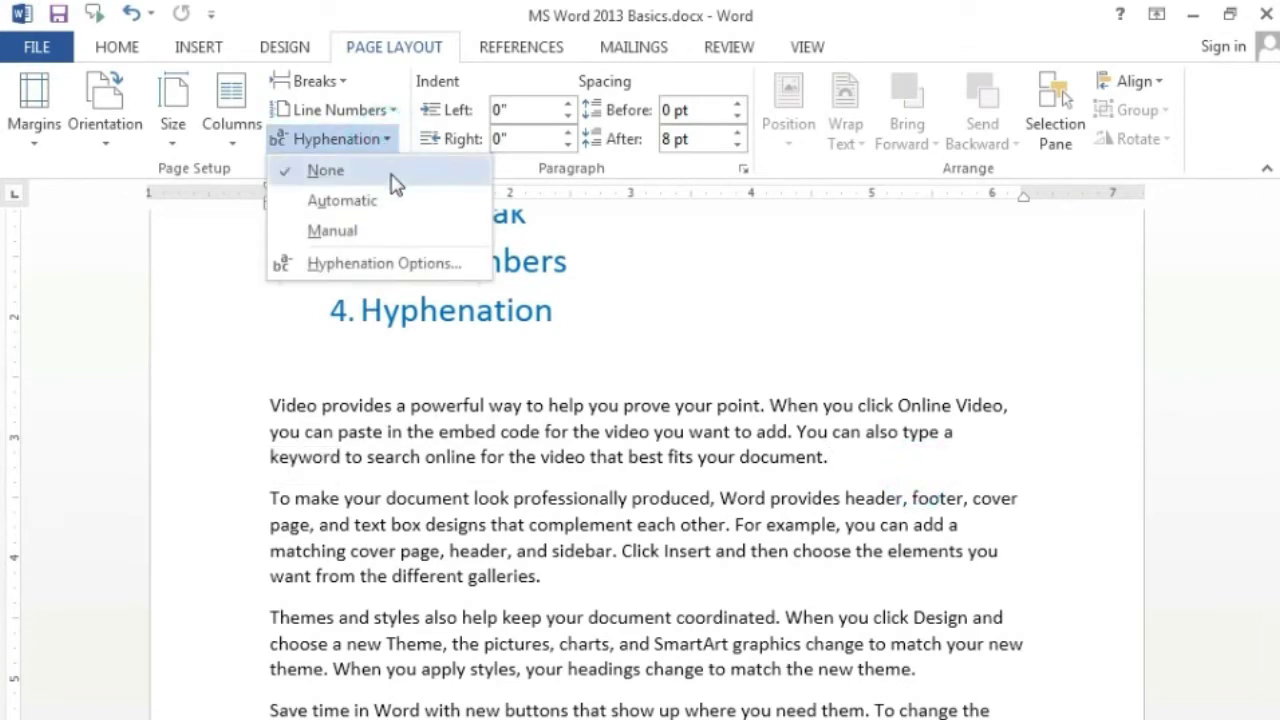
click(398, 210)
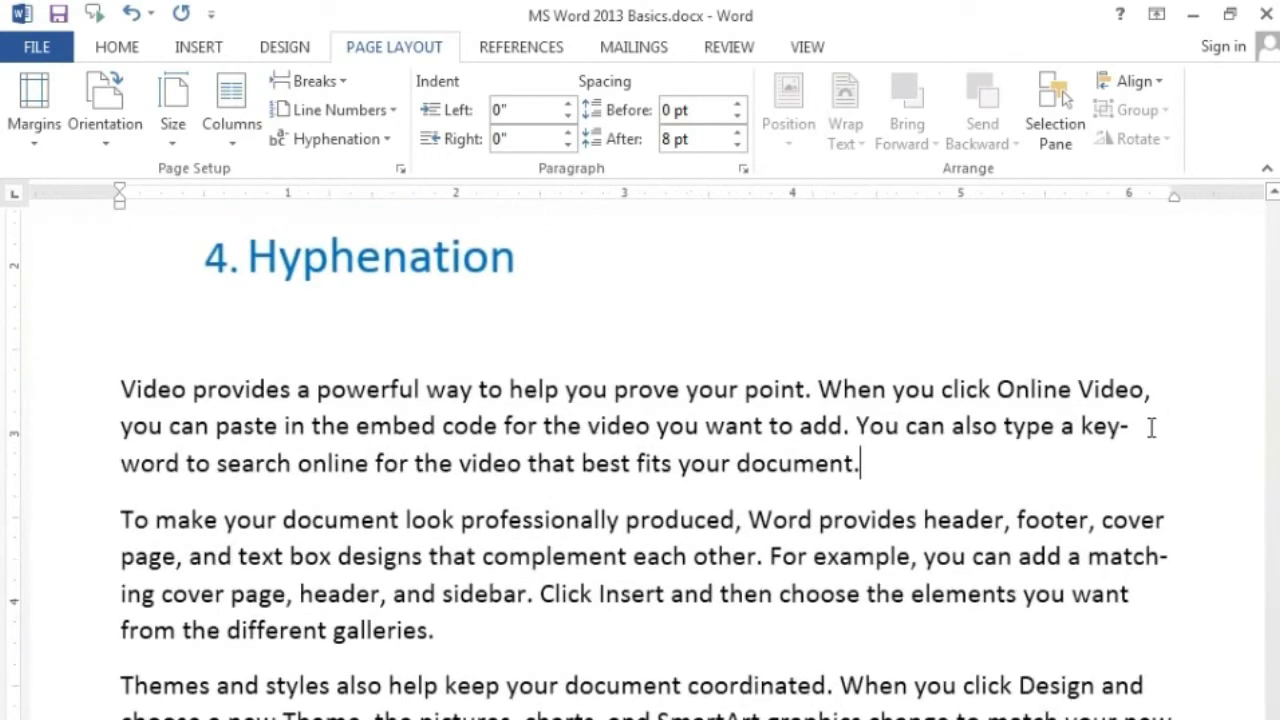
click(1148, 428)
scroll(1168, 458, down, 3)
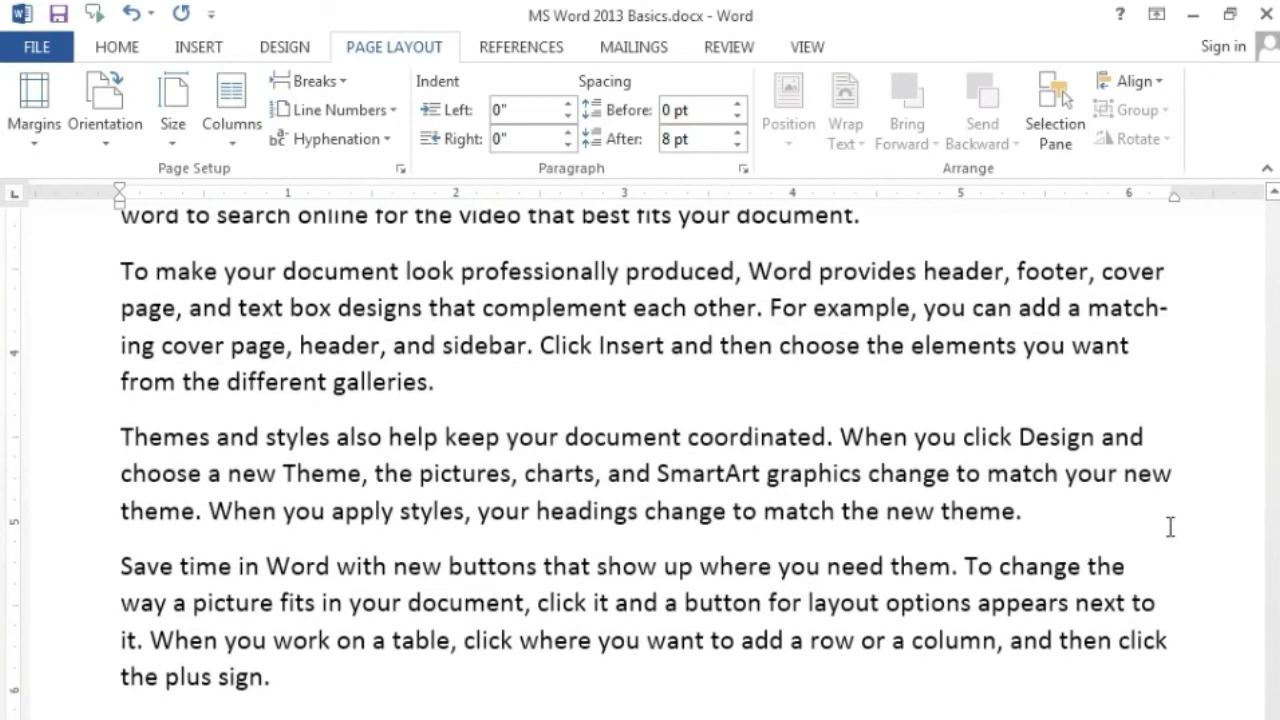
scroll(1170, 527, down, 3)
scroll(1170, 527, down, 2)
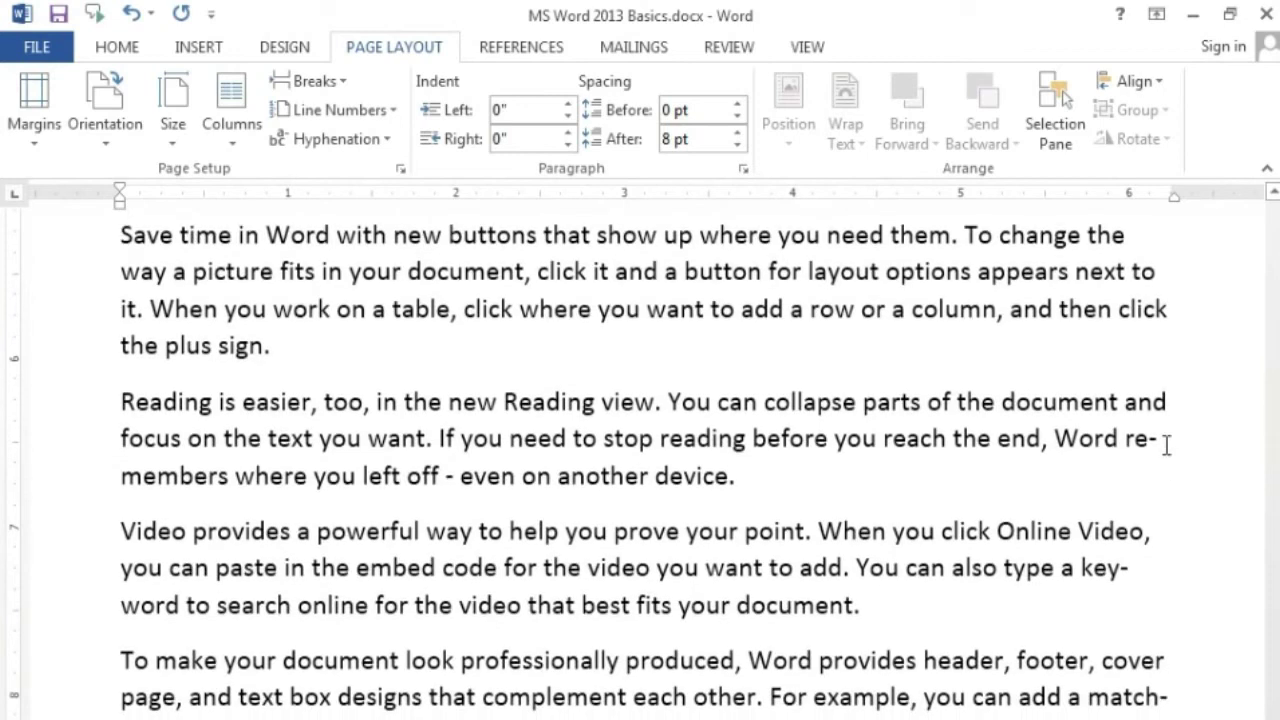
- Check the hyphenated 're-members', then return to the first paragraph
click(1160, 440)
scroll(1179, 463, up, 3)
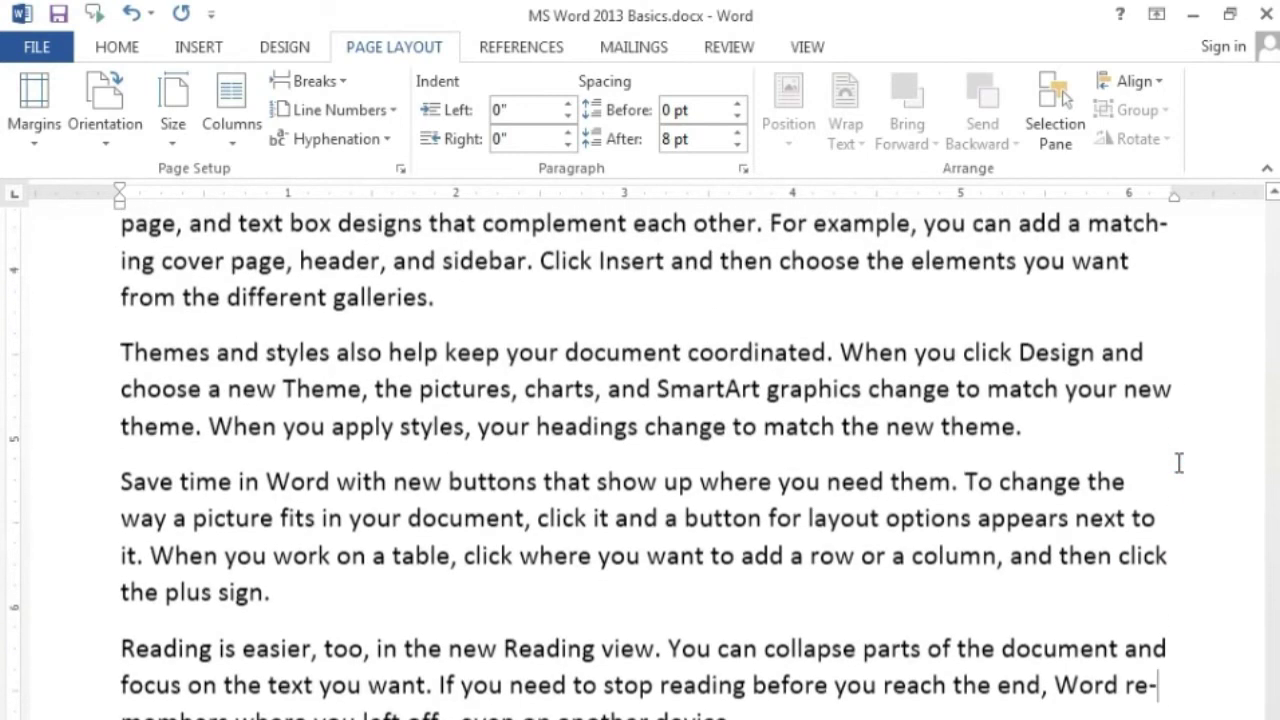
scroll(1179, 463, up, 2)
scroll(1179, 463, up, 2)
click(310, 472)
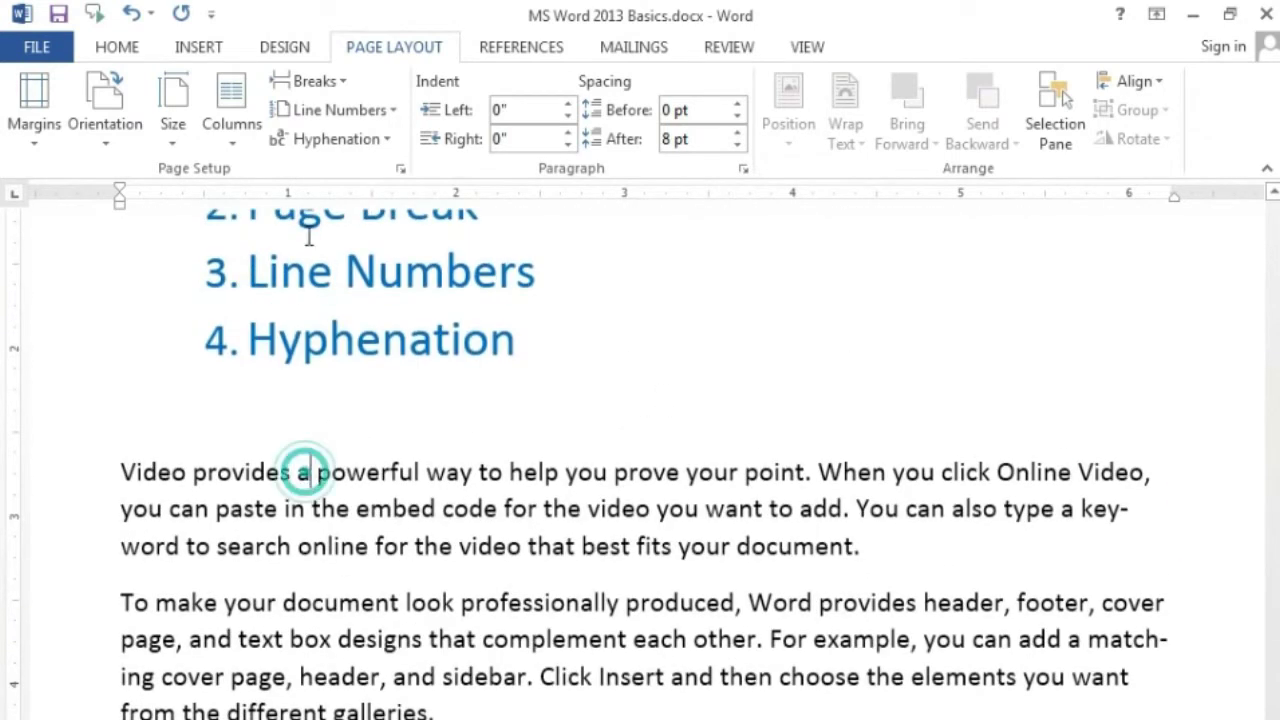
click(387, 139)
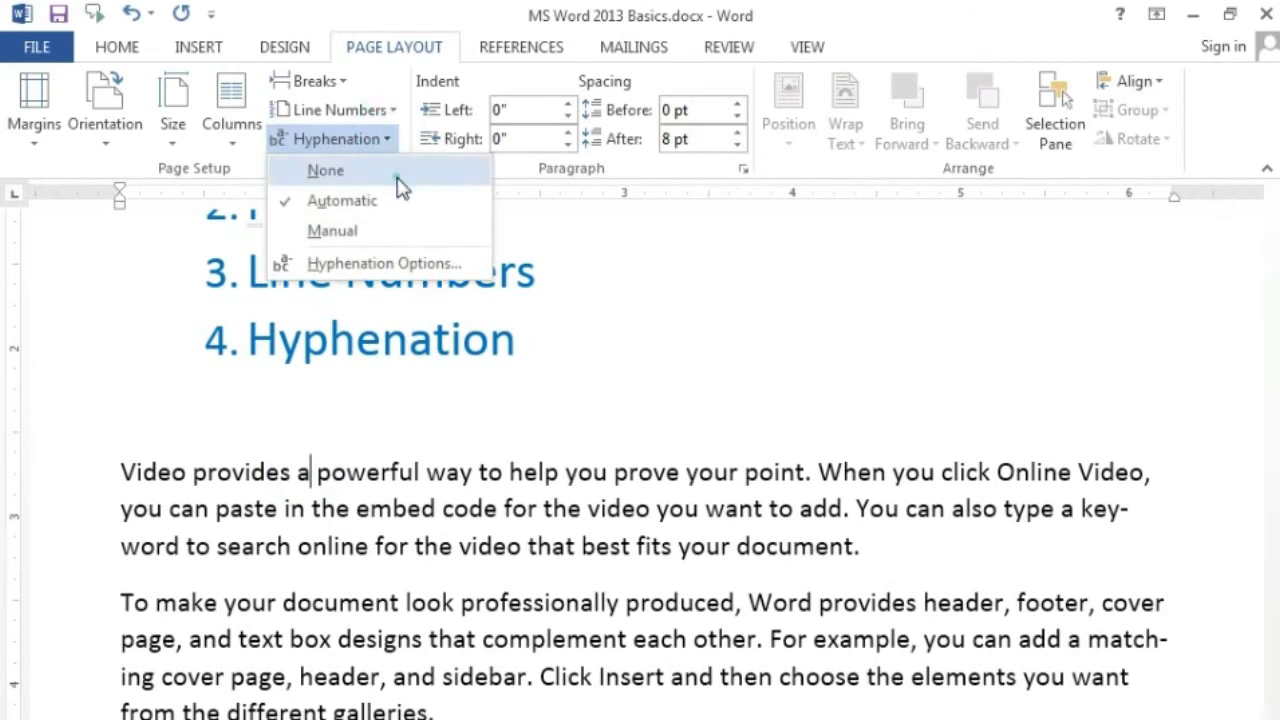
click(326, 170)
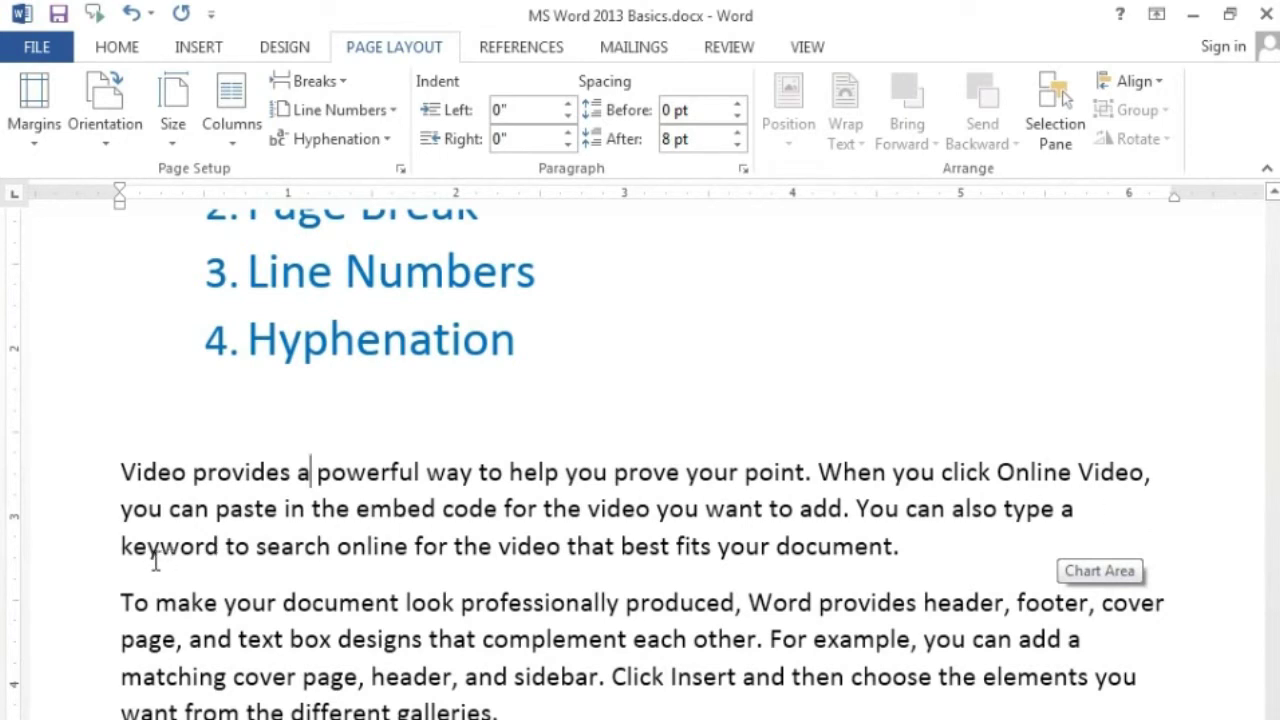
click(1110, 508)
click(366, 143)
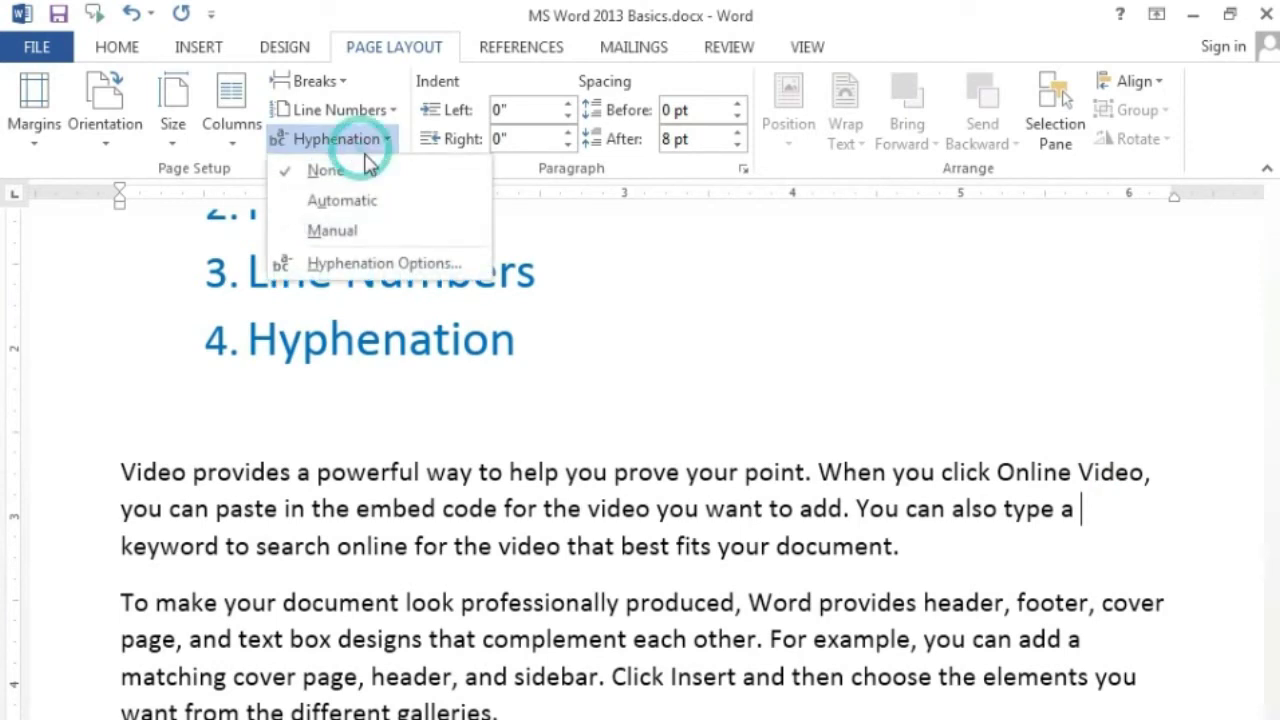
click(386, 198)
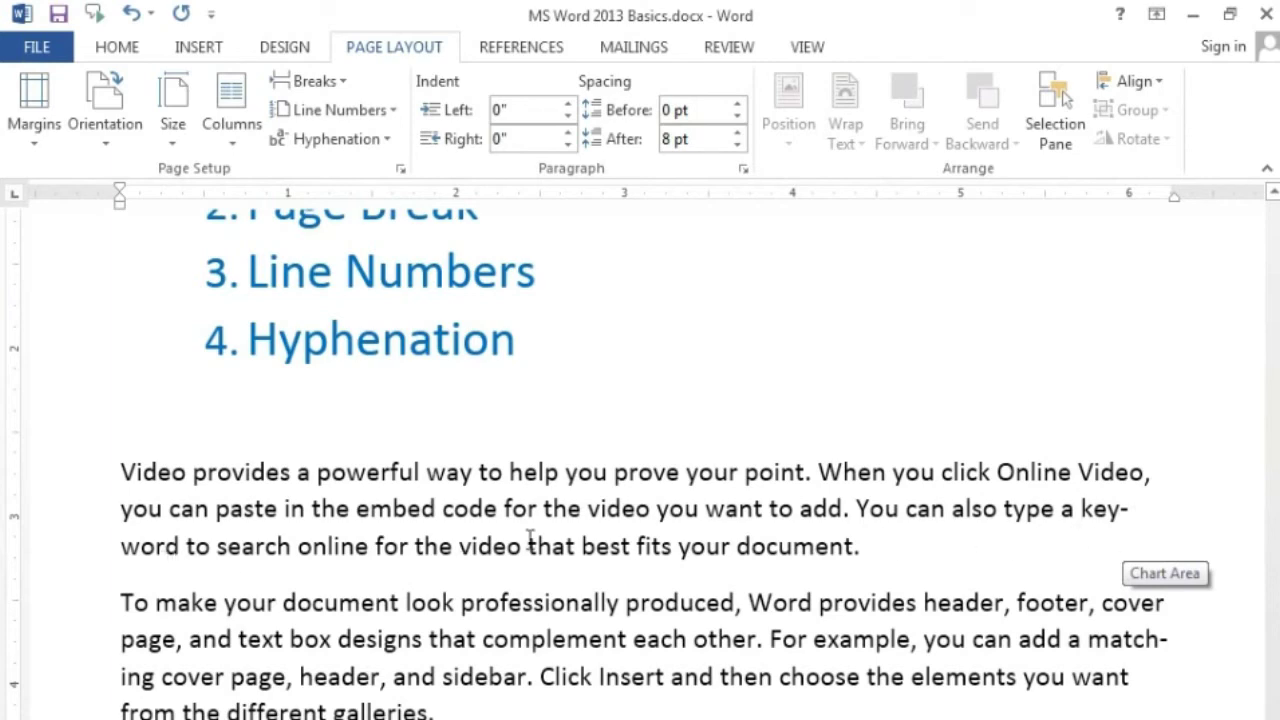
scroll(163, 556, down, 2)
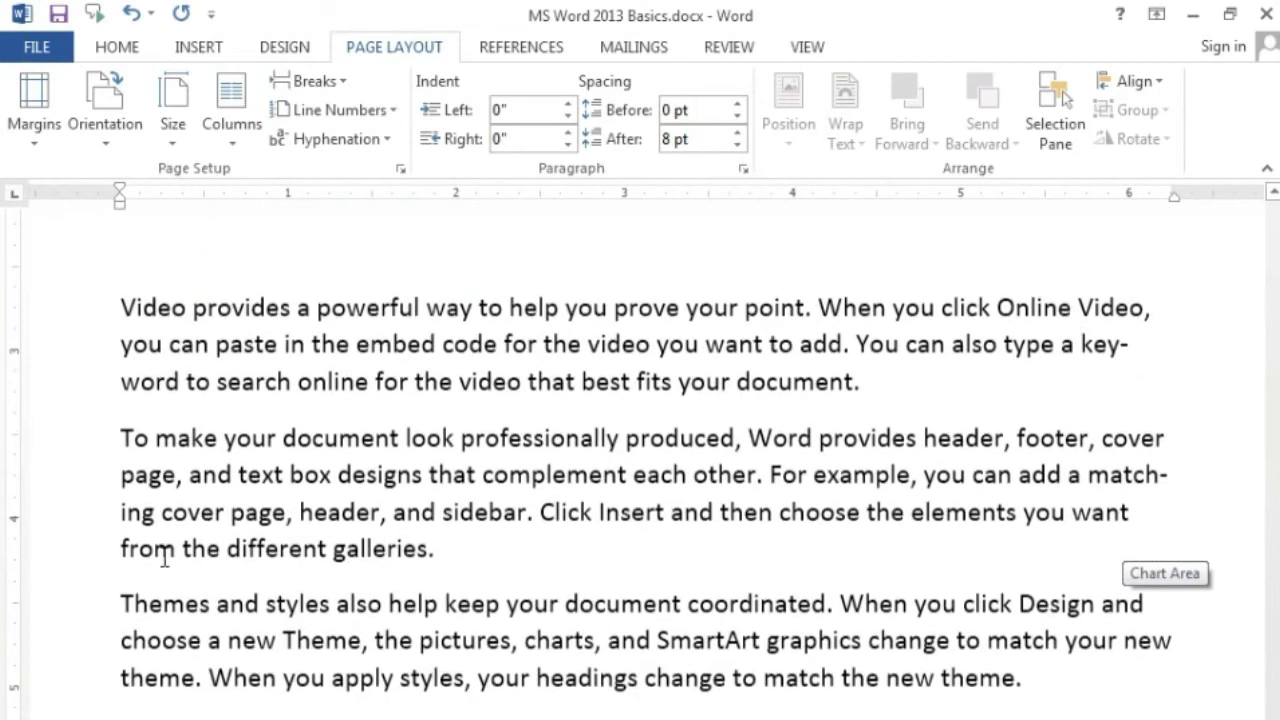
scroll(131, 637, down, 2)
scroll(541, 636, up, 2)
scroll(541, 636, up, 1)
- Set Hyphenation to None so 'keyword' and 'matching' stay whole, then click after Columns
click(337, 139)
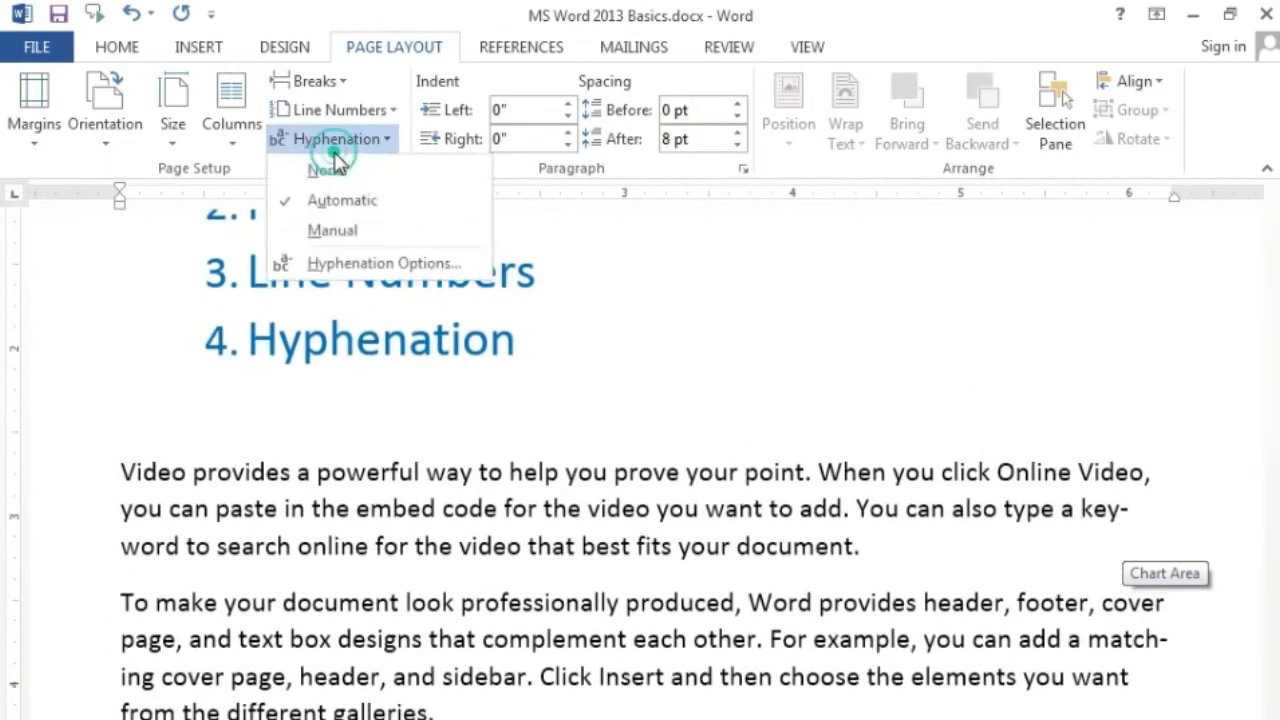
click(326, 171)
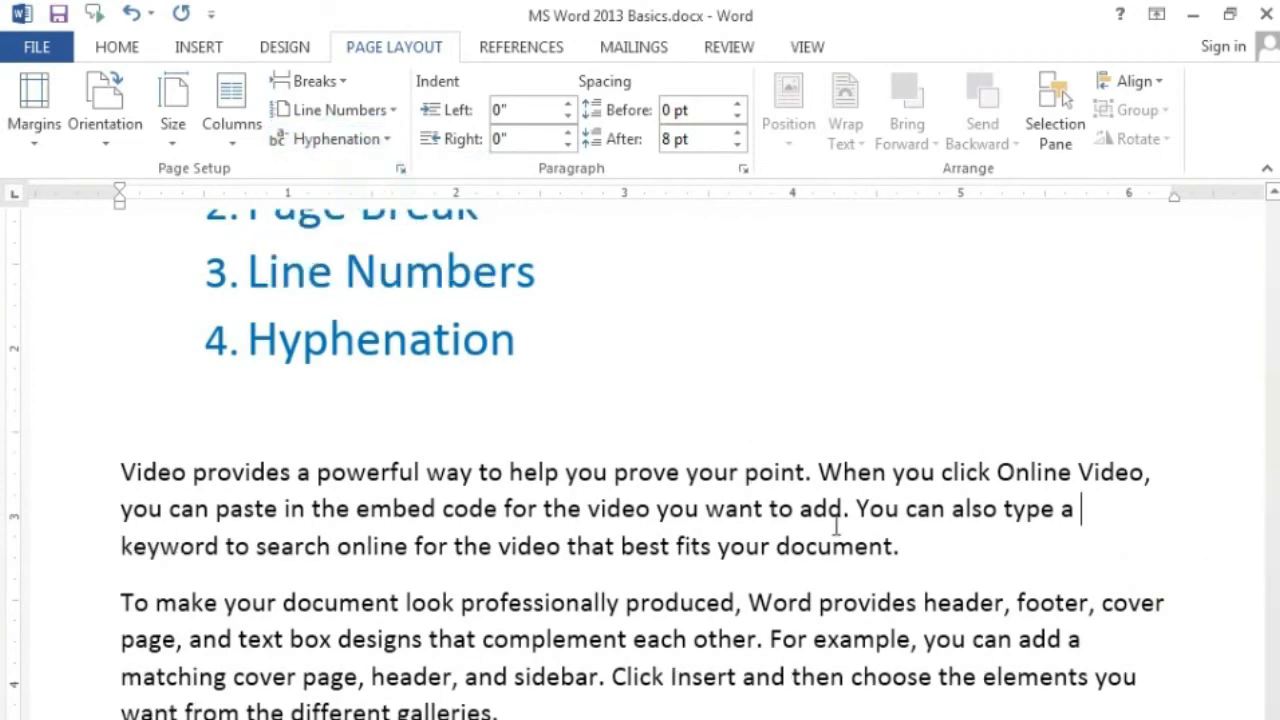
scroll(682, 443, up, 3)
ctrl+scroll(654, 580, down, 3)
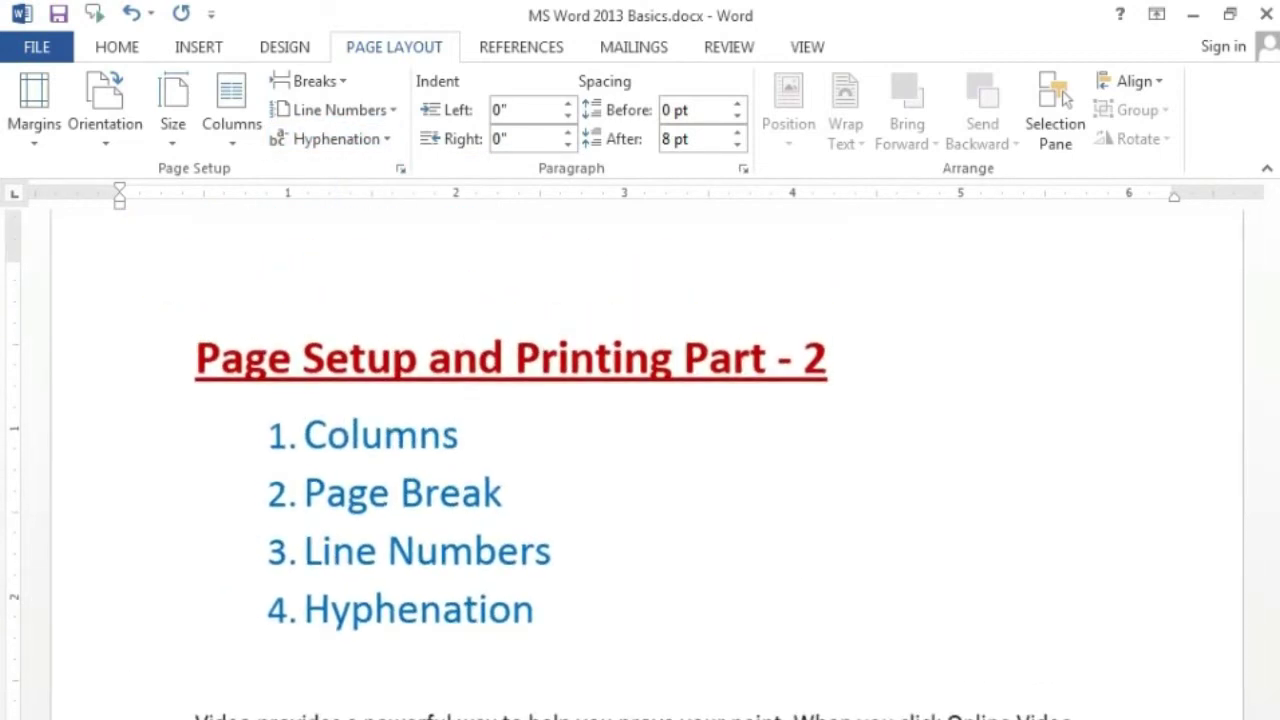
click(652, 615)
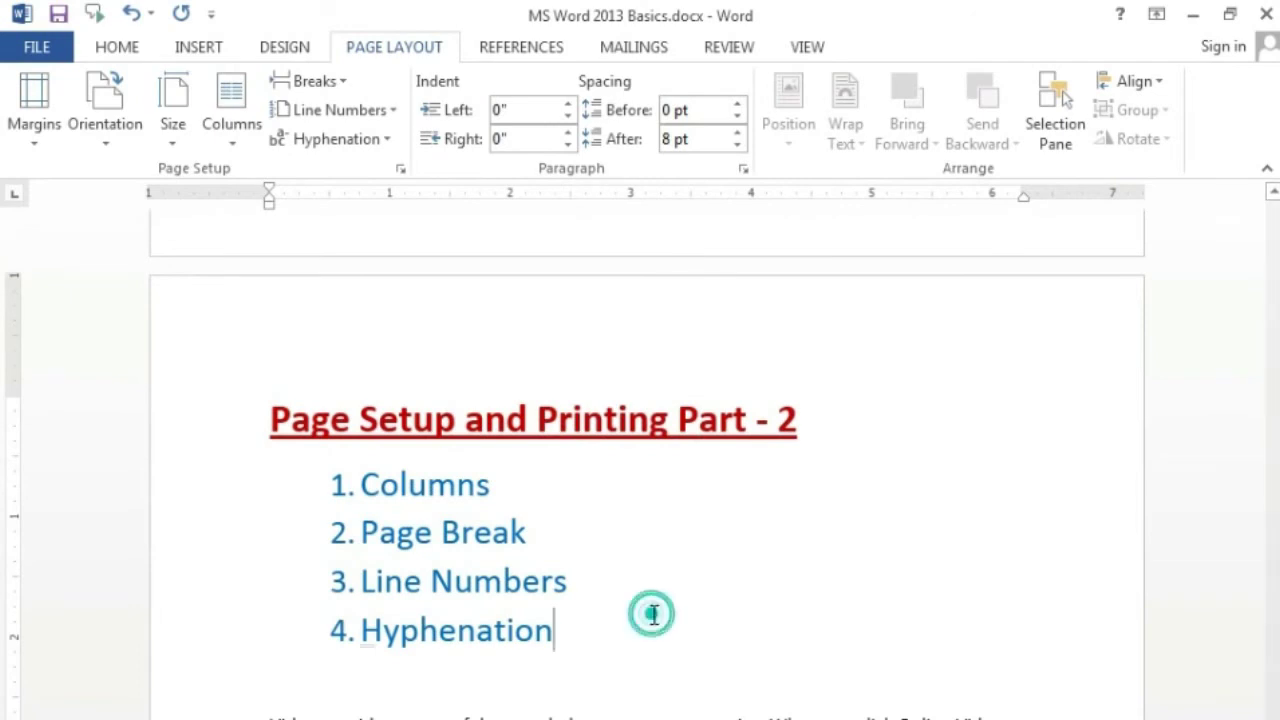
click(517, 489)
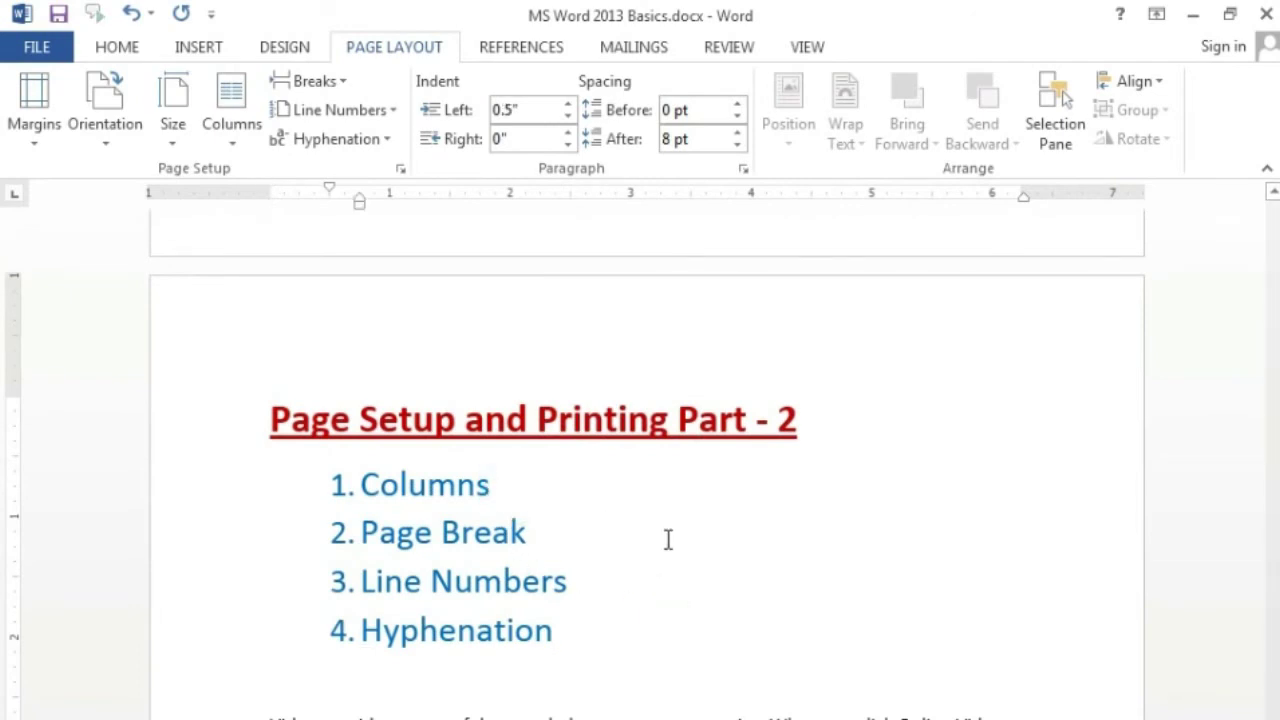